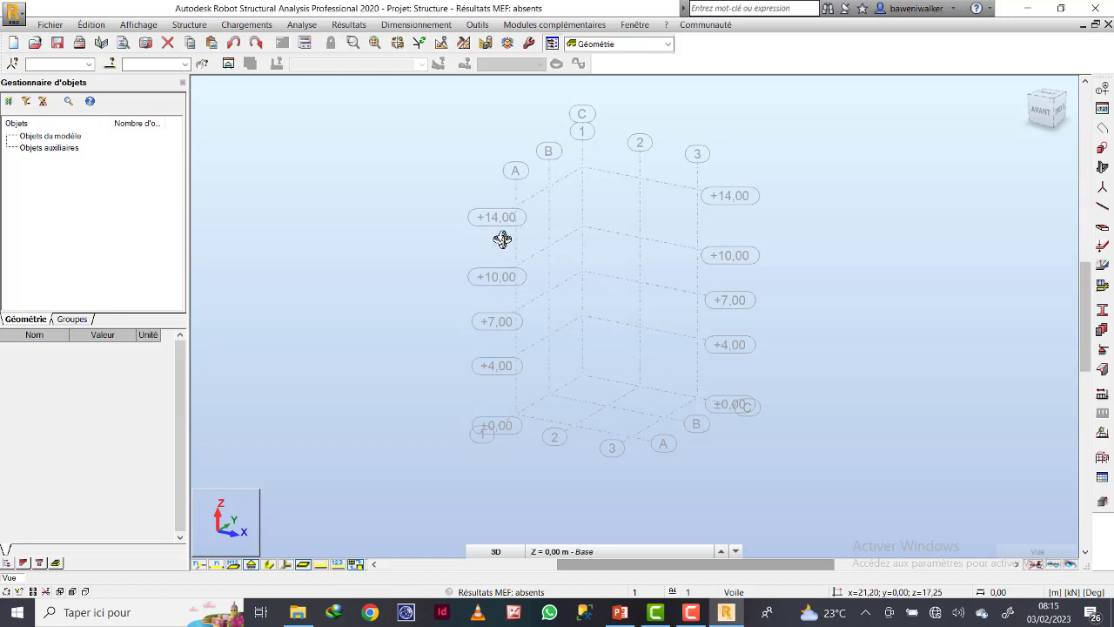
Check the tank support's plan and section in PowerPoint and examine the matching axis grid in Robot Structural Analysis
{"action": "left_click", "coordinate": [729, 613]}
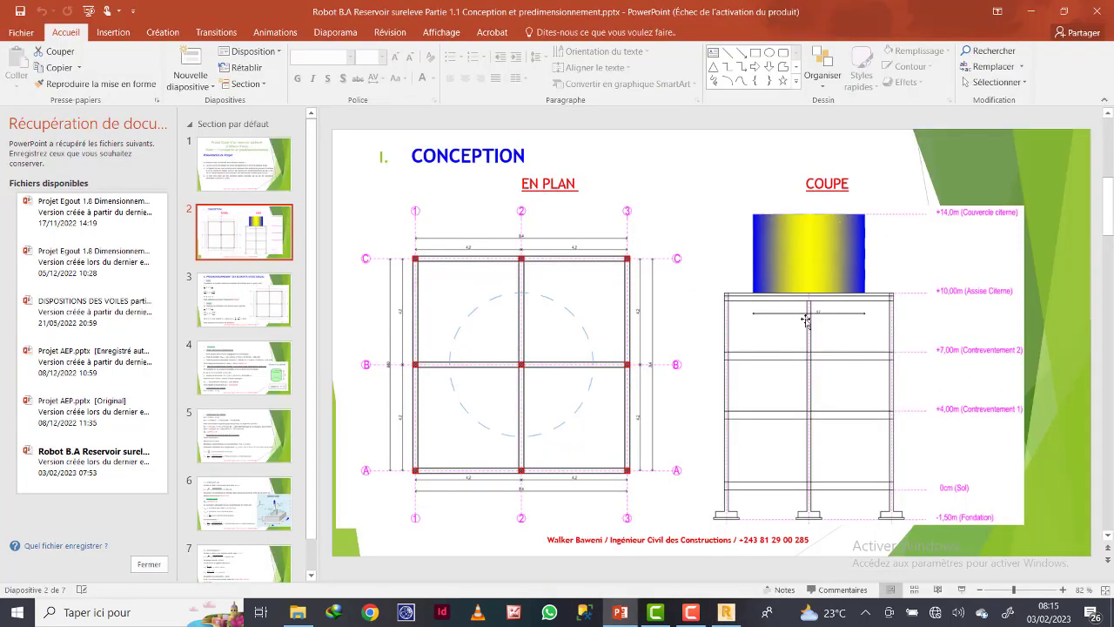
{"action": "left_click", "coordinate": [723, 614]}
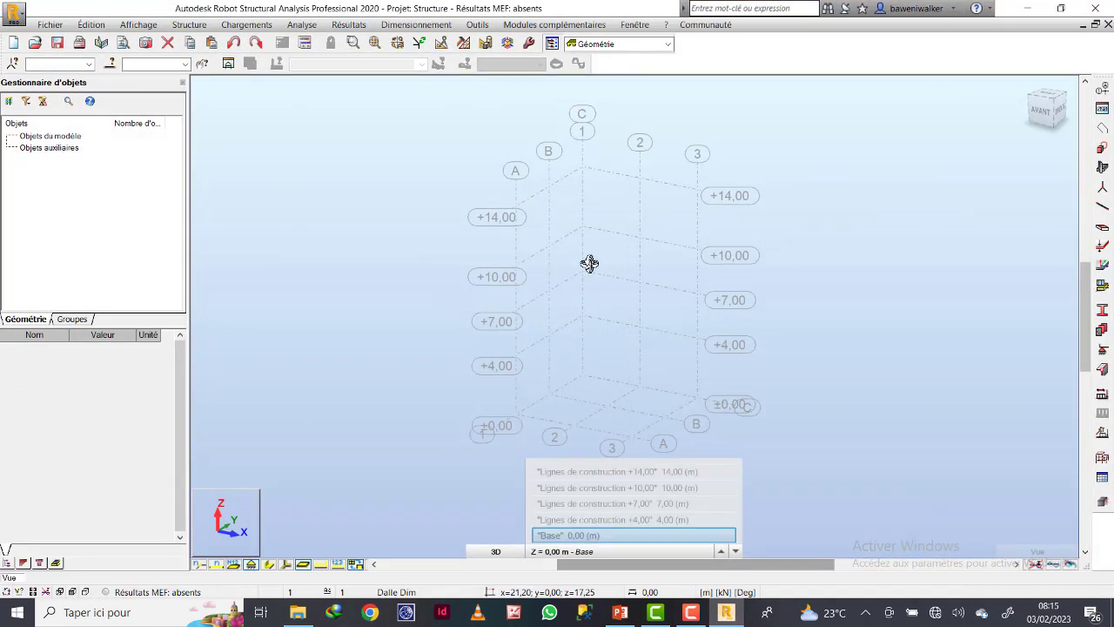
{"action": "scroll", "coordinate": [583, 320], "scroll_direction": "down", "scroll_amount": 2}
{"action": "scroll", "coordinate": [608, 242], "scroll_direction": "up", "scroll_amount": 4}
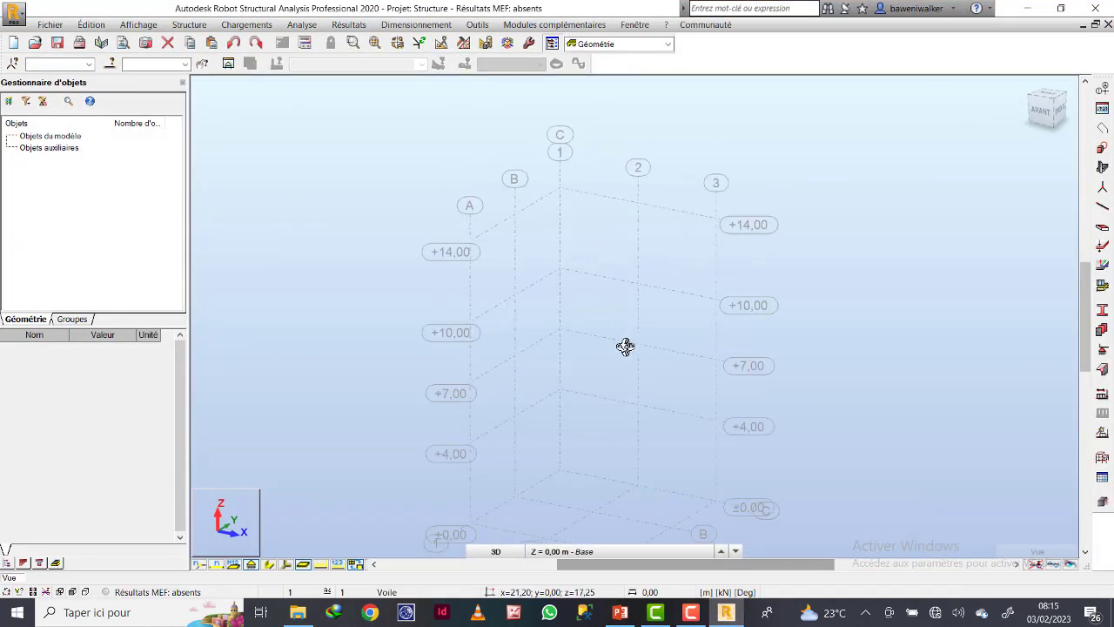
{"action": "scroll", "coordinate": [623, 398], "scroll_direction": "up", "scroll_amount": 1}
{"action": "scroll", "coordinate": [613, 347], "scroll_direction": "up", "scroll_amount": 1}
{"action": "scroll", "coordinate": [613, 346], "scroll_direction": "down", "scroll_amount": 1}
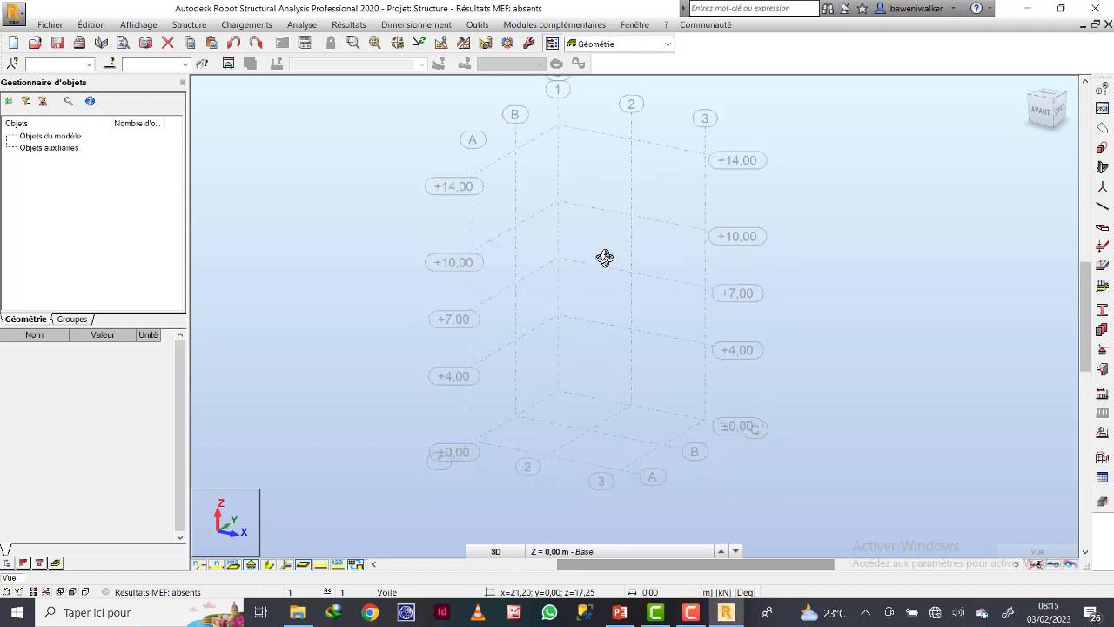
{"action": "scroll", "coordinate": [602, 261], "scroll_direction": "down", "scroll_amount": 1}
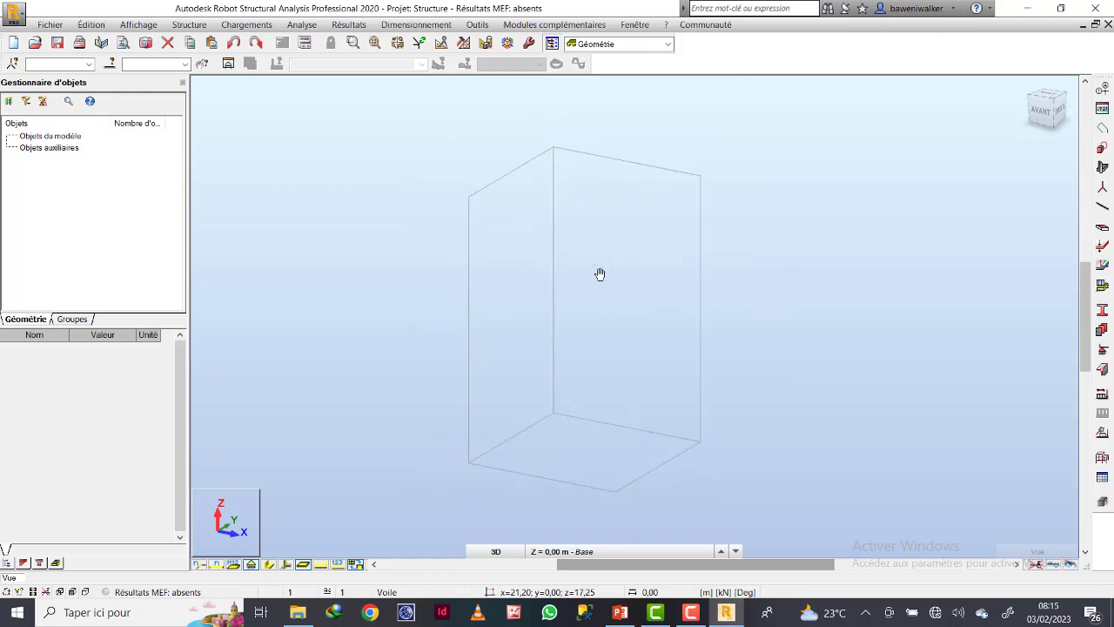
{"action": "right_click", "coordinate": [584, 182]}
{"action": "left_click", "coordinate": [579, 209]}
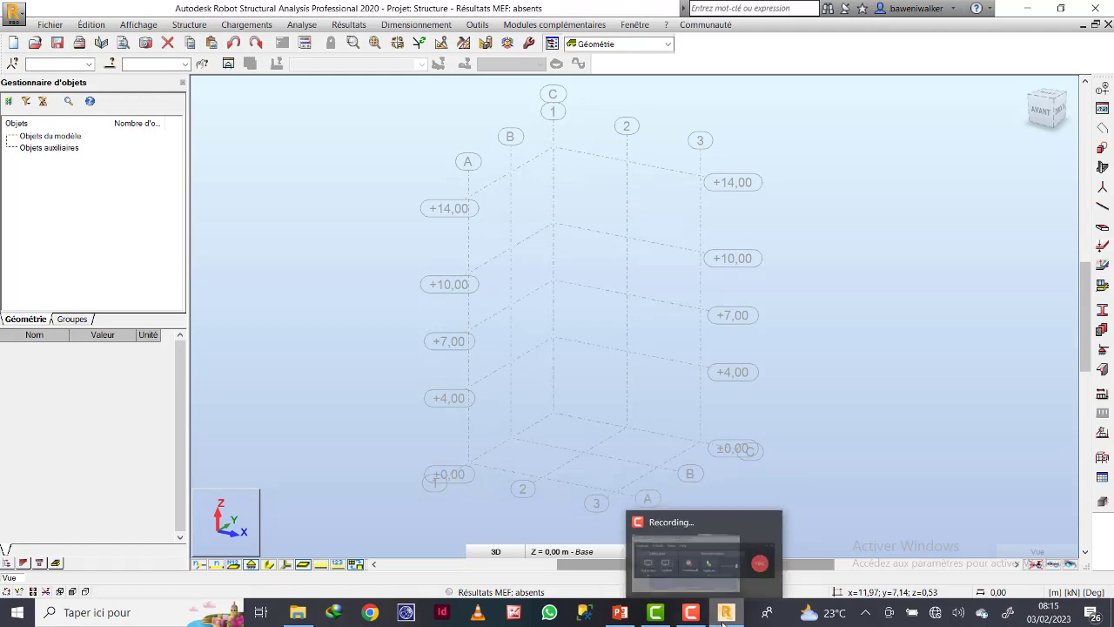
Consult the adopted member sizes on the last slide of the PowerPoint presentation and return to Robot Structural Analysis
{"action": "left_click", "coordinate": [619, 612]}
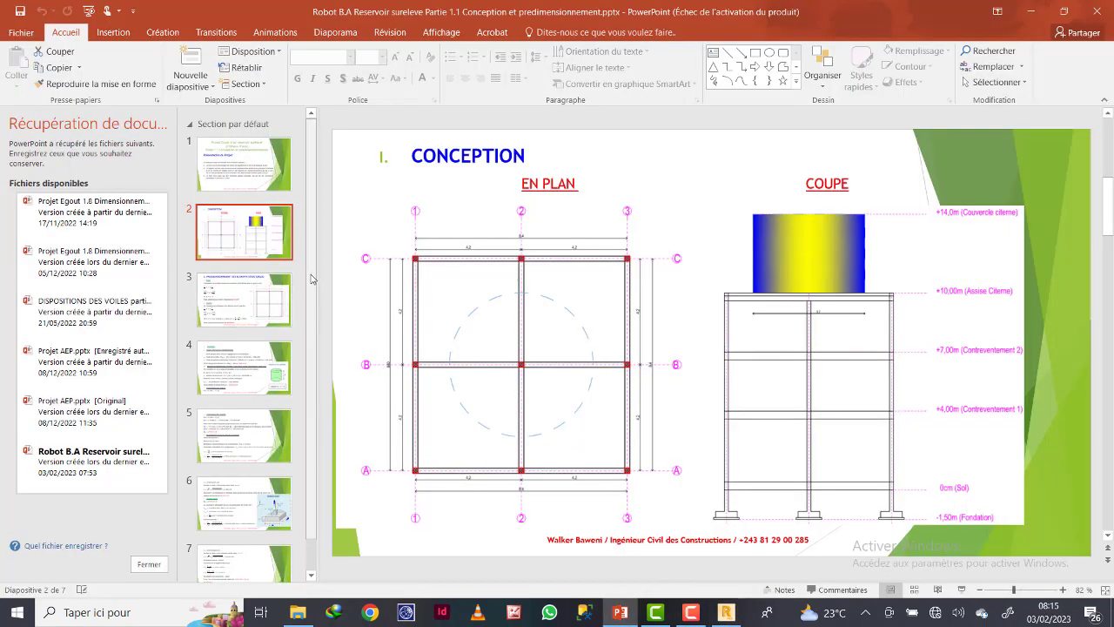
{"action": "scroll", "coordinate": [314, 278], "scroll_direction": "down", "scroll_amount": 1}
{"action": "left_click", "coordinate": [278, 540]}
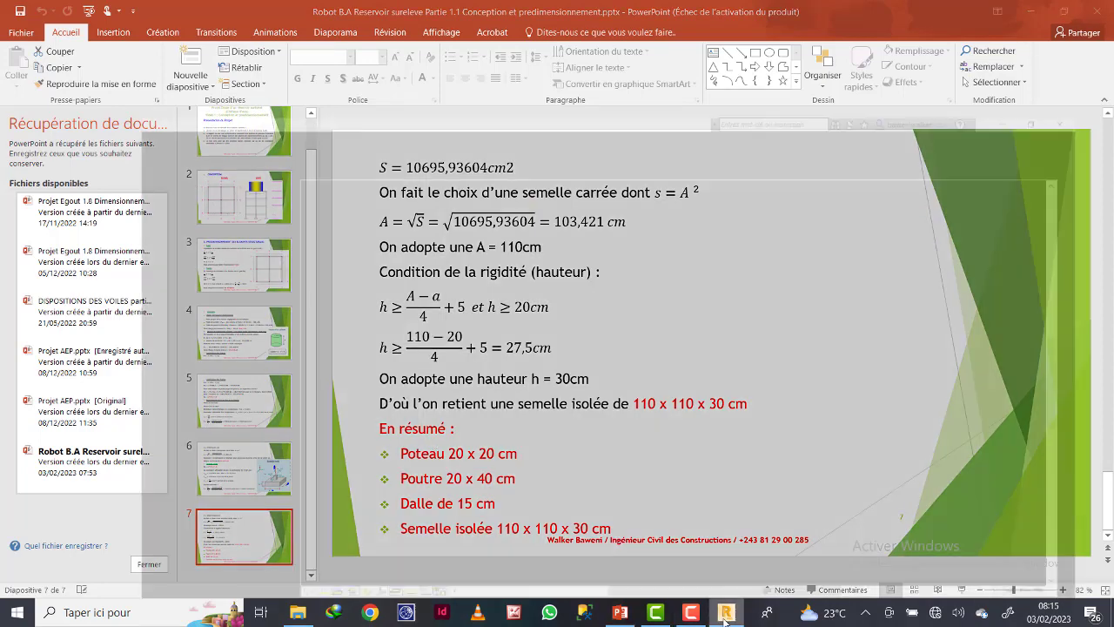
{"action": "left_click", "coordinate": [725, 612]}
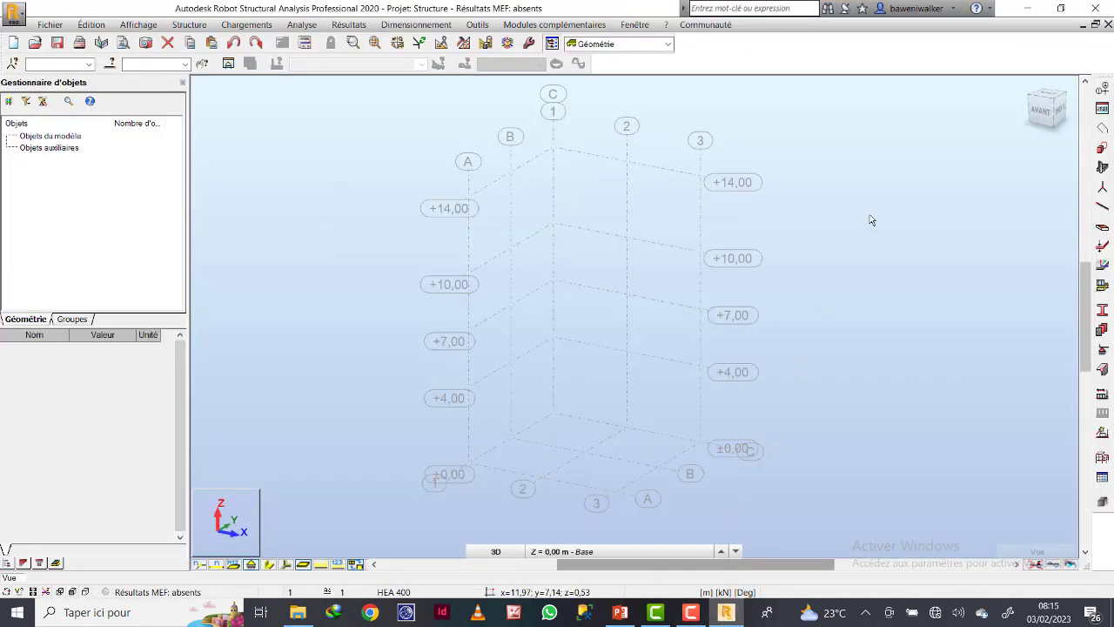
Begin inserting a column and set its type to Poteau BA
{"action": "left_click", "coordinate": [1101, 170]}
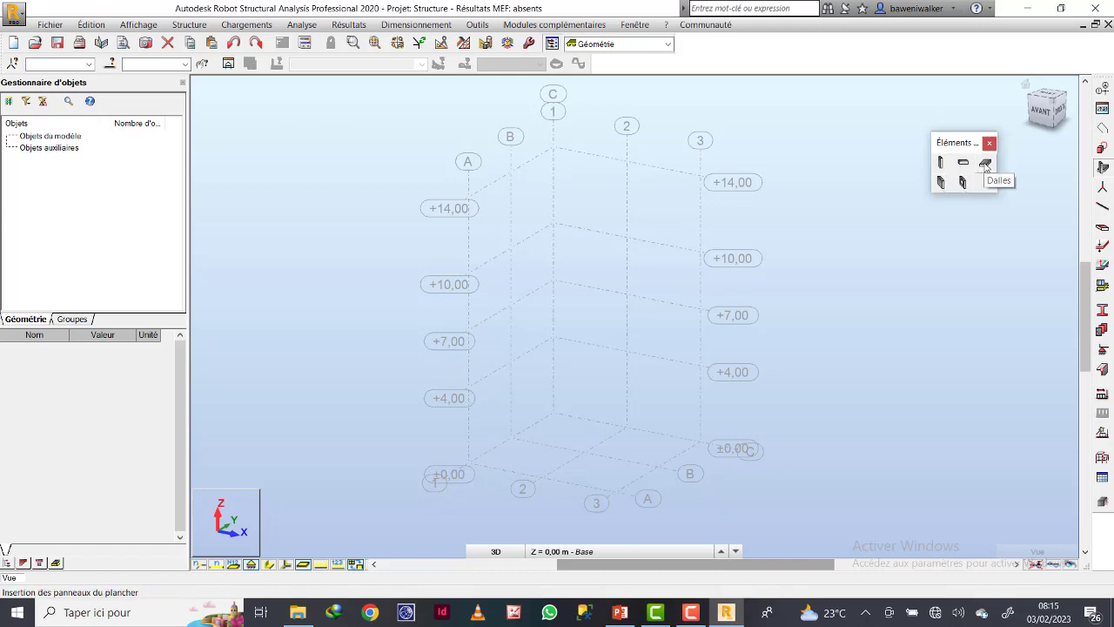
{"action": "left_click", "coordinate": [940, 161]}
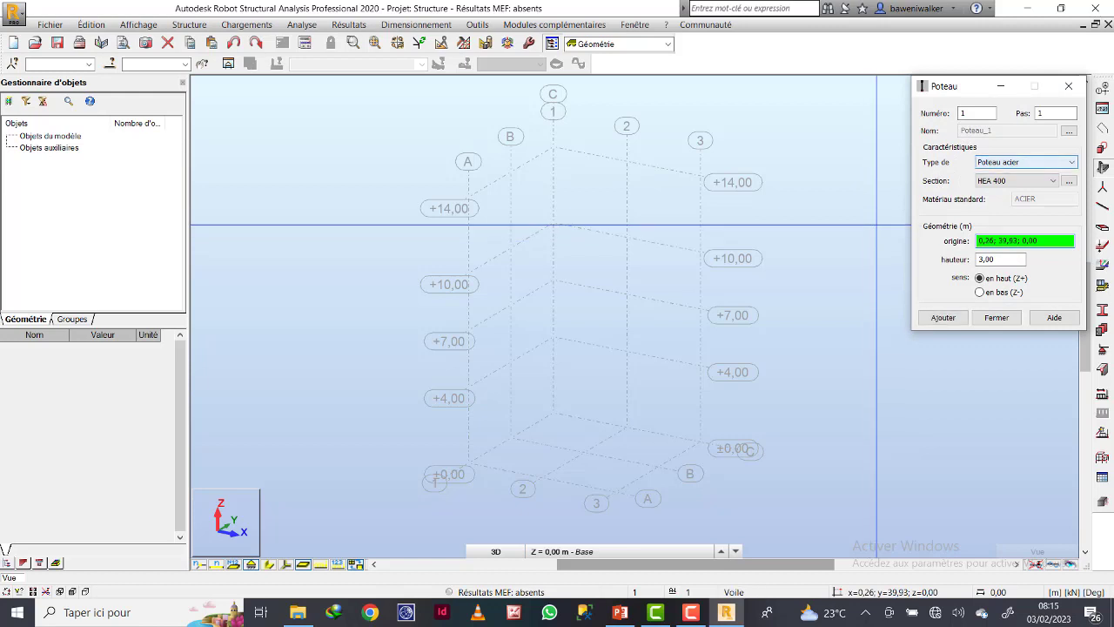
{"action": "left_click", "coordinate": [1072, 163]}
{"action": "left_click", "coordinate": [1036, 183]}
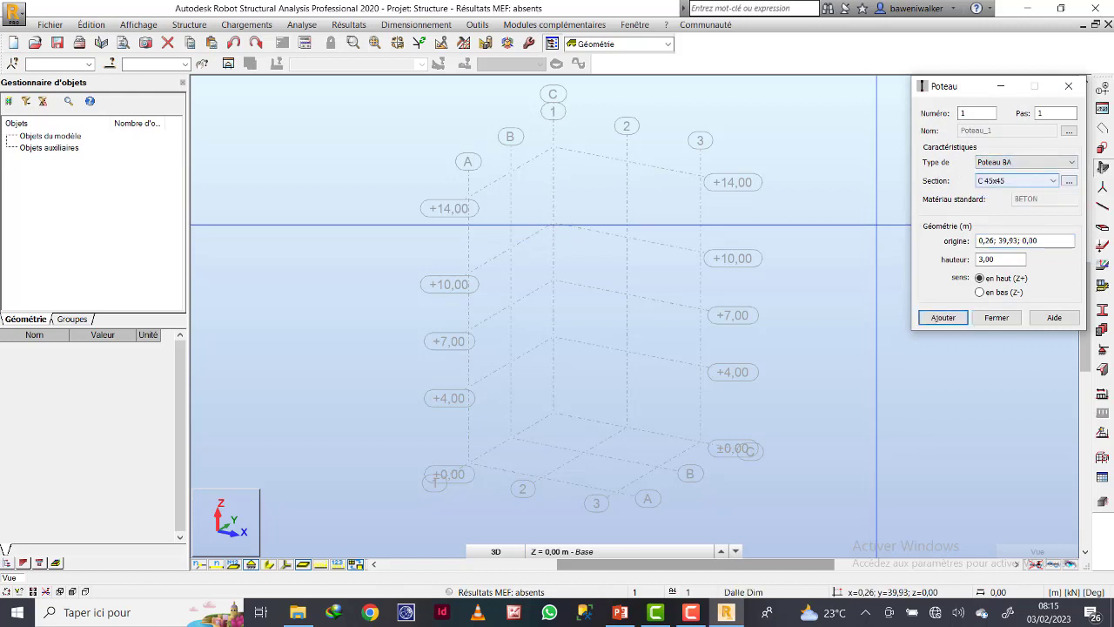
Create a rectangular column section named Poteau 20*20 with b 20 cm and h 20 cm
{"action": "left_click", "coordinate": [1069, 180]}
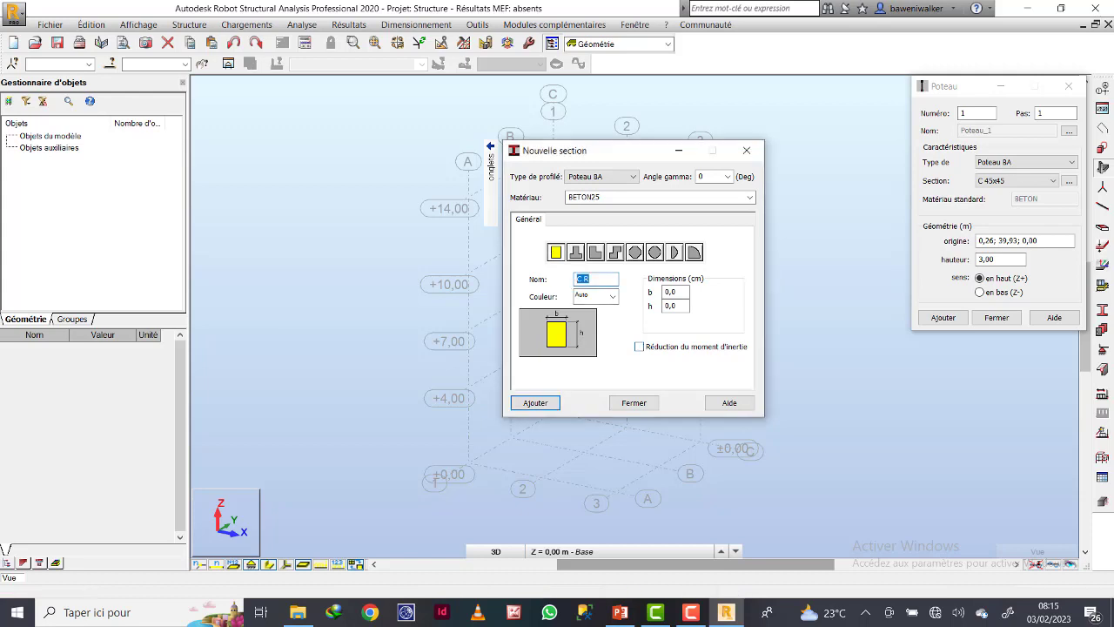
{"action": "type", "text": "Po"}
{"action": "type", "text": "teau 20*20"}
{"action": "key", "text": "Tab"}
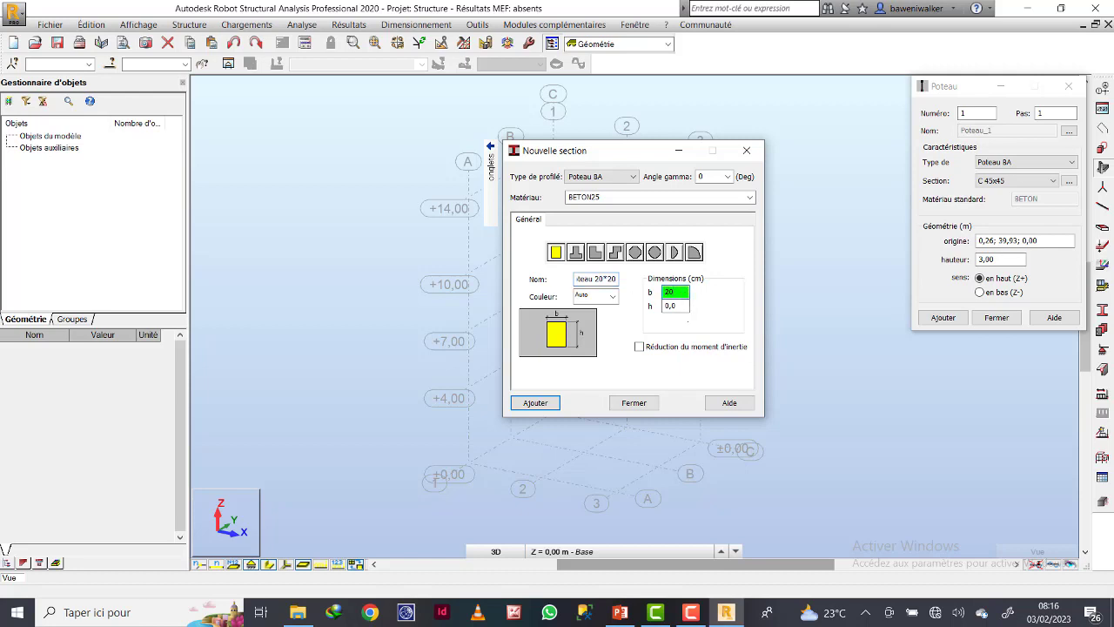
{"action": "key", "text": "Tab"}
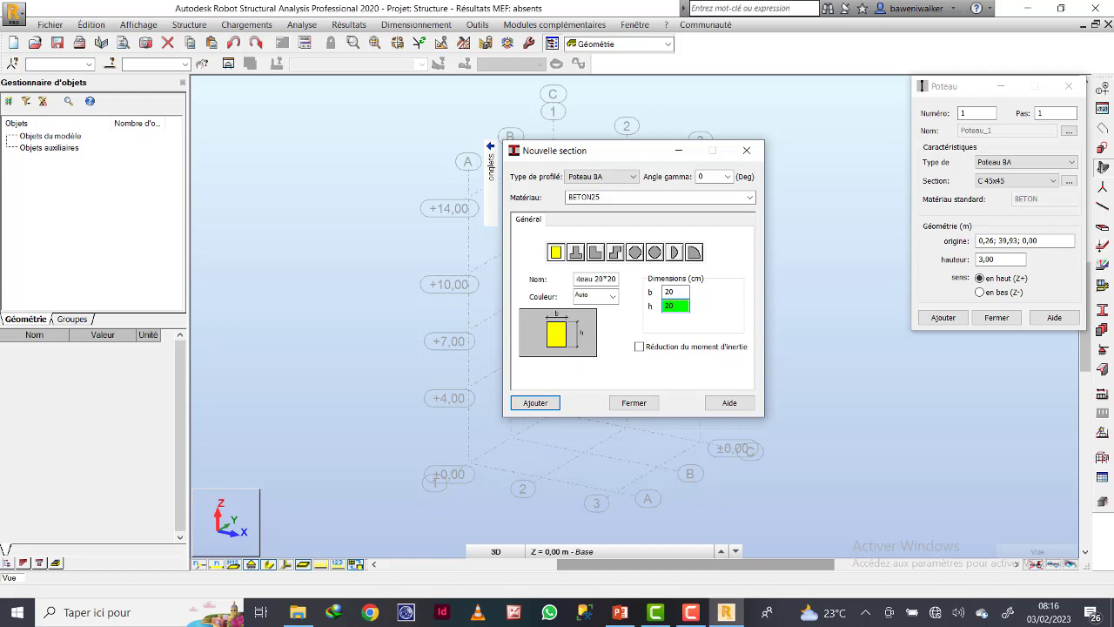
{"action": "key", "text": "Return"}
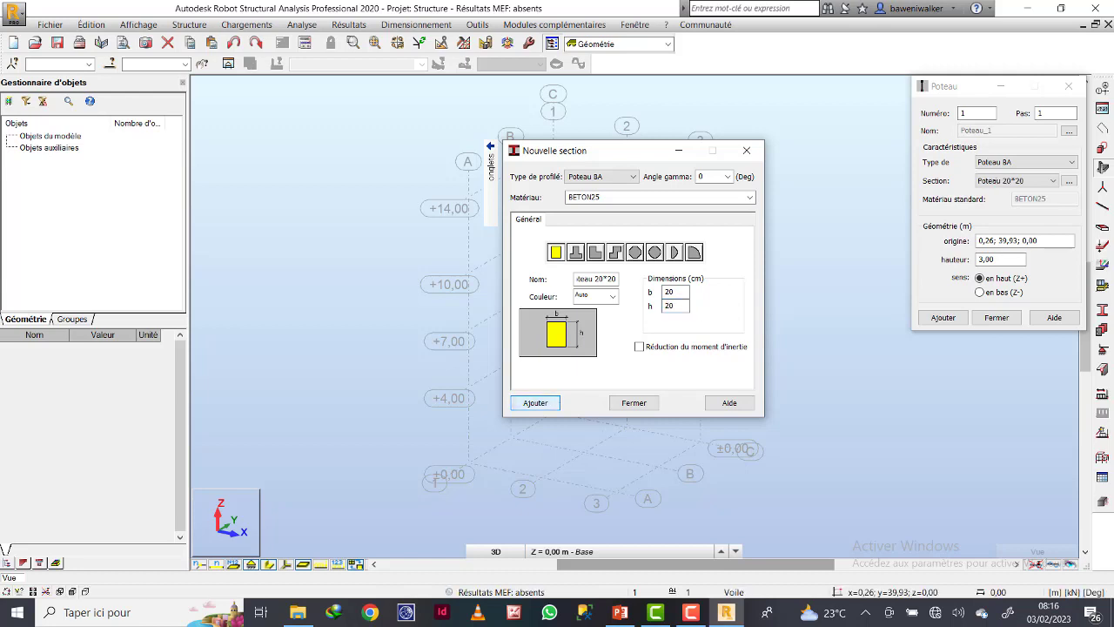
{"action": "left_click", "coordinate": [639, 404]}
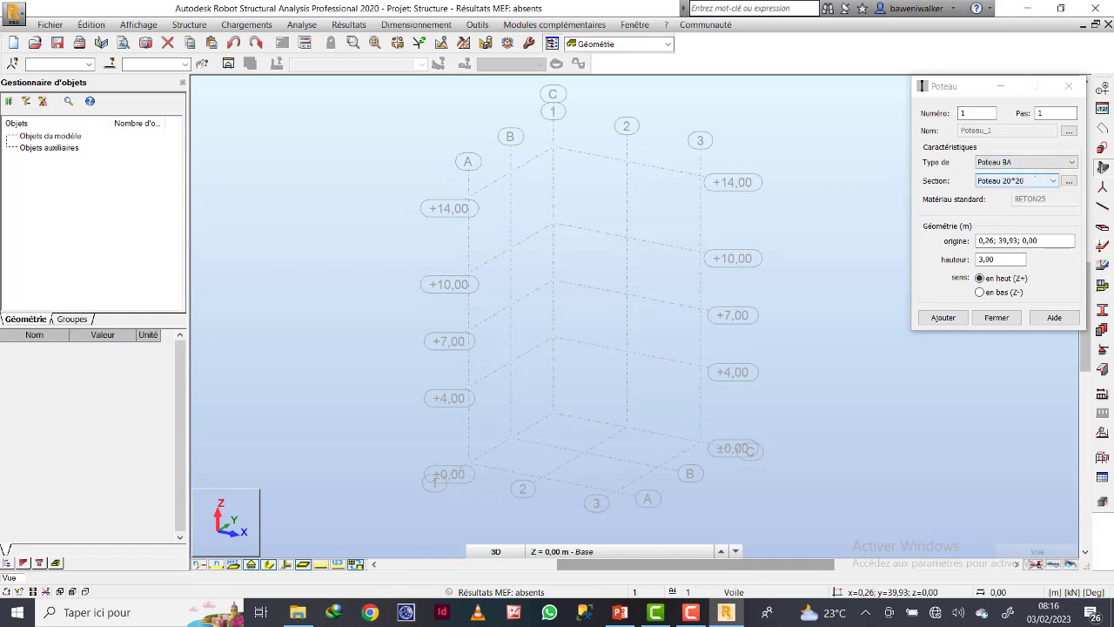
Place a 4 m high Poteau 20*20 column at the intersection of axes A and 1 on level 0
{"action": "left_click", "coordinate": [1052, 181]}
{"action": "left_click", "coordinate": [1016, 202]}
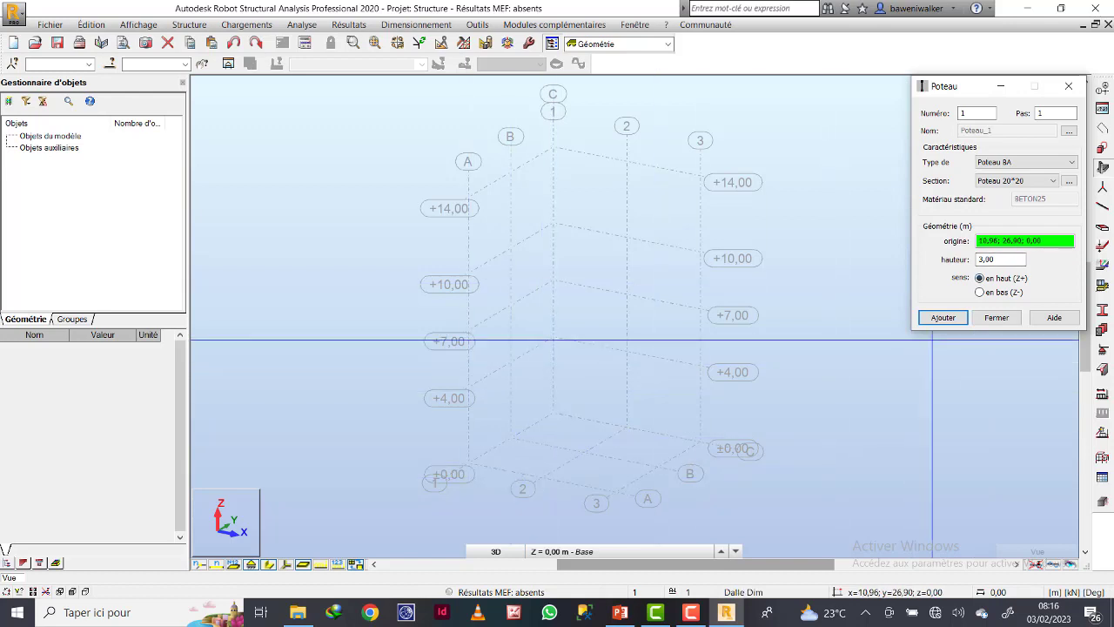
{"action": "double_click", "coordinate": [986, 259]}
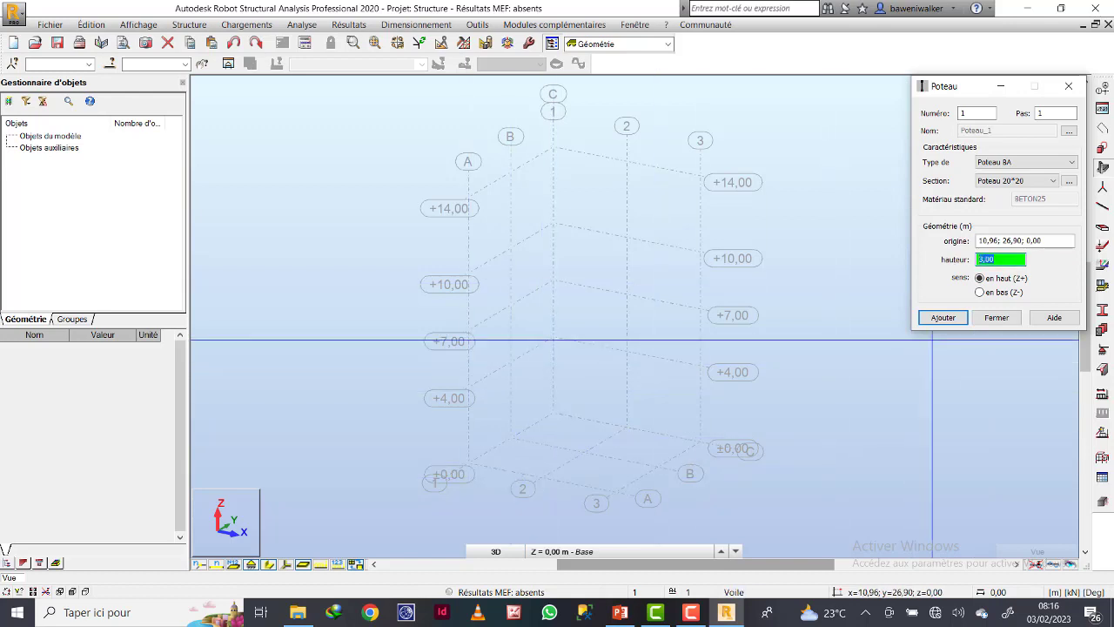
{"action": "type", "text": "4"}
{"action": "left_click", "coordinate": [1018, 241]}
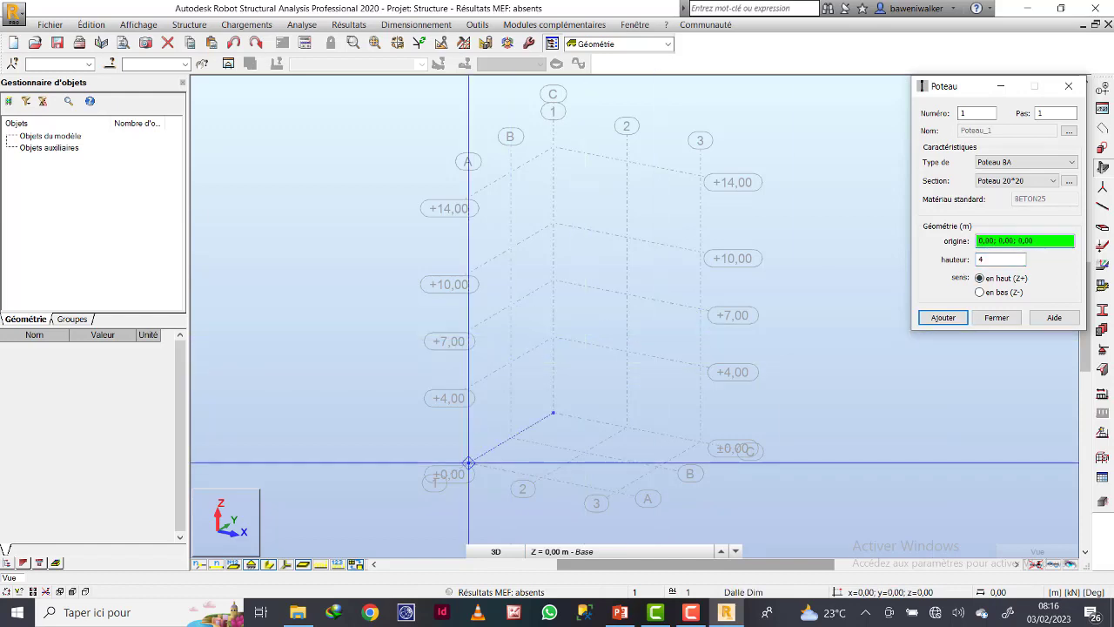
{"action": "left_click", "coordinate": [468, 462]}
{"action": "scroll", "coordinate": [474, 461], "scroll_direction": "up", "scroll_amount": 2}
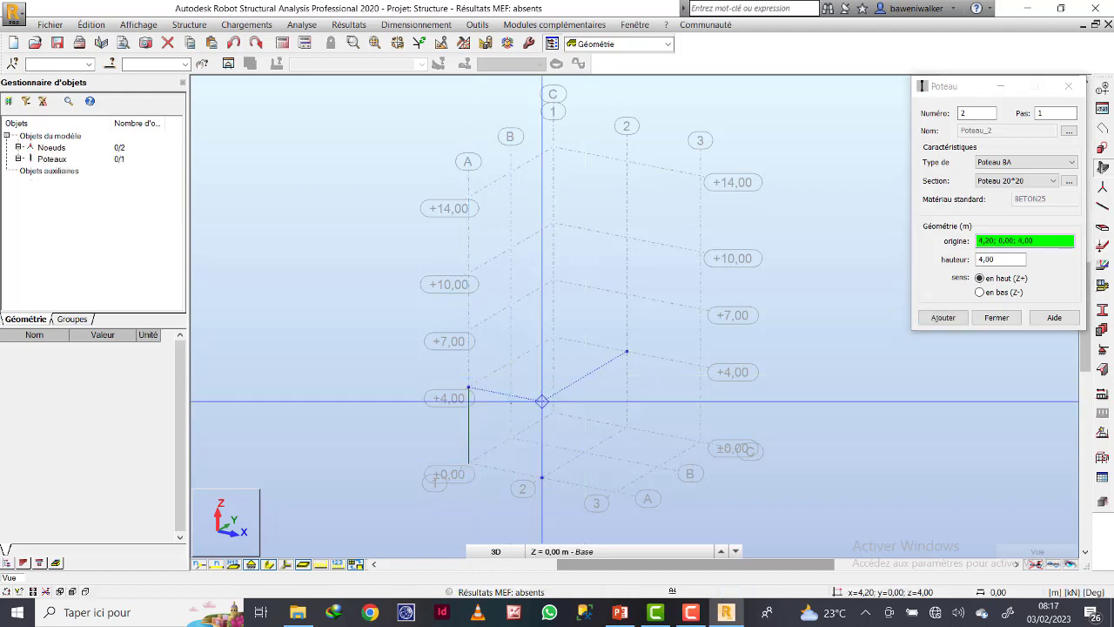
{"action": "scroll", "coordinate": [519, 431], "scroll_direction": "up", "scroll_amount": 2}
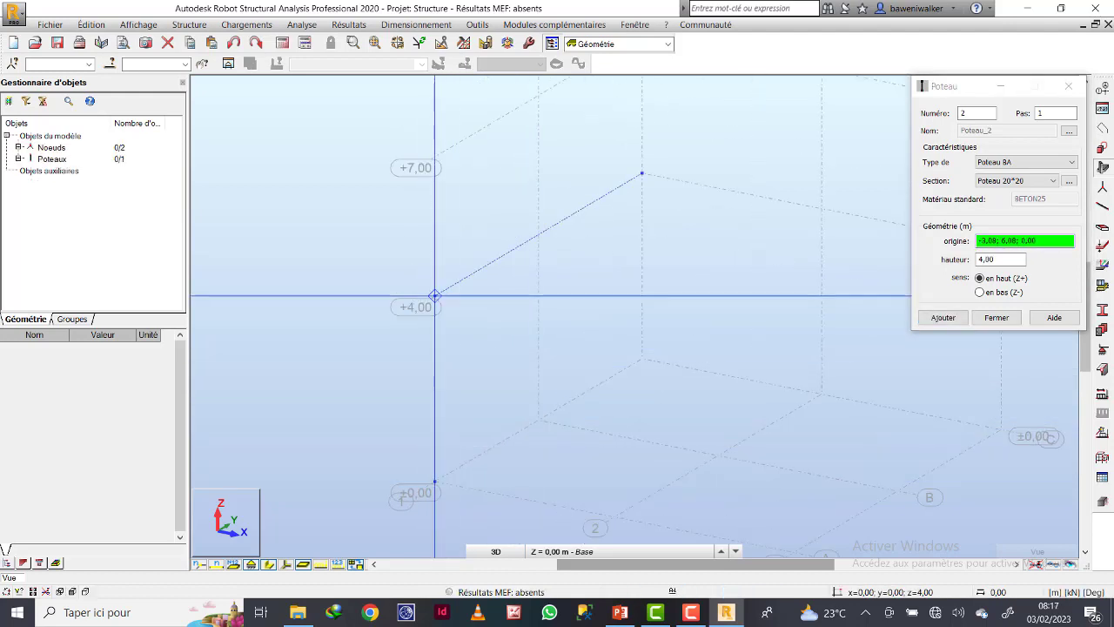
{"action": "left_click", "coordinate": [996, 316]}
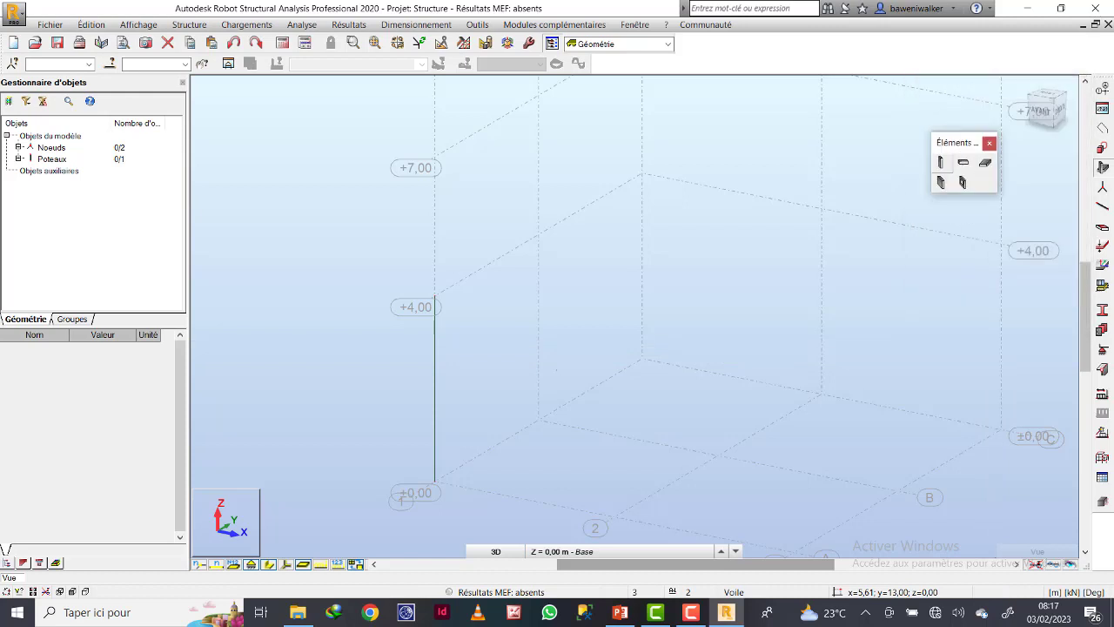
Turn on the section sketches (Croquis des profilés) to show the column's solid shape
{"action": "scroll", "coordinate": [489, 363], "scroll_direction": "down", "scroll_amount": 4}
{"action": "scroll", "coordinate": [487, 375], "scroll_direction": "up", "scroll_amount": 5}
{"action": "middle_click_drag", "start_coordinate": [447, 380], "coordinate": [364, 356]}
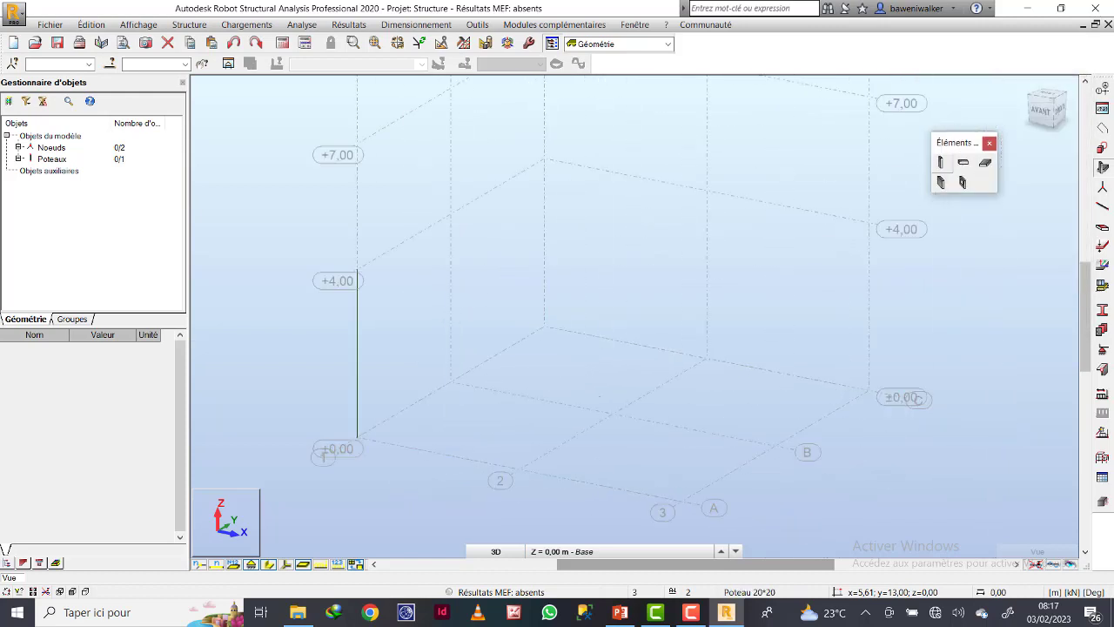
{"action": "scroll", "coordinate": [670, 438], "scroll_direction": "down", "scroll_amount": 1}
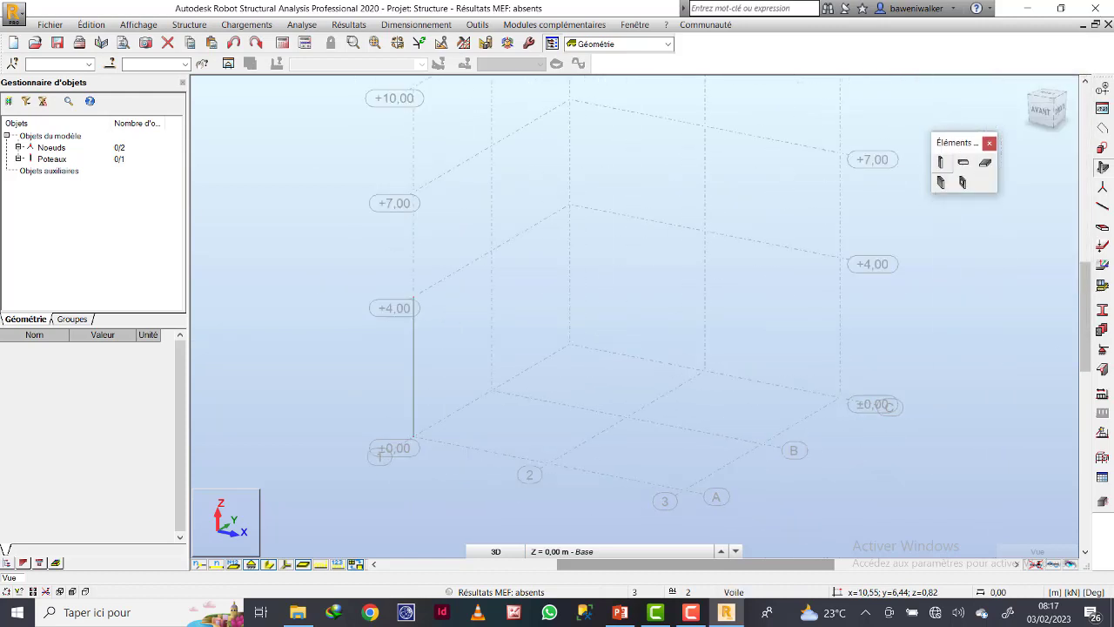
{"action": "left_click", "coordinate": [941, 162]}
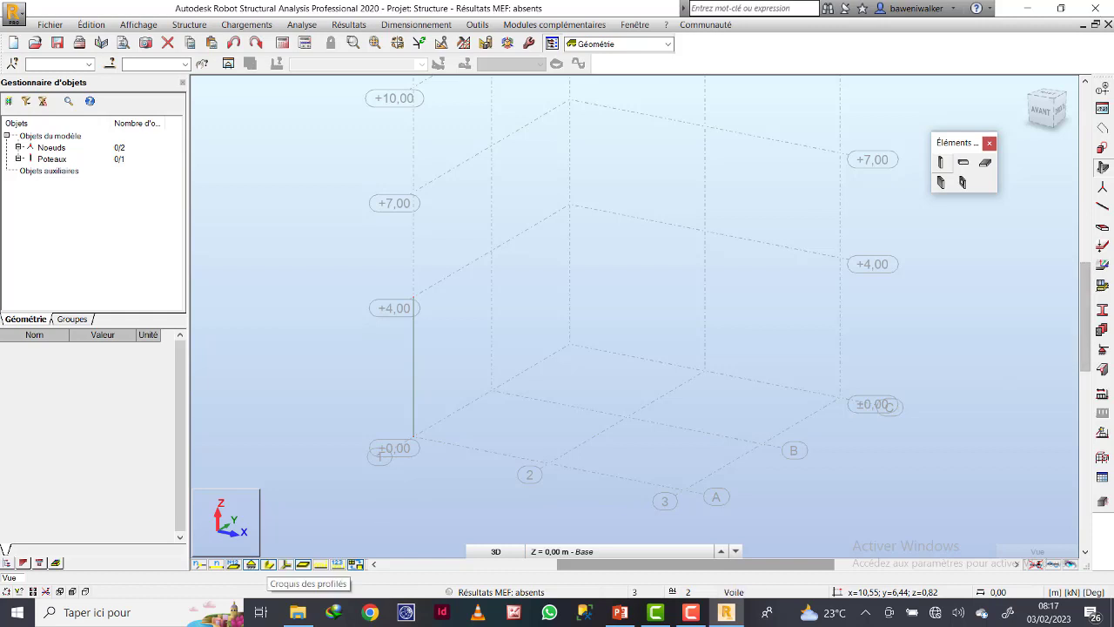
{"action": "left_click", "coordinate": [269, 565]}
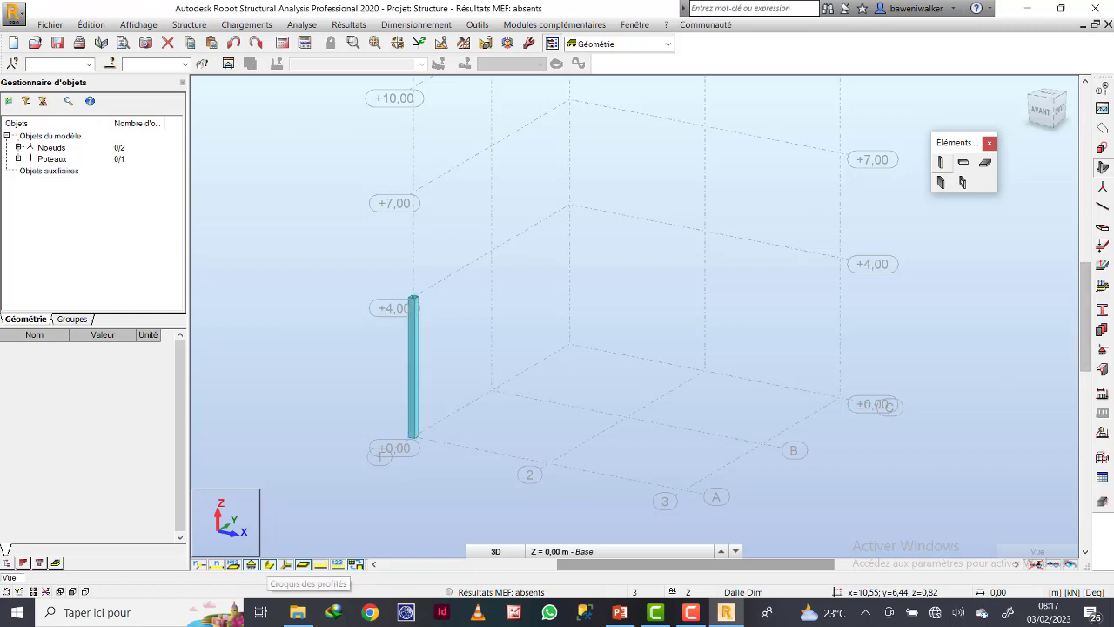
{"action": "scroll", "coordinate": [426, 407], "scroll_direction": "up", "scroll_amount": 2}
{"action": "scroll", "coordinate": [401, 322], "scroll_direction": "down", "scroll_amount": 2}
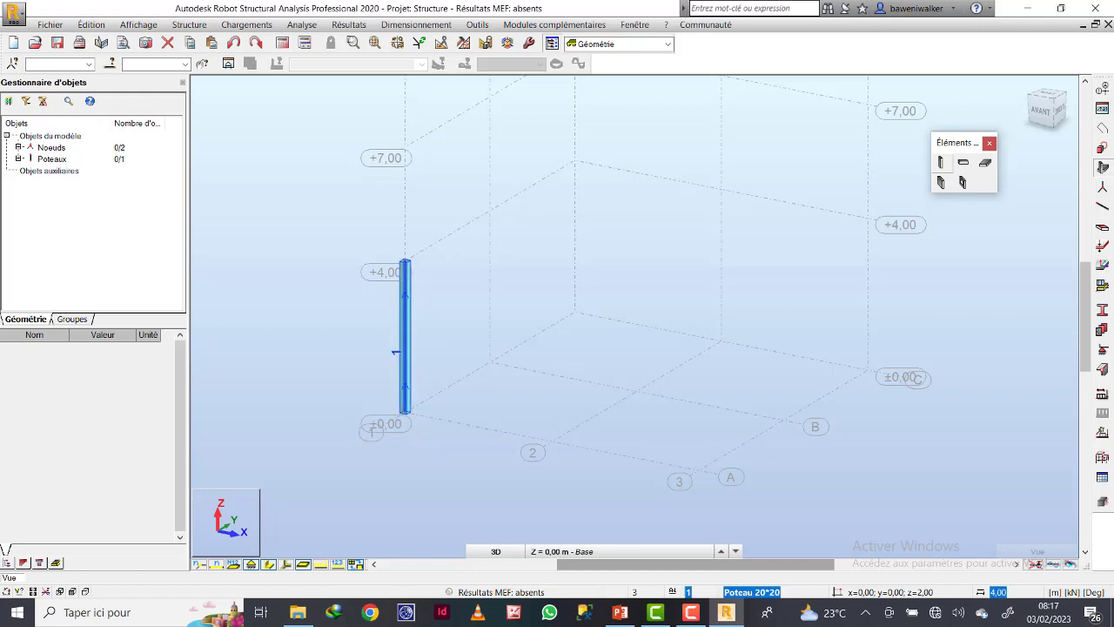
{"action": "left_click", "coordinate": [404, 340]}
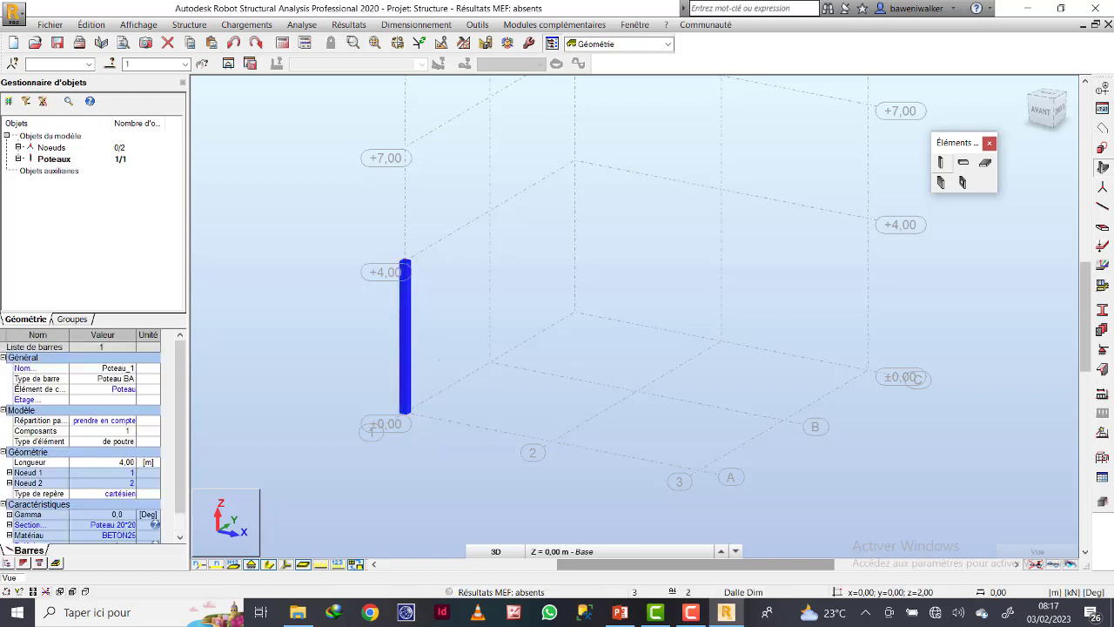
{"action": "key", "text": "Escape"}
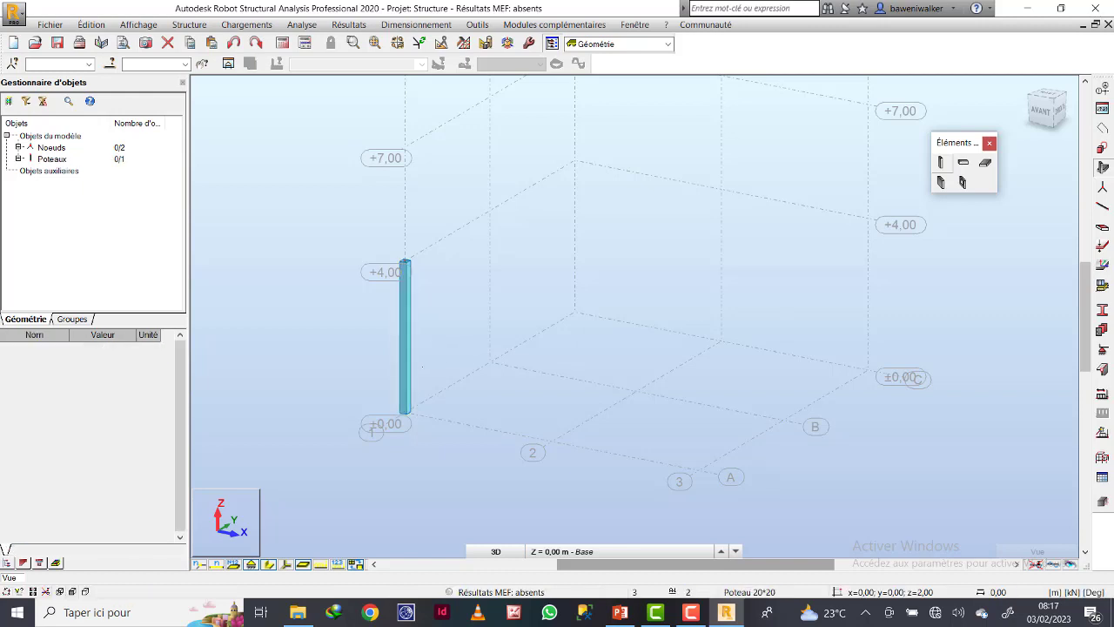
Assign the Encastrement nodal support to the column's base node at the intersection of axes A and 1
{"action": "left_click", "coordinate": [443, 460]}
{"action": "left_click_drag", "start_coordinate": [414, 423], "coordinate": [375, 388]}
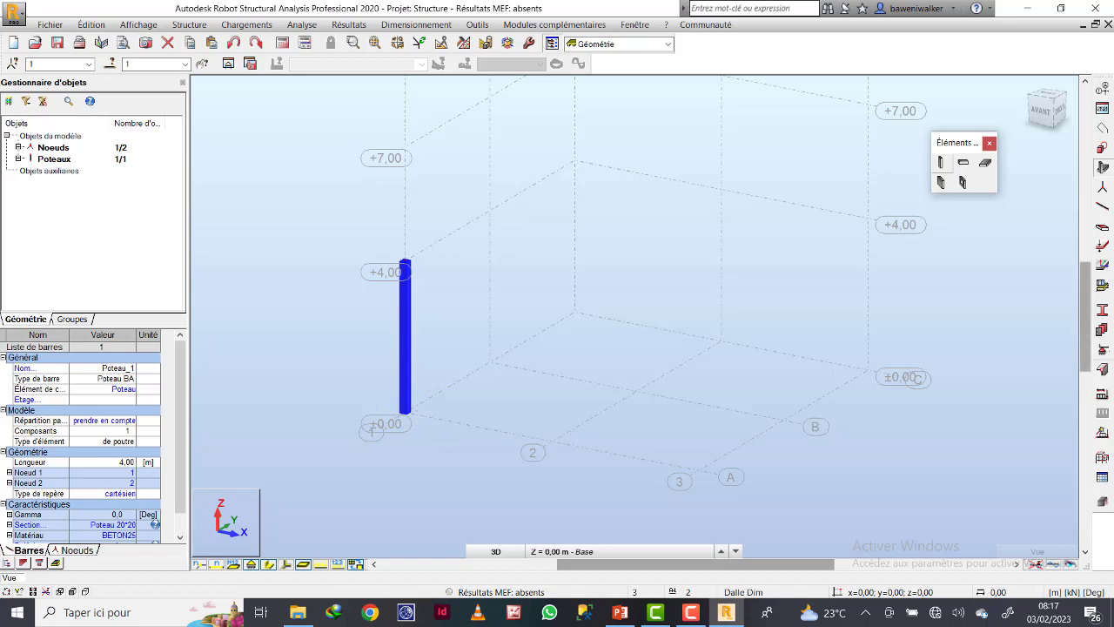
{"action": "left_click", "coordinate": [1102, 369]}
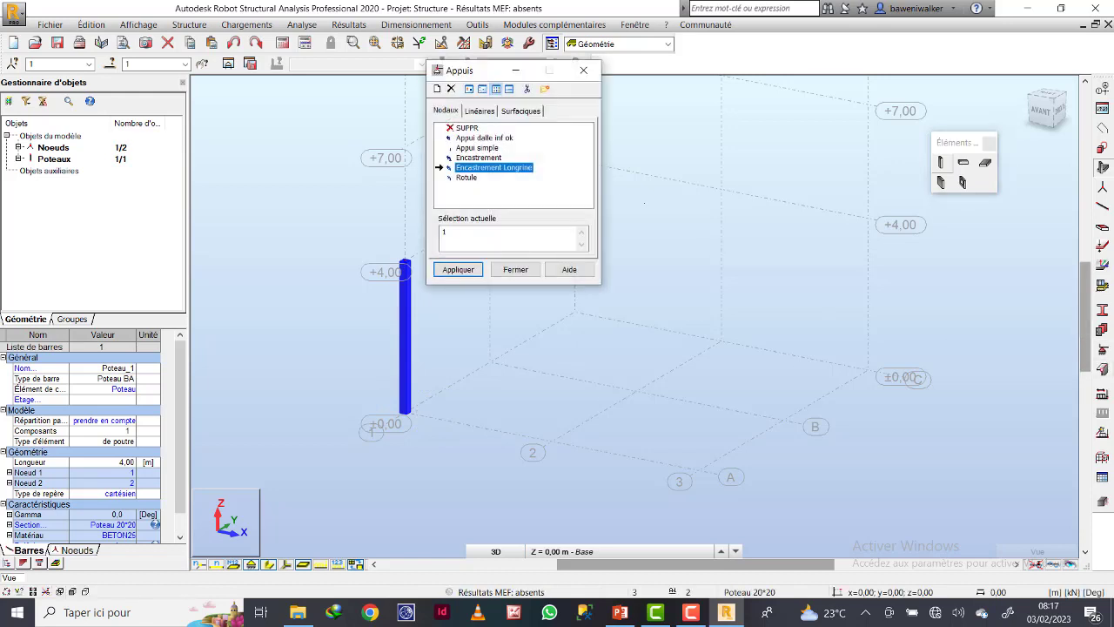
{"action": "left_click", "coordinate": [479, 157]}
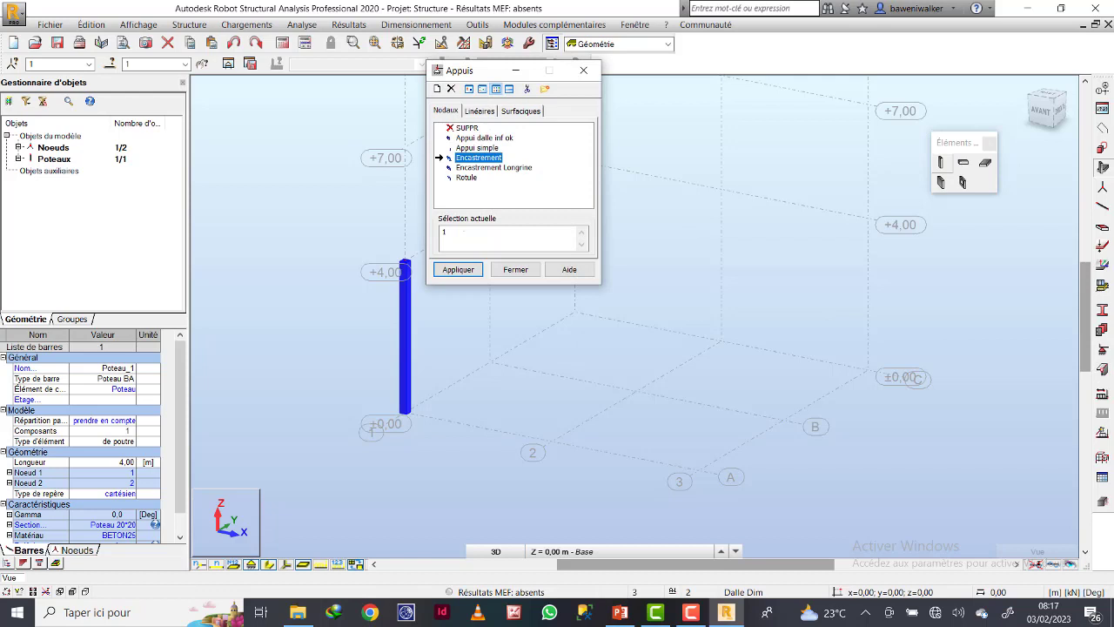
{"action": "left_click", "coordinate": [458, 269]}
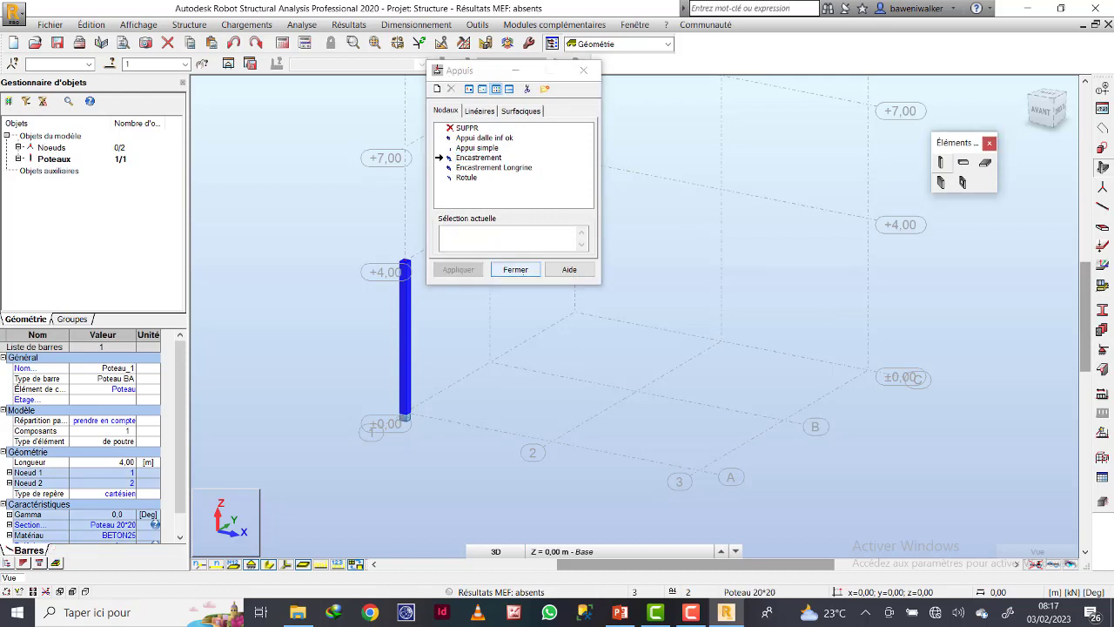
{"action": "left_click", "coordinate": [515, 270]}
{"action": "scroll", "coordinate": [400, 195], "scroll_direction": "up", "scroll_amount": 4}
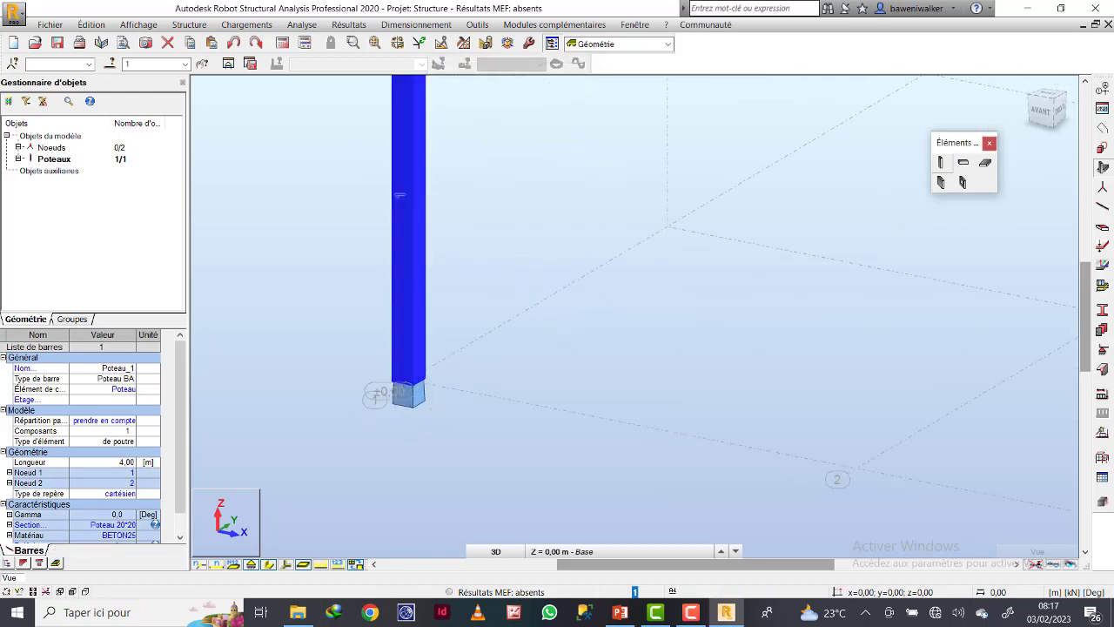
Copy the Poteau 20*20 column with its base support along axis 1 to axes B and C, using 4,20 m translations in Y
{"action": "scroll", "coordinate": [399, 195], "scroll_direction": "down", "scroll_amount": 5}
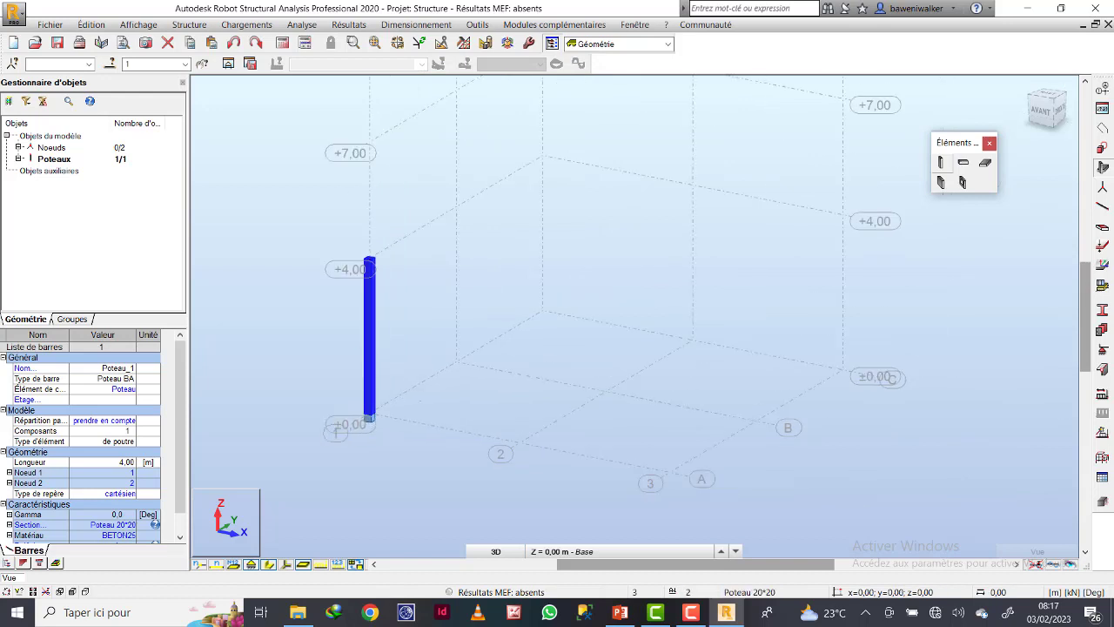
{"action": "left_click_drag", "start_coordinate": [416, 466], "coordinate": [294, 209]}
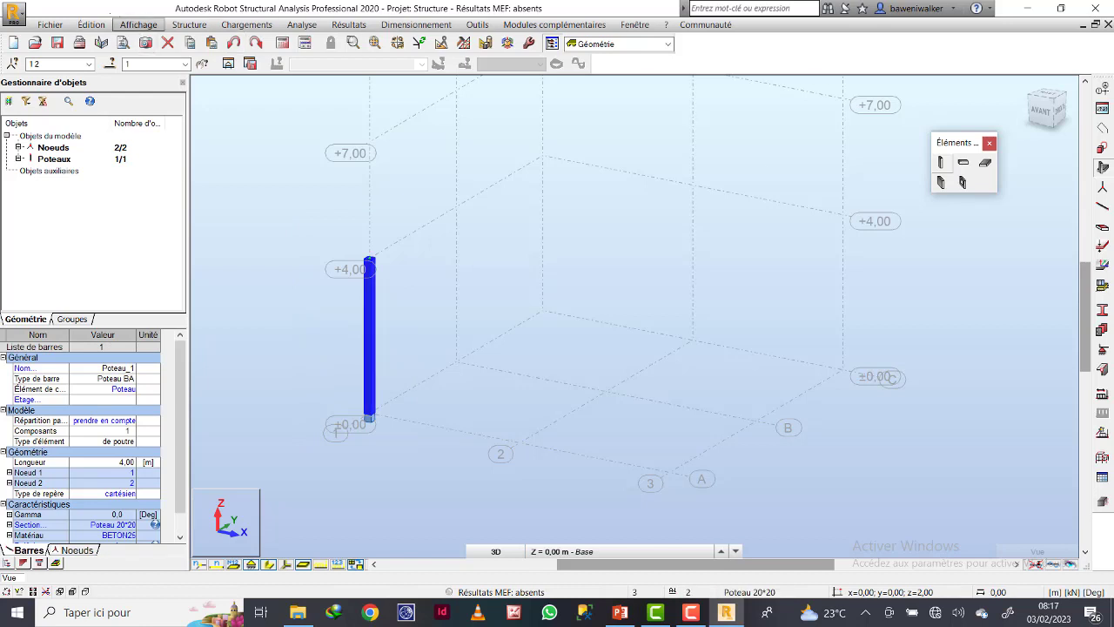
{"action": "left_click", "coordinate": [90, 24]}
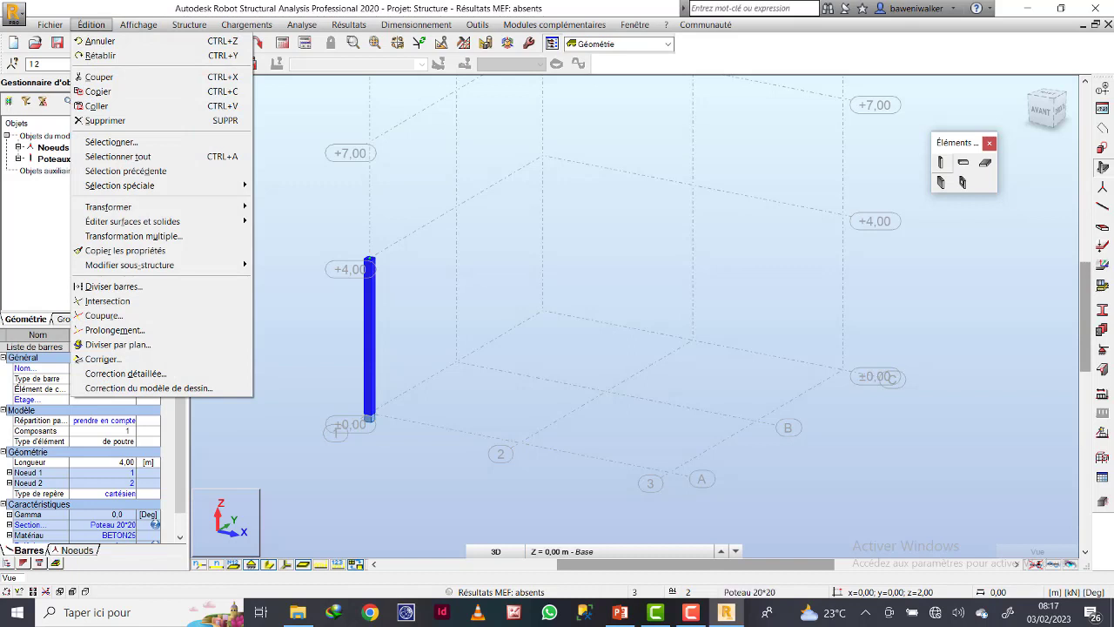
{"action": "mouse_move", "coordinate": [130, 264]}
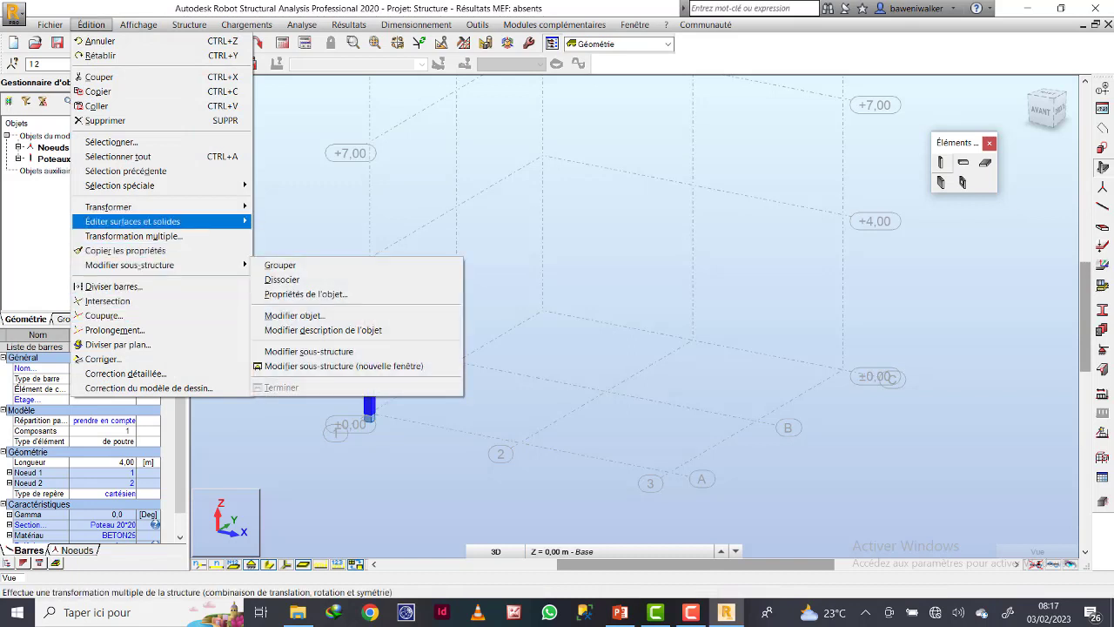
{"action": "mouse_move", "coordinate": [130, 206]}
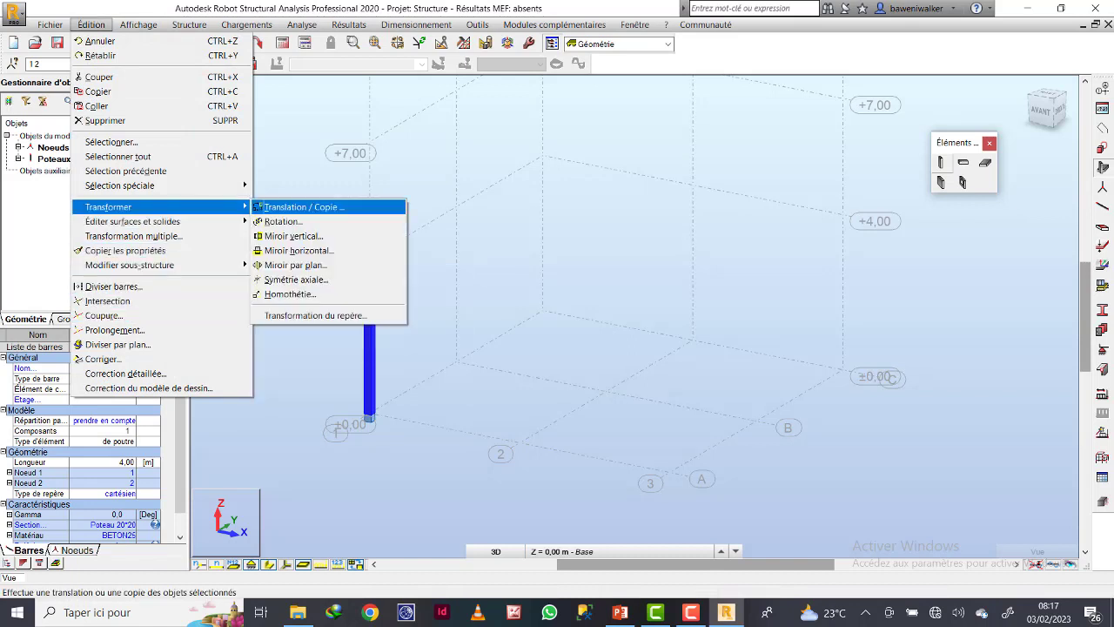
{"action": "left_click", "coordinate": [554, 25]}
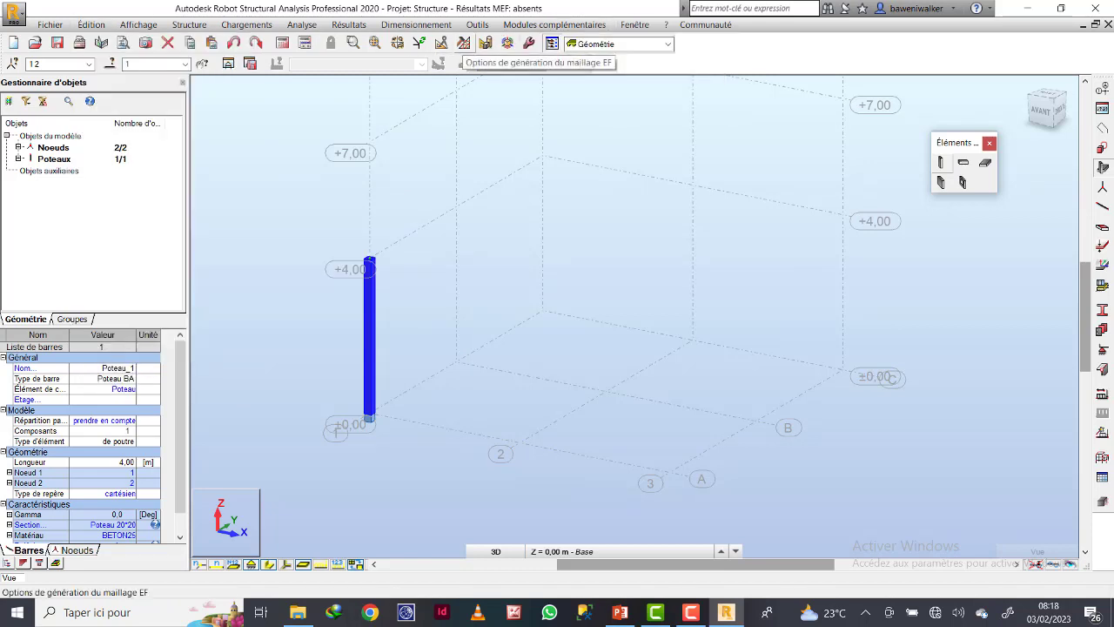
{"action": "left_click", "coordinate": [463, 43]}
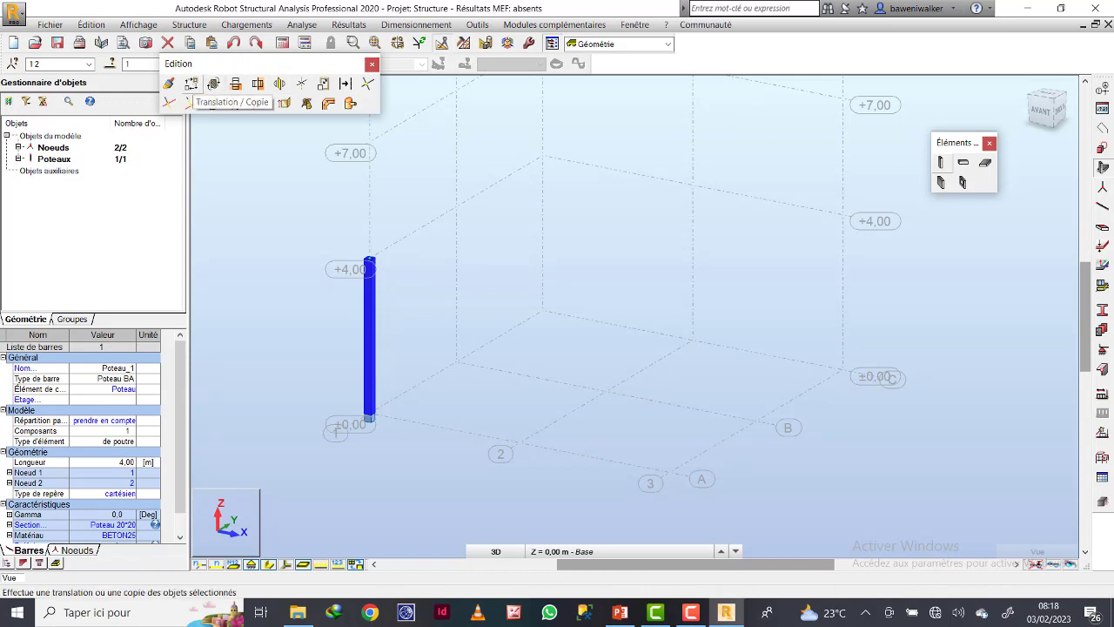
{"action": "left_click", "coordinate": [191, 83]}
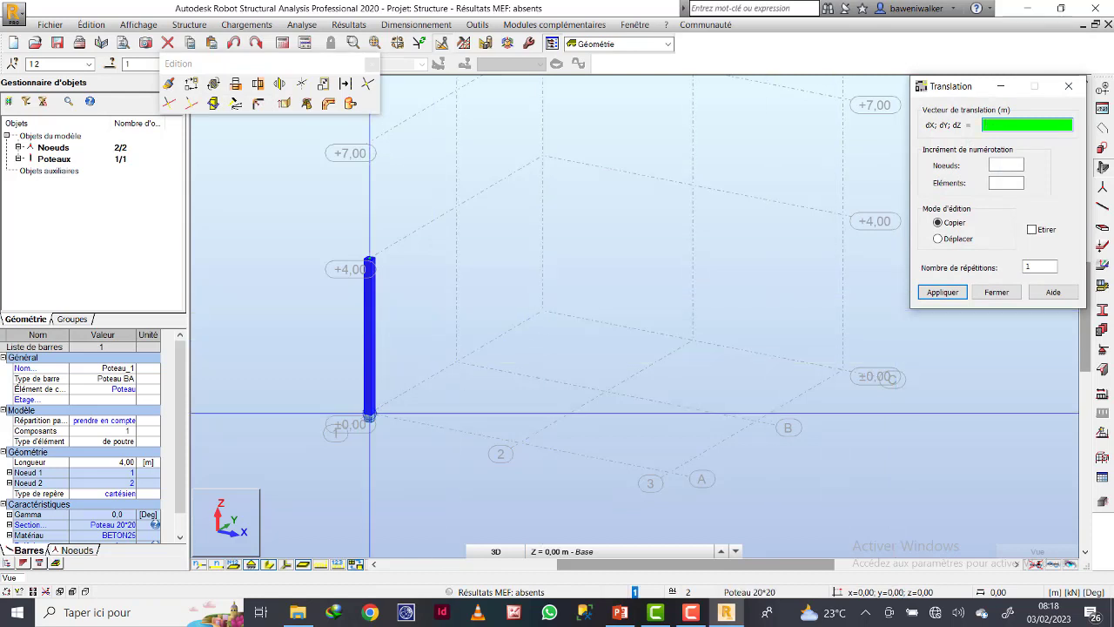
{"action": "left_click", "coordinate": [369, 414]}
{"action": "left_click", "coordinate": [456, 362]}
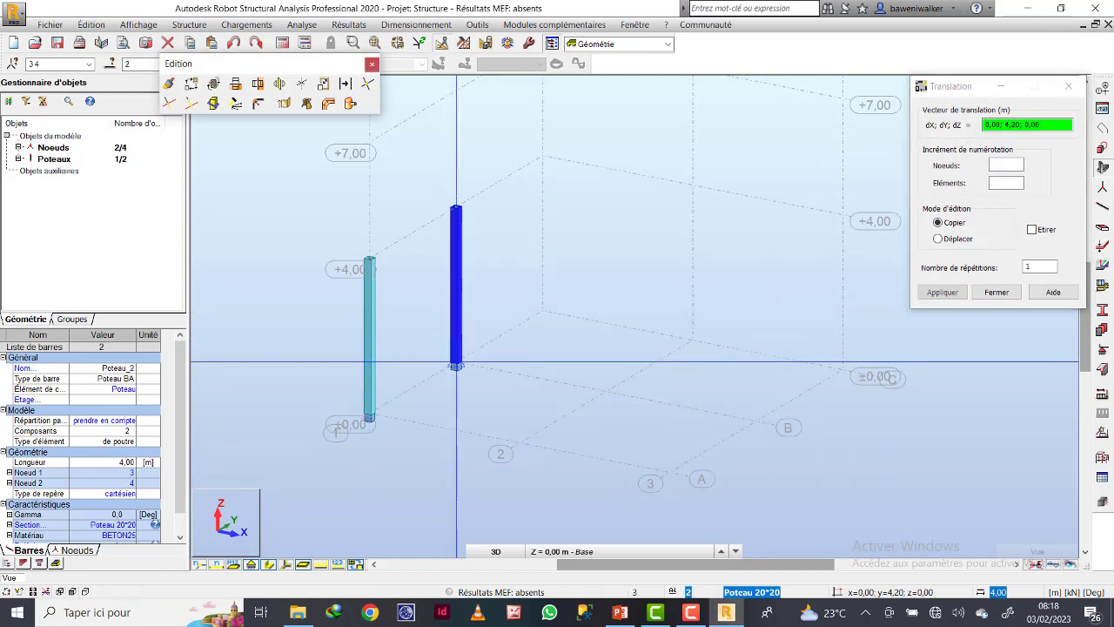
{"action": "left_click", "coordinate": [542, 312]}
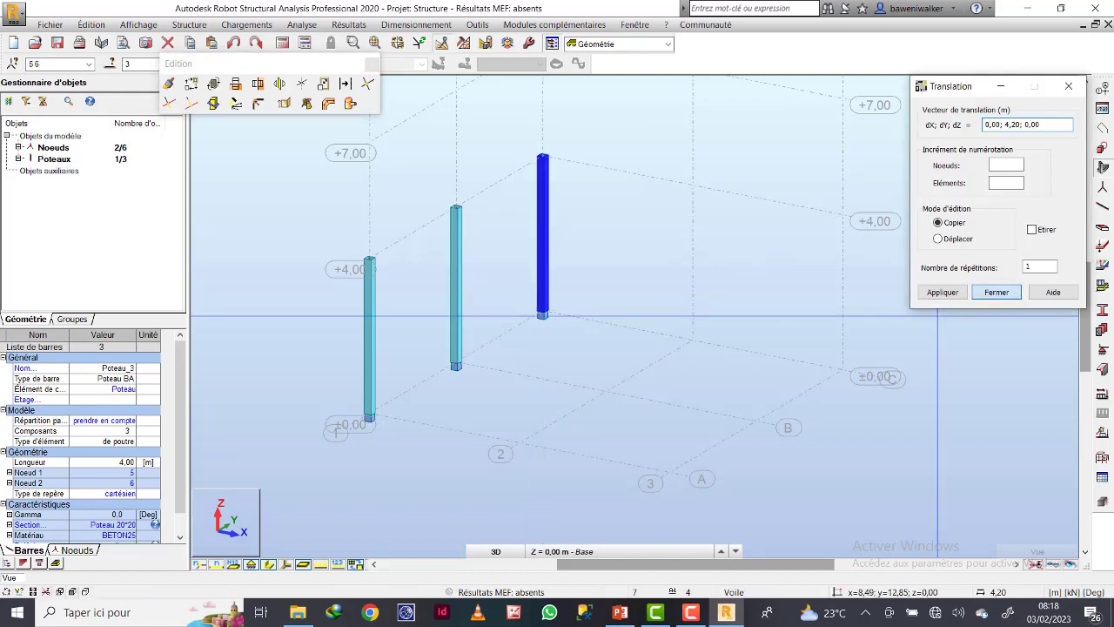
{"action": "left_click", "coordinate": [997, 291]}
{"action": "key", "text": "Escape"}
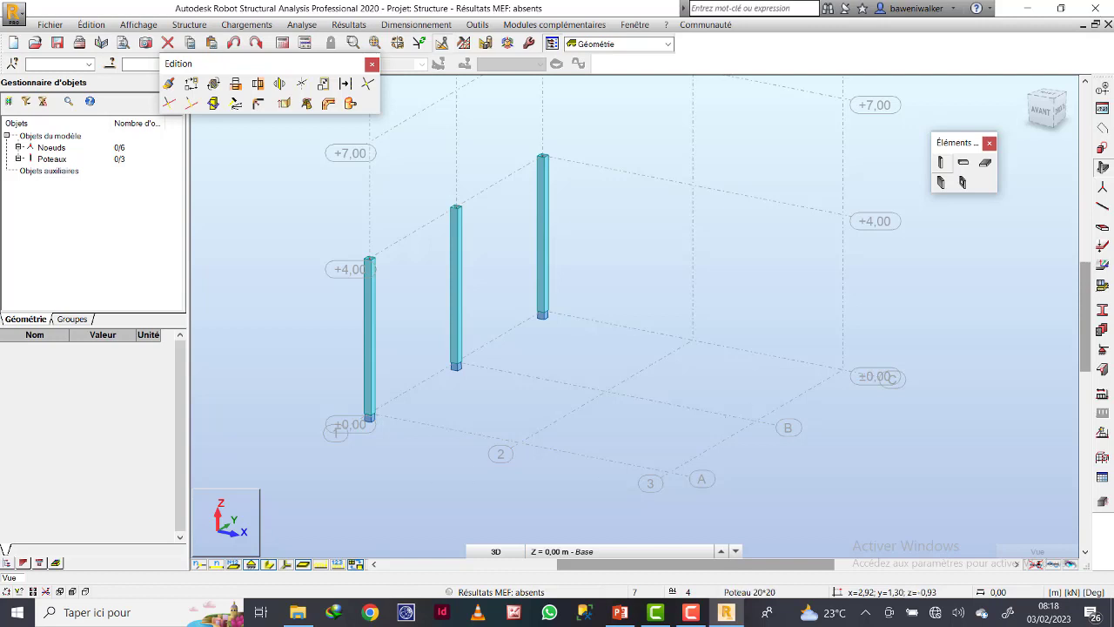
Copy the three columns on axis 1 to axes 2 and 3, using 4,20 m translations in X
{"action": "left_click_drag", "start_coordinate": [455, 449], "coordinate": [316, 159]}
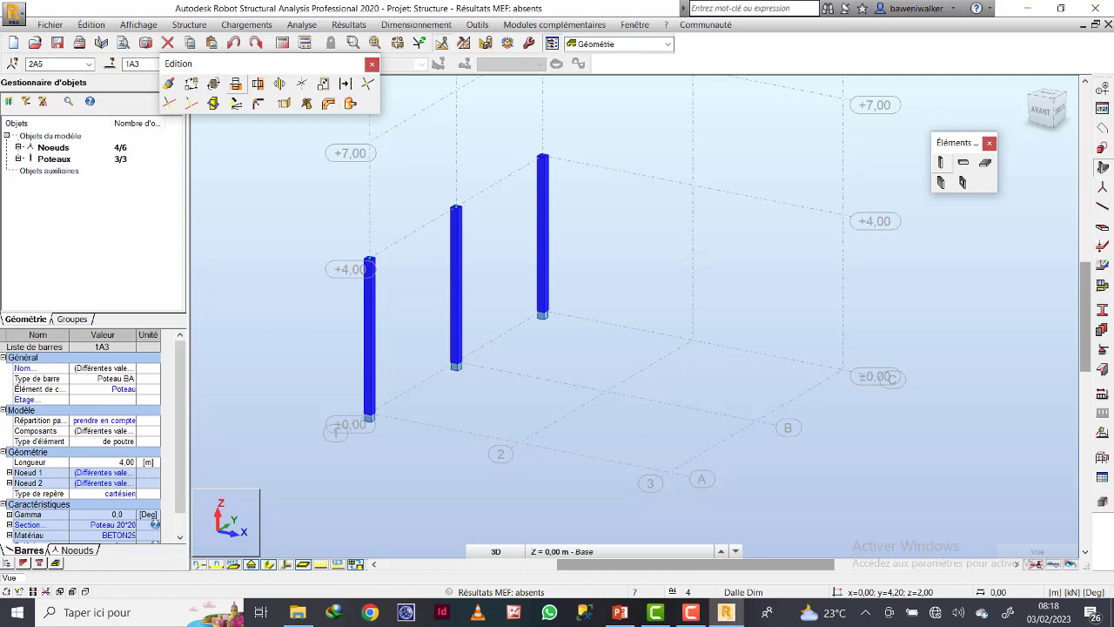
{"action": "left_click", "coordinate": [191, 82]}
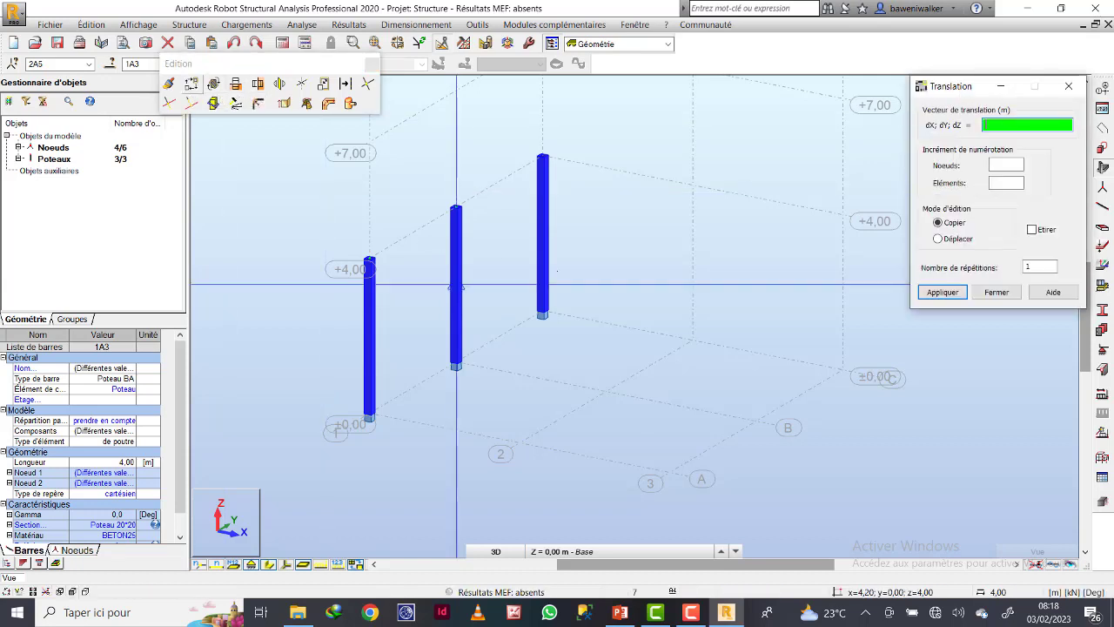
{"action": "left_click", "coordinate": [542, 313]}
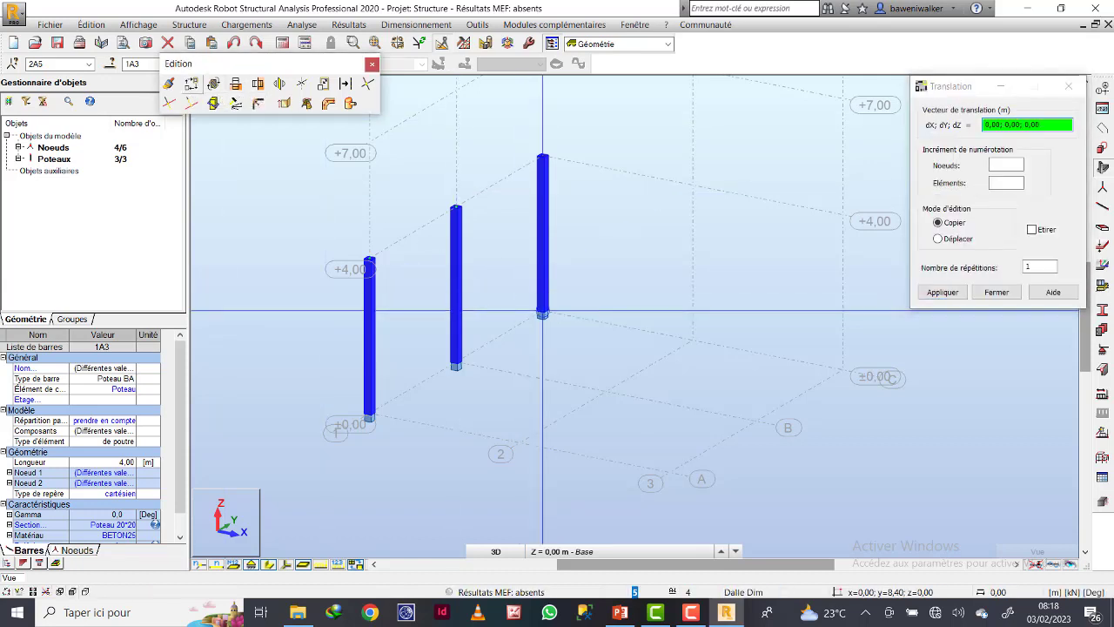
{"action": "left_click", "coordinate": [693, 342]}
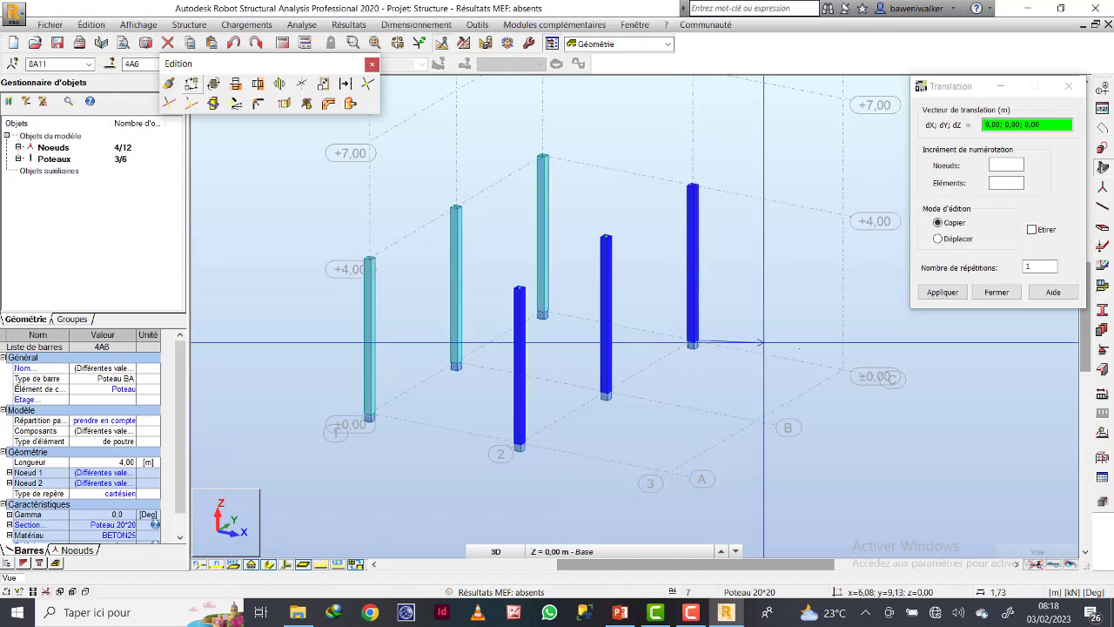
{"action": "left_click", "coordinate": [841, 370]}
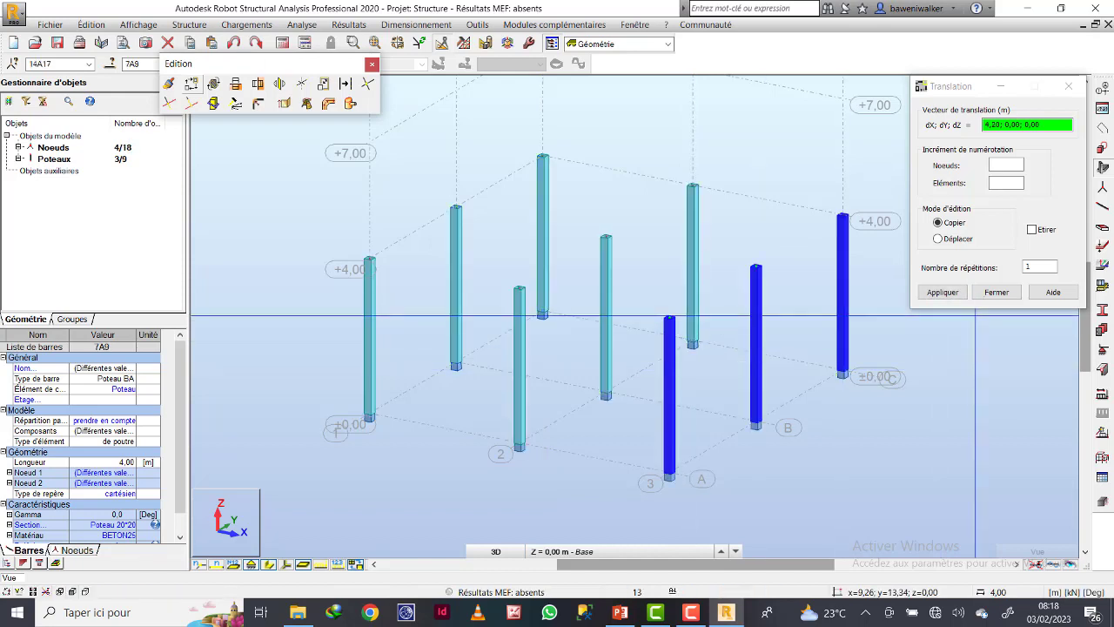
{"action": "left_click", "coordinate": [996, 291]}
{"action": "left_click", "coordinate": [925, 318]}
Examine the column layout on the axis grid against the levels above it in the 3D view
{"action": "scroll", "coordinate": [669, 389], "scroll_direction": "down", "scroll_amount": 3}
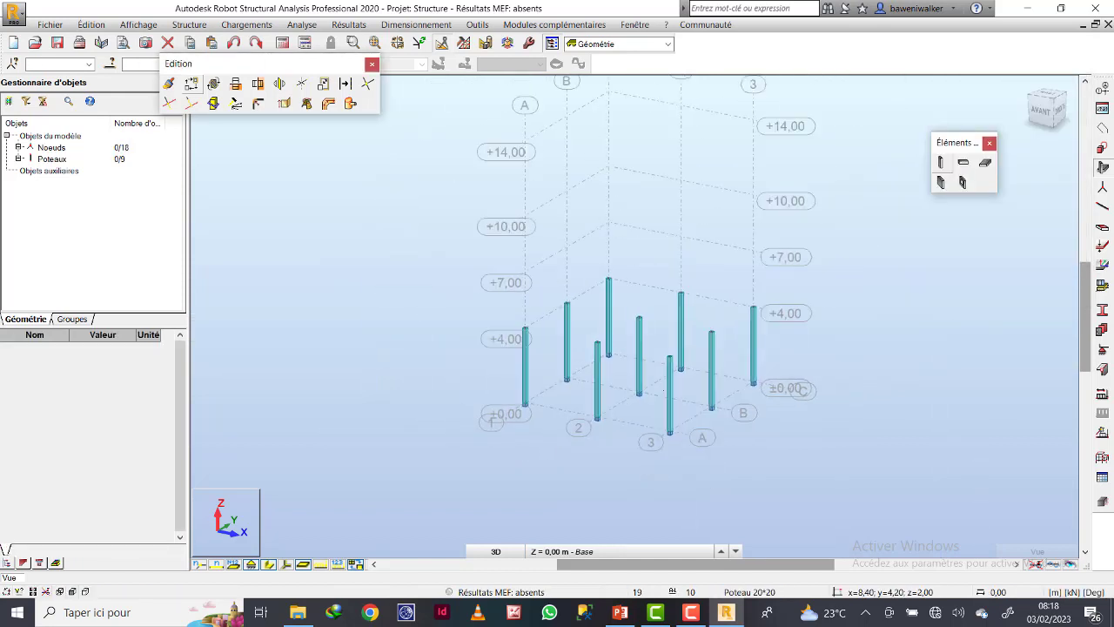
{"action": "scroll", "coordinate": [654, 329], "scroll_direction": "up", "scroll_amount": 1}
{"action": "middle_click_drag", "start_coordinate": [612, 241], "coordinate": [607, 281]}
{"action": "scroll", "coordinate": [616, 289], "scroll_direction": "down", "scroll_amount": 3}
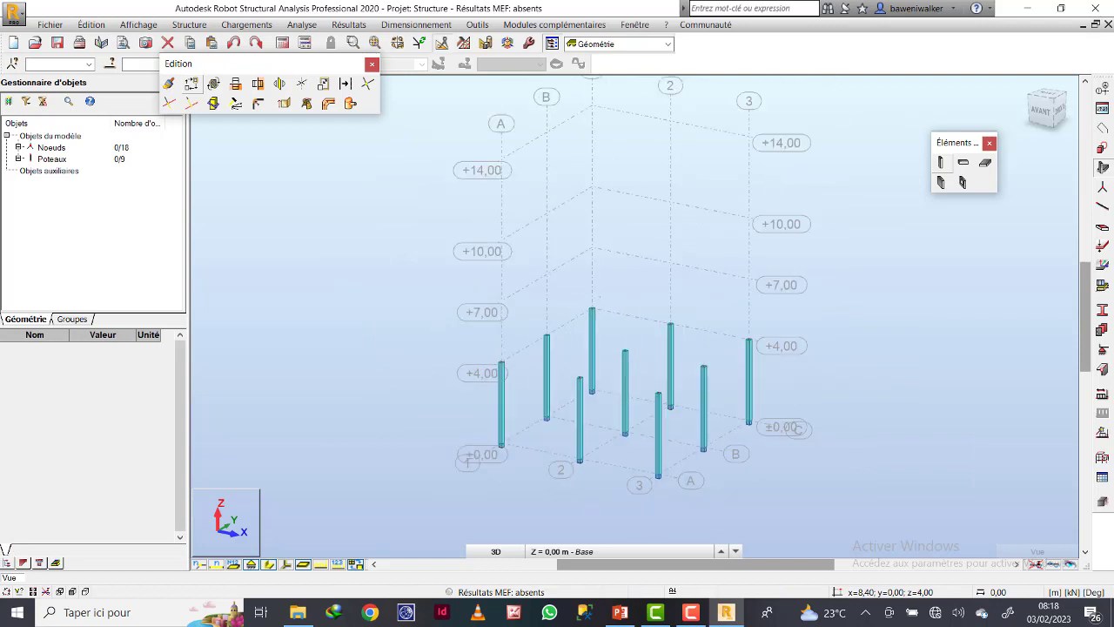
{"action": "scroll", "coordinate": [642, 357], "scroll_direction": "up", "scroll_amount": 3}
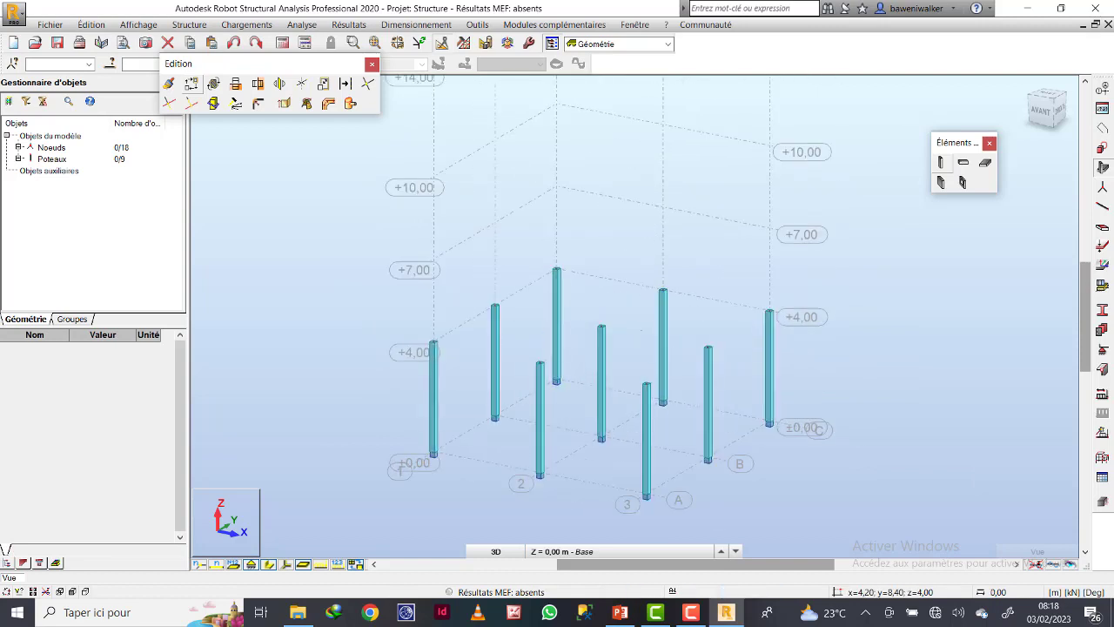
{"action": "scroll", "coordinate": [566, 305], "scroll_direction": "down", "scroll_amount": 2}
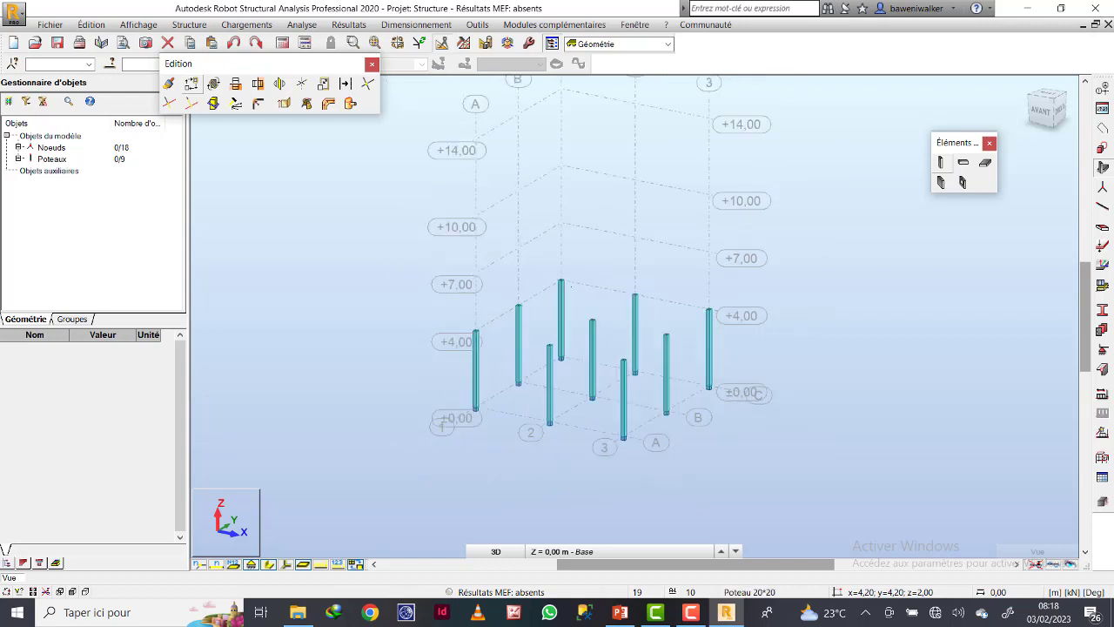
{"action": "mouse_move", "coordinate": [566, 303]}
{"action": "middle_mouse_down"}
{"action": "mouse_move", "coordinate": [590, 385]}
{"action": "mouse_move", "coordinate": [562, 298]}
{"action": "middle_mouse_up"}
{"action": "scroll", "coordinate": [573, 341], "scroll_direction": "up", "scroll_amount": 2}
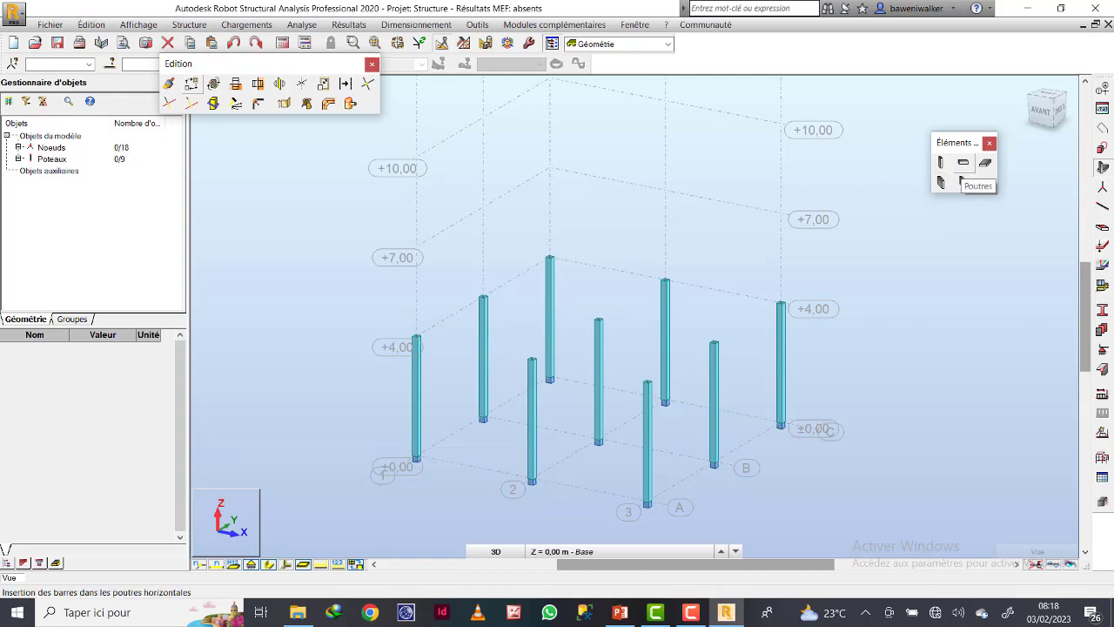
Start defining horizontal beams and set the beam type to Poutre BA
{"action": "left_click", "coordinate": [963, 163]}
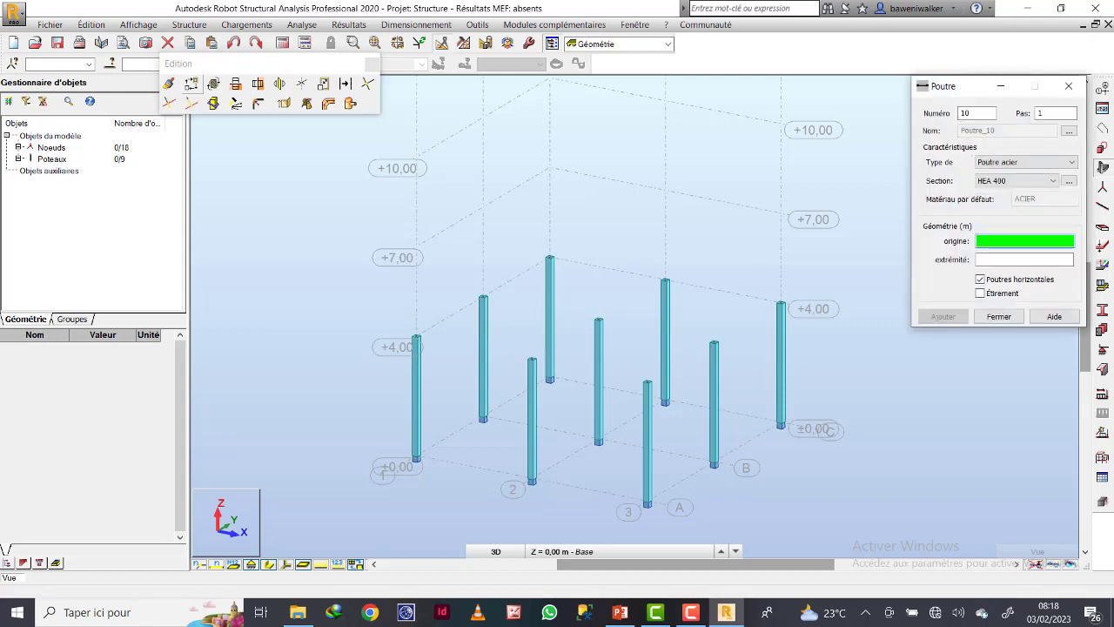
{"action": "left_click", "coordinate": [1022, 162]}
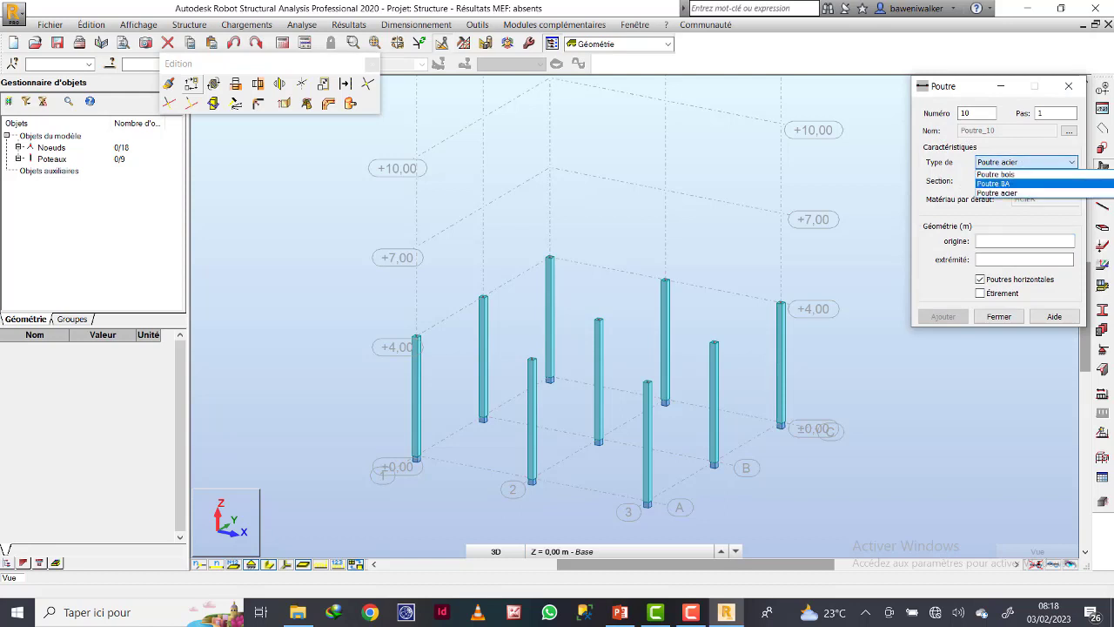
{"action": "left_click", "coordinate": [1007, 182]}
{"action": "left_click", "coordinate": [1031, 181]}
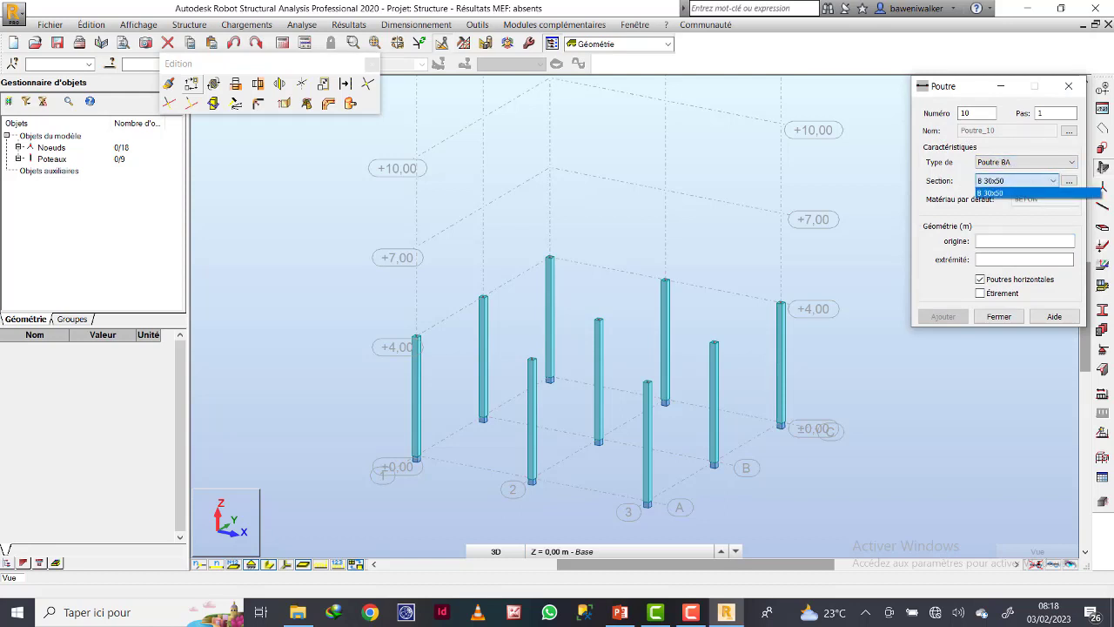
{"action": "left_click", "coordinate": [992, 192]}
Create and select a rectangular Poutre BA section named Poutre 20*40, b 20 cm and h 40 cm, checking the beam size in the PowerPoint presentation
{"action": "left_click", "coordinate": [1068, 180]}
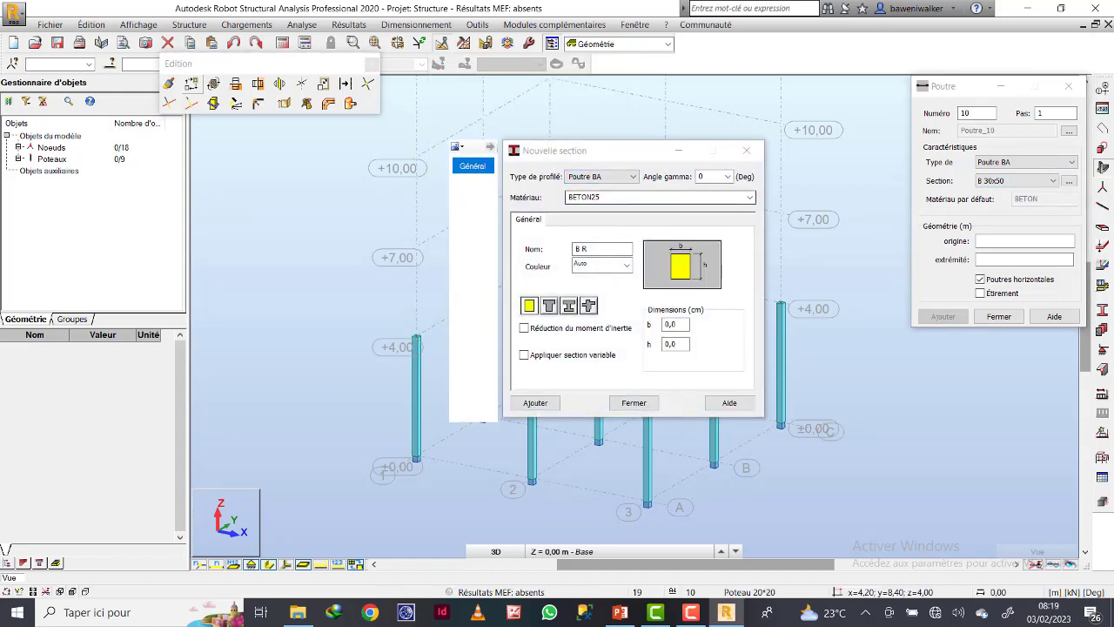
{"action": "left_click_drag", "start_coordinate": [591, 248], "coordinate": [573, 249]}
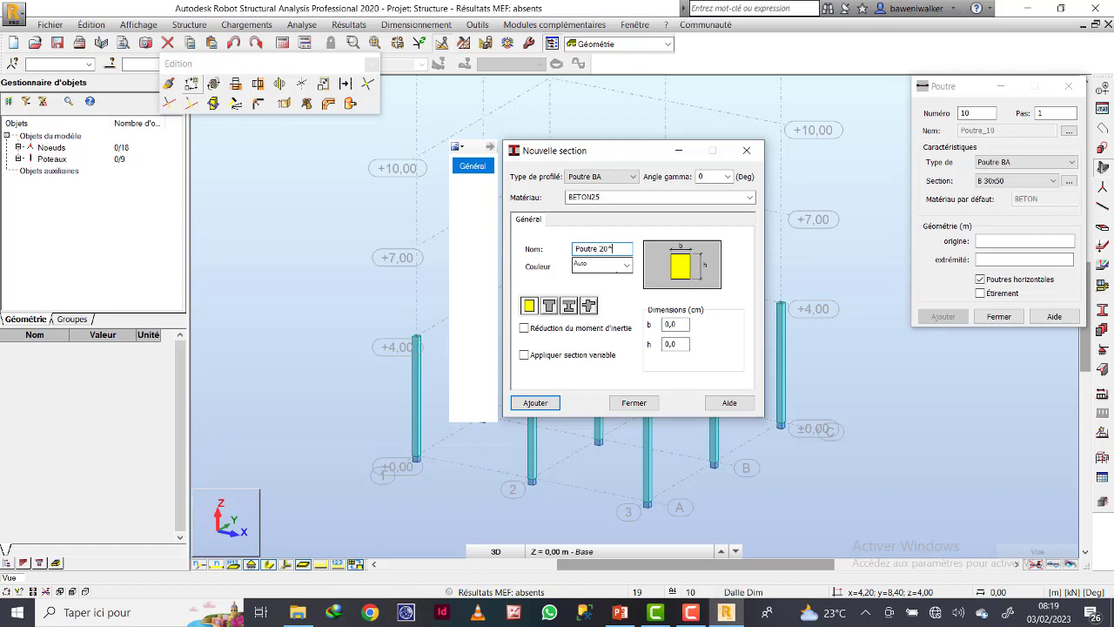
{"action": "left_click", "coordinate": [620, 612]}
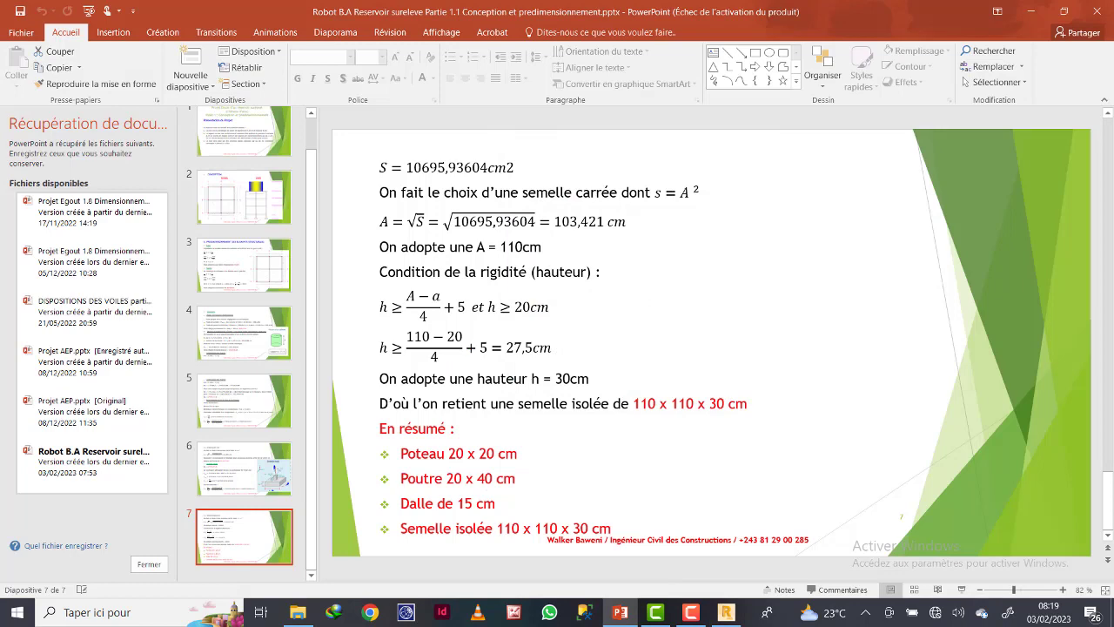
{"action": "left_click", "coordinate": [725, 612]}
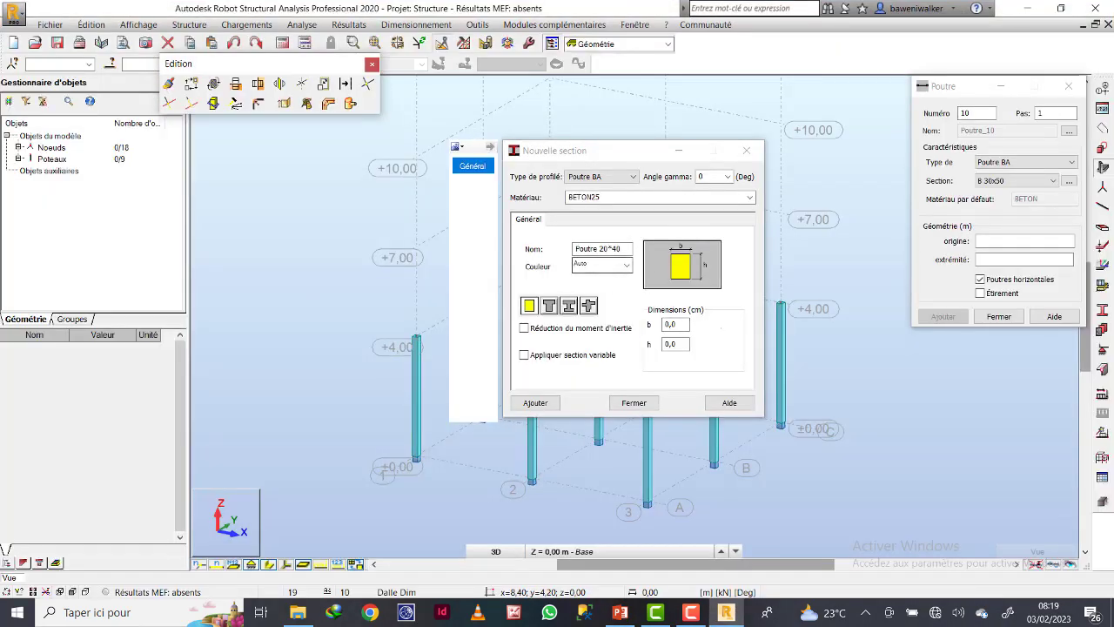
{"action": "left_click_drag", "start_coordinate": [685, 326], "coordinate": [630, 338]}
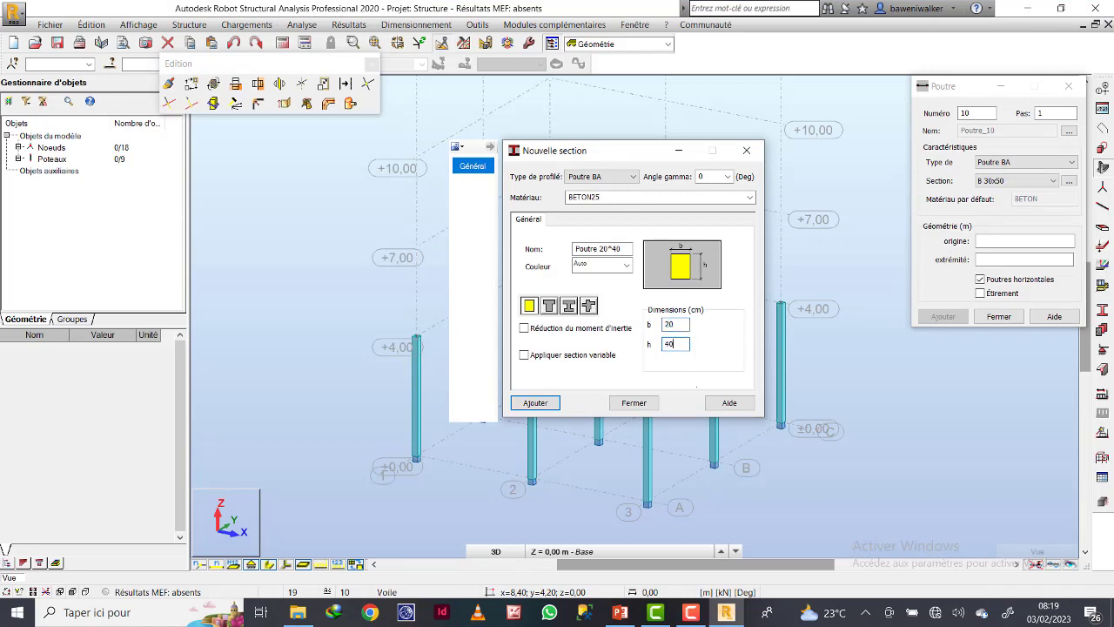
{"action": "key", "text": "Return"}
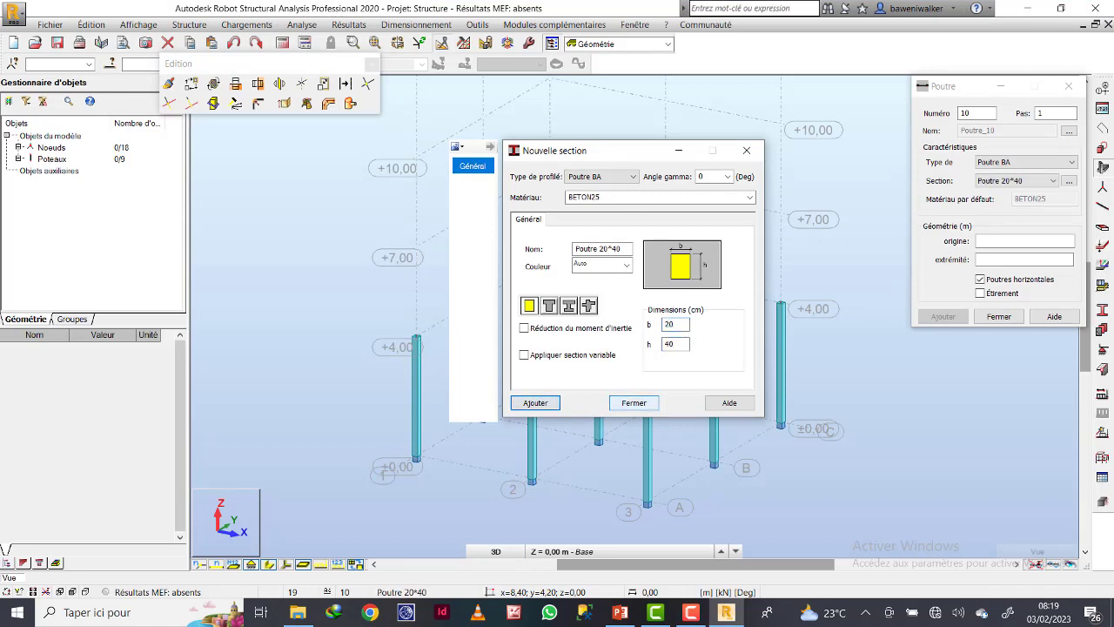
{"action": "left_click", "coordinate": [633, 402]}
{"action": "left_click", "coordinate": [1023, 181]}
{"action": "left_click", "coordinate": [1022, 203]}
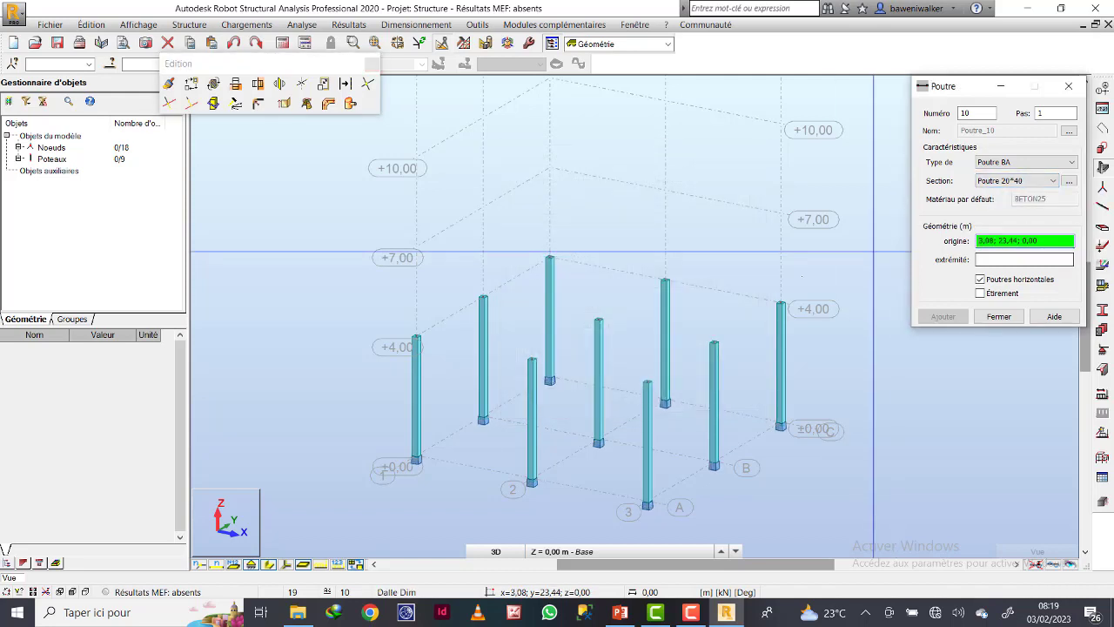
Place Poutre 20*40 beams between the column tops at level +4,00, along axis 1 from A to C and along axis C from 1 to 3
{"action": "left_click", "coordinate": [416, 336]}
{"action": "left_click", "coordinate": [483, 296]}
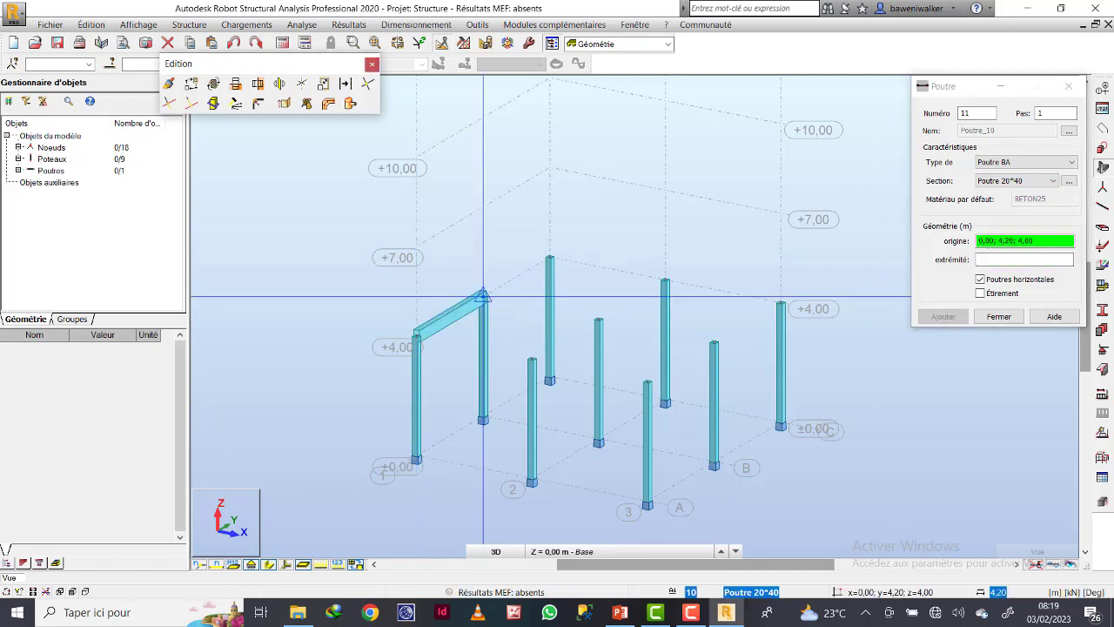
{"action": "left_click", "coordinate": [549, 257]}
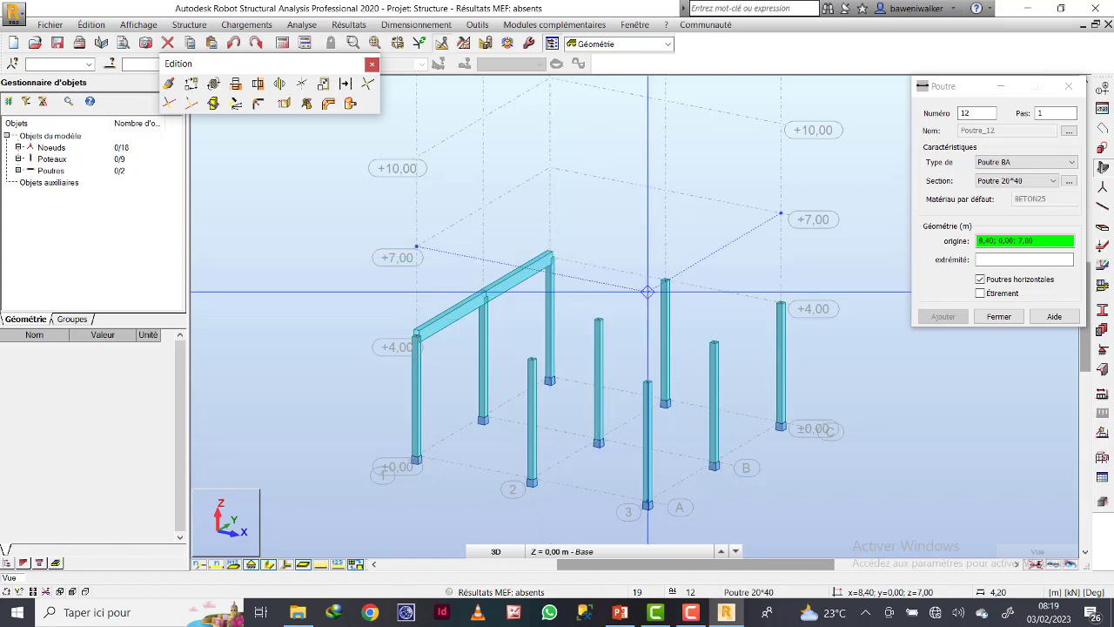
{"action": "left_click", "coordinate": [550, 257]}
{"action": "left_click", "coordinate": [664, 280]}
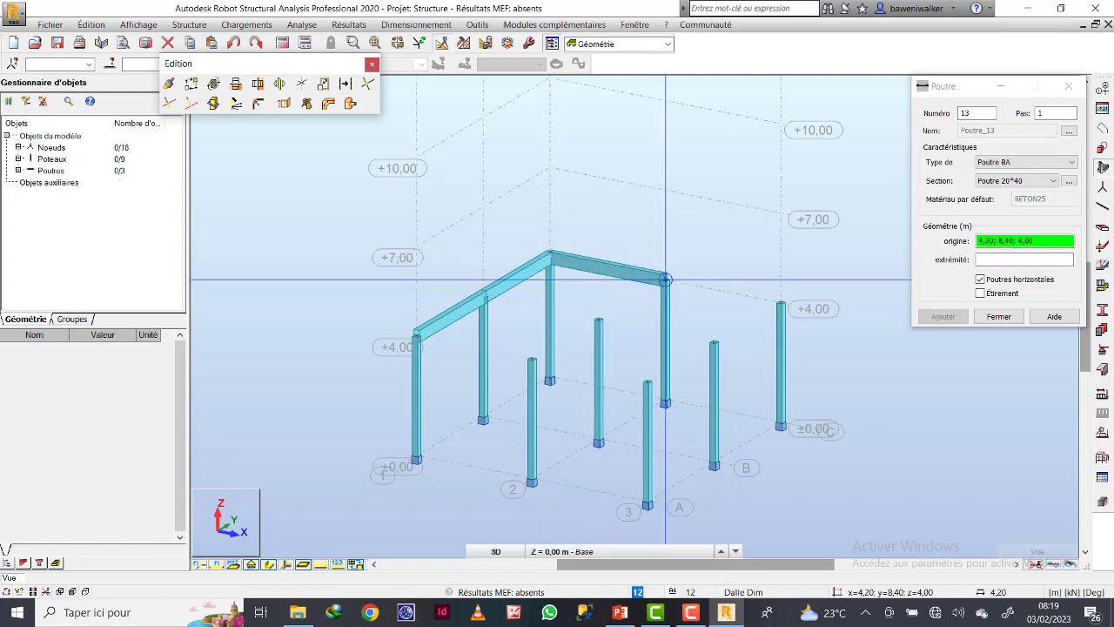
{"action": "left_click", "coordinate": [781, 302]}
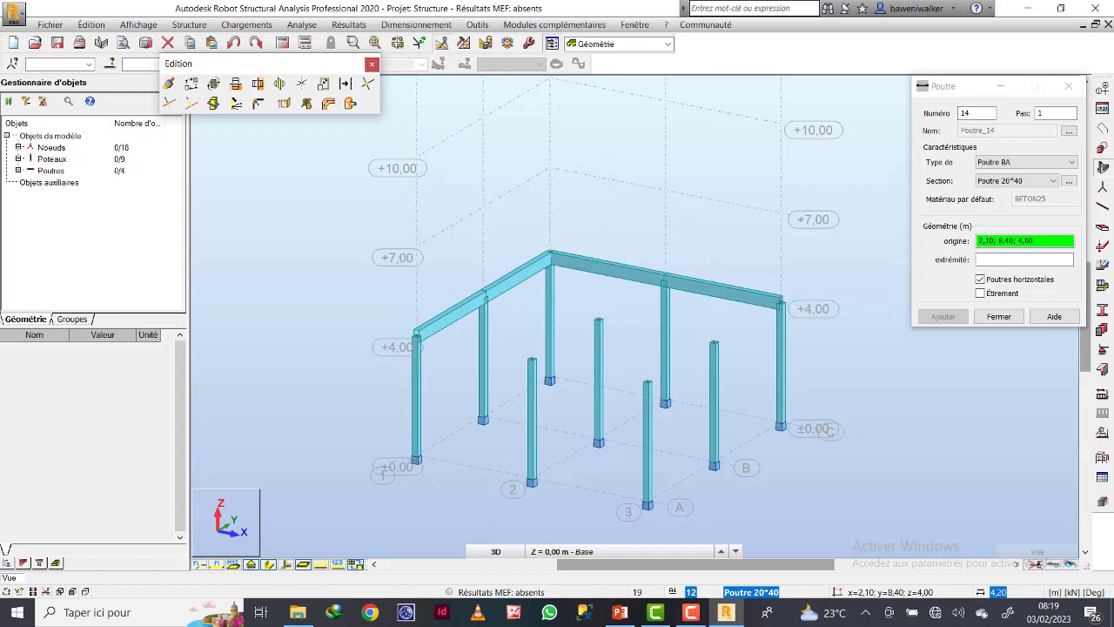
Copy the two axis 1 beams at level +4,00 by 4,20 m steps in X onto axes 2 and 3
{"action": "left_click", "coordinate": [998, 316]}
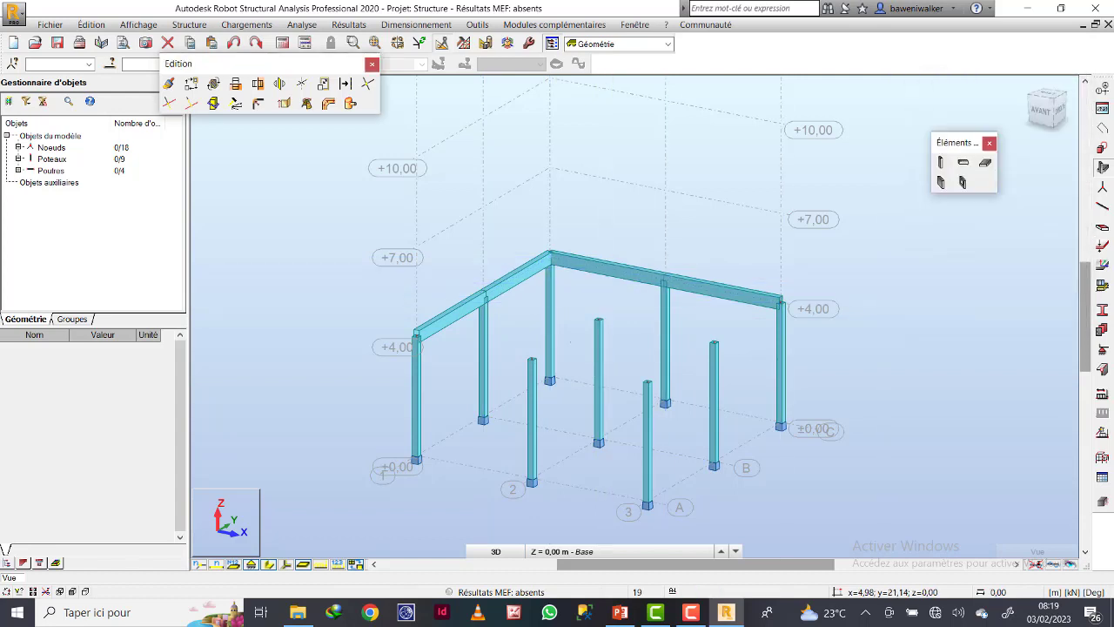
{"action": "left_click", "coordinate": [448, 313]}
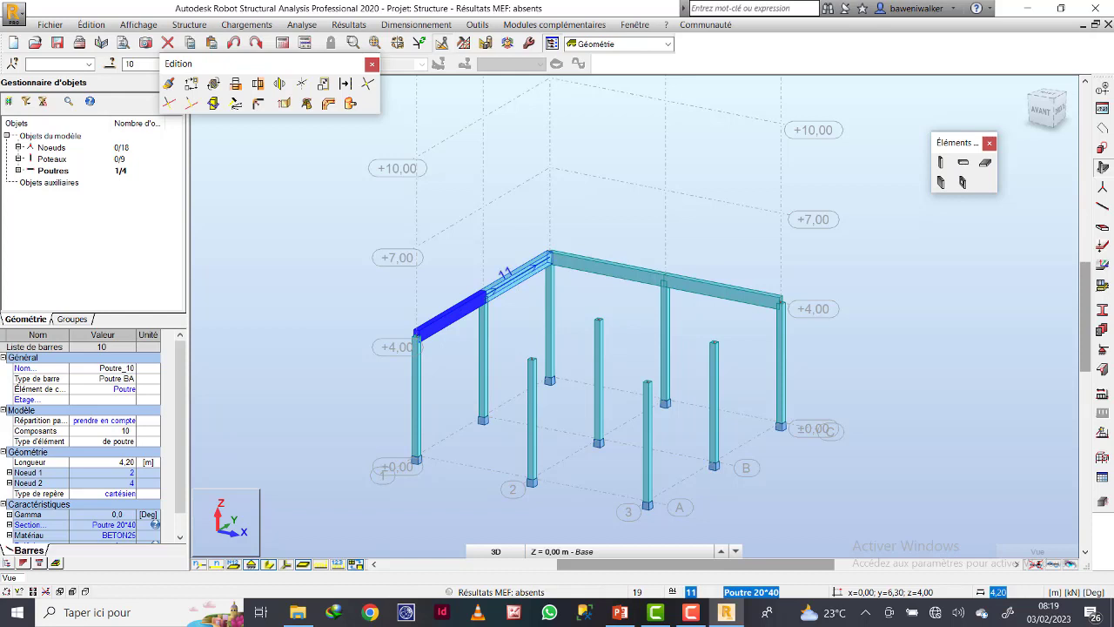
{"action": "left_click", "coordinate": [515, 277], "text": "ctrl"}
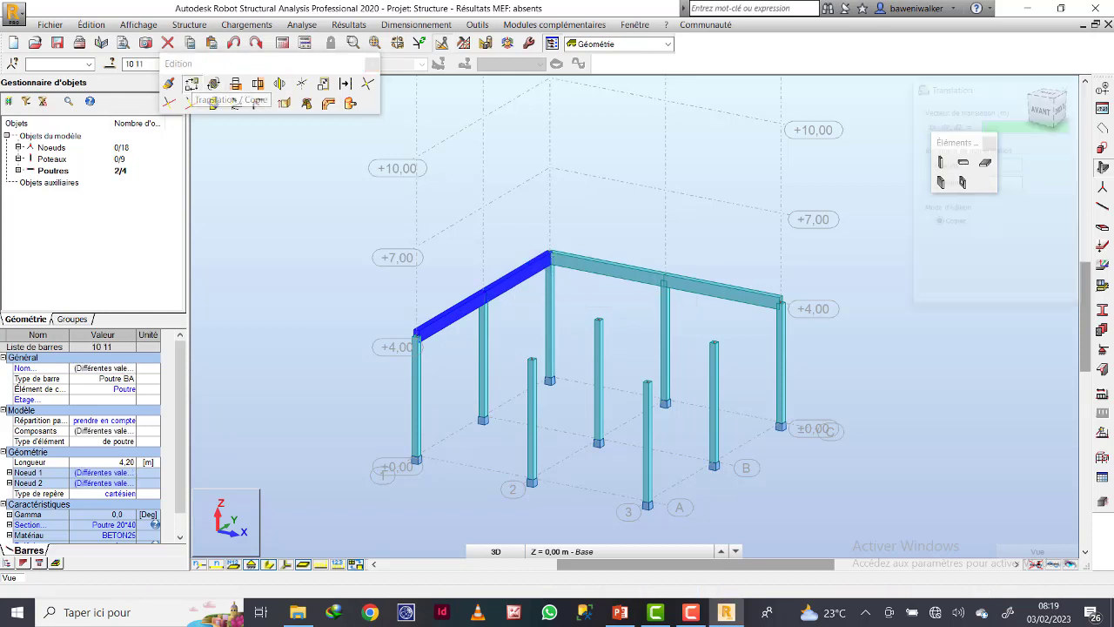
{"action": "left_click", "coordinate": [191, 83]}
{"action": "left_click", "coordinate": [550, 257]}
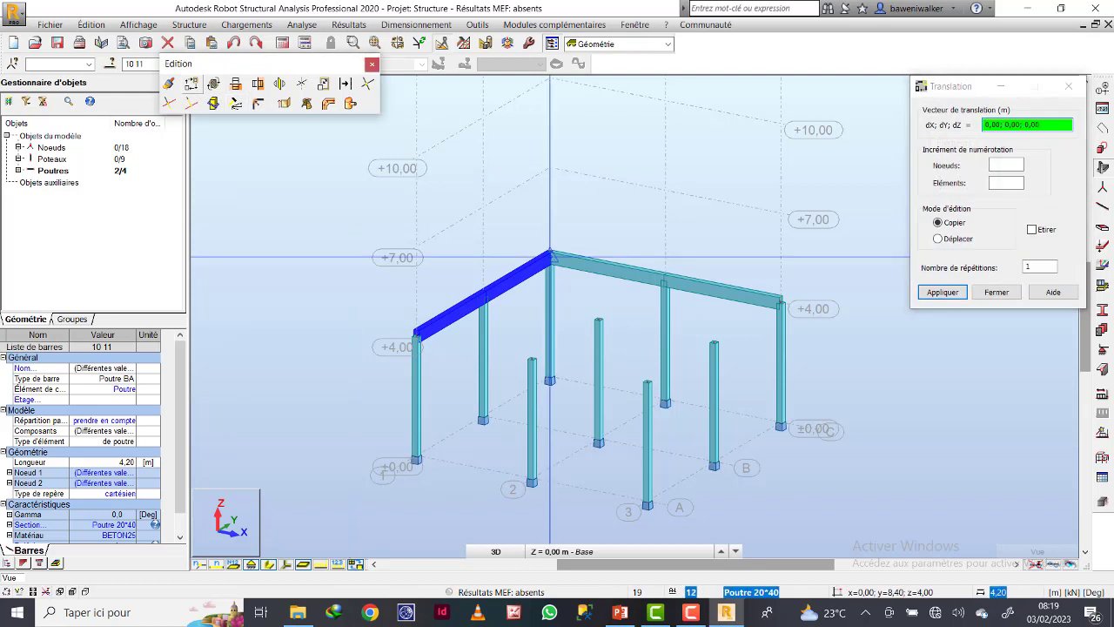
{"action": "left_click", "coordinate": [665, 280]}
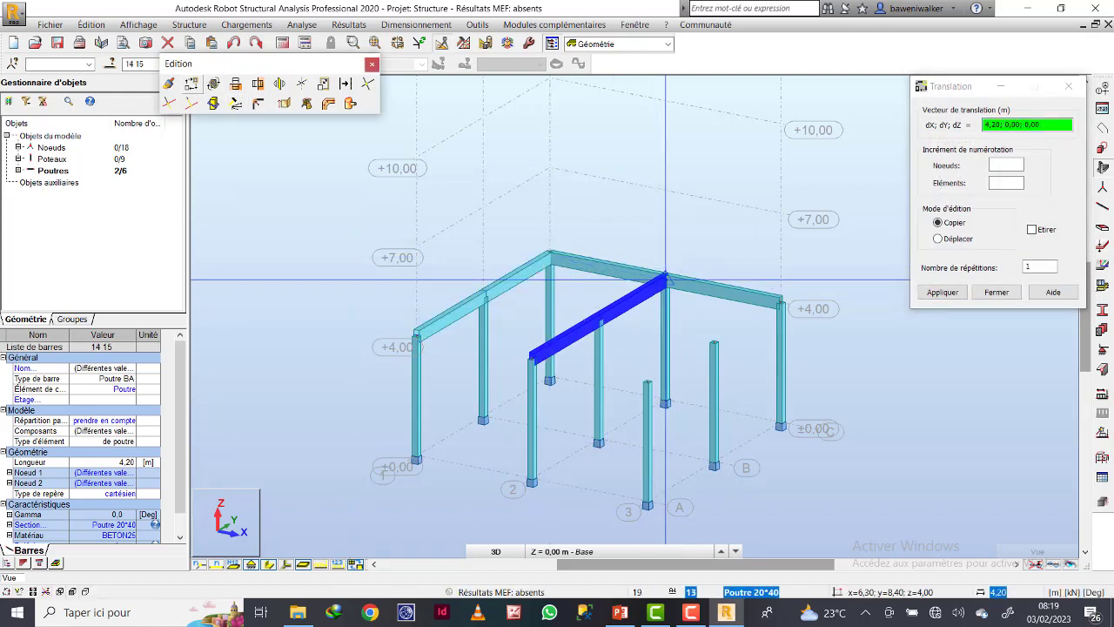
{"action": "left_click", "coordinate": [779, 302]}
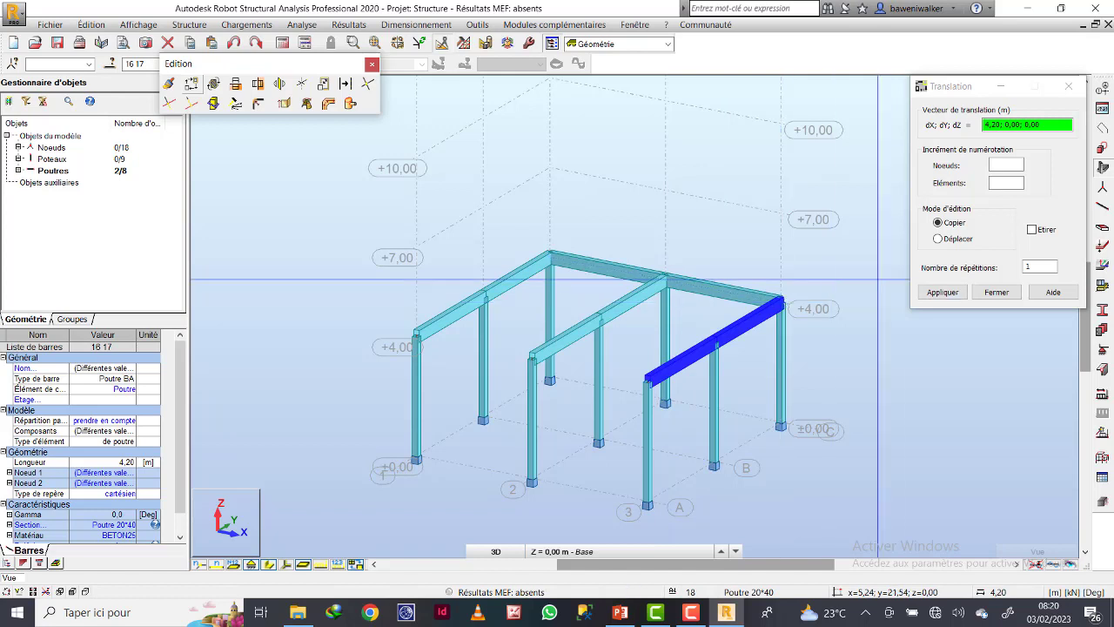
{"action": "left_click", "coordinate": [997, 292]}
{"action": "key", "text": "Escape"}
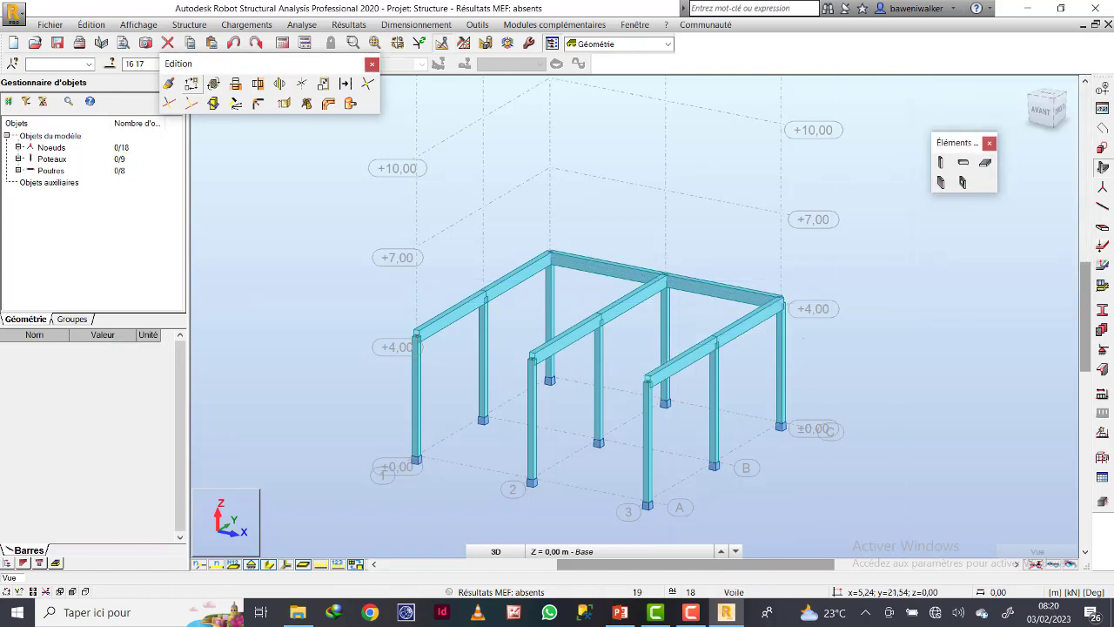
Copy the two axis C beams at level +4,00 by 4,20 m steps in negative Y onto axes B and A
{"action": "left_click", "coordinate": [722, 289]}
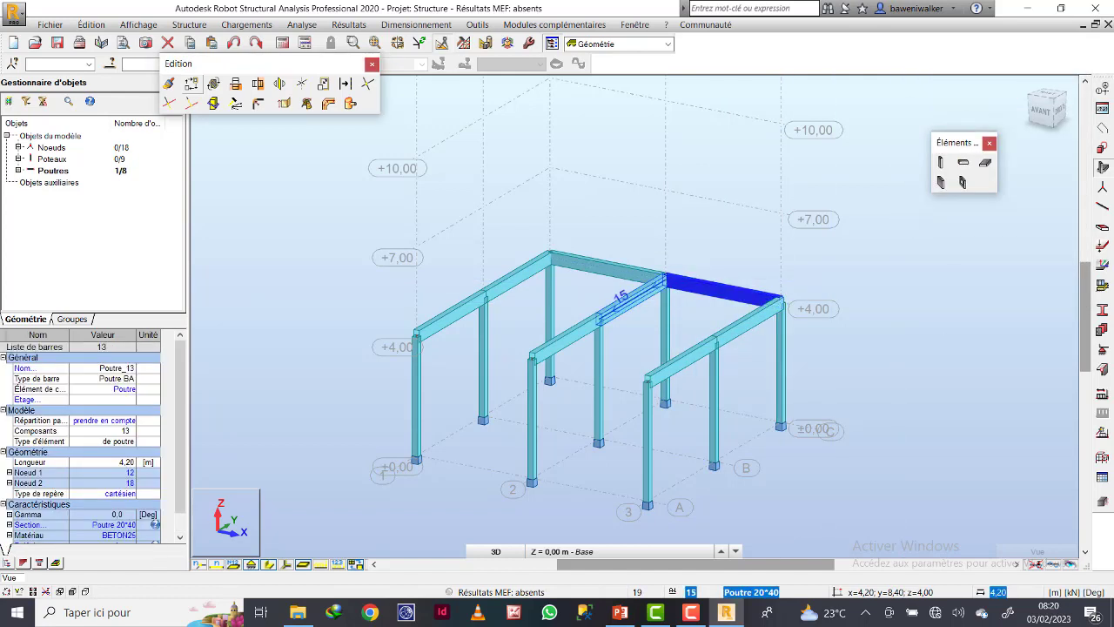
{"action": "left_click", "coordinate": [605, 274]}
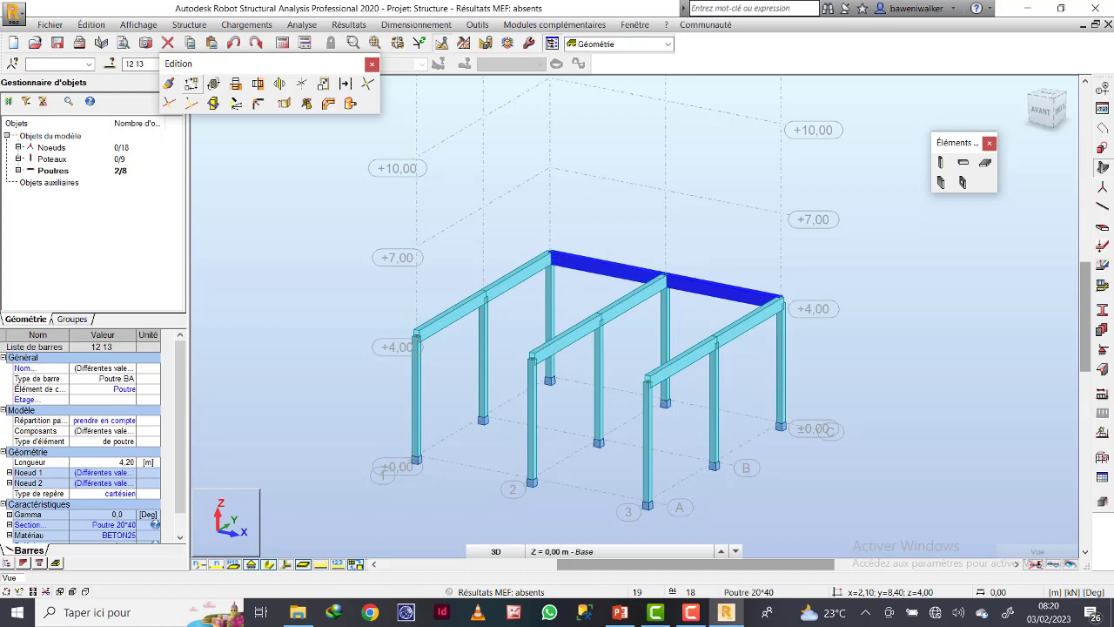
{"action": "left_click", "coordinate": [191, 83]}
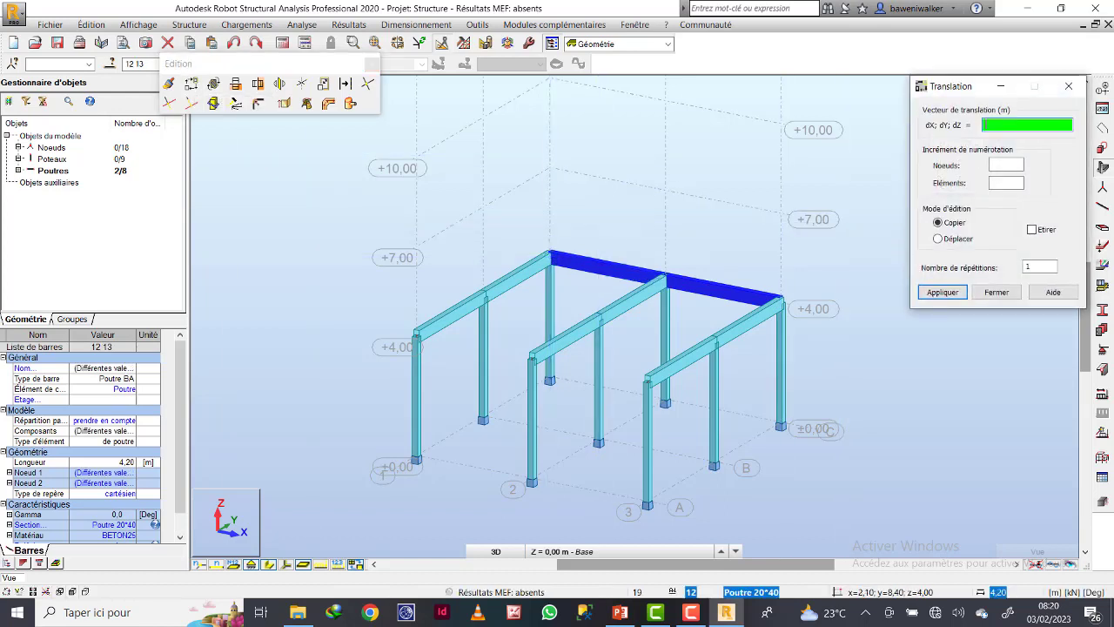
{"action": "left_click", "coordinate": [550, 253]}
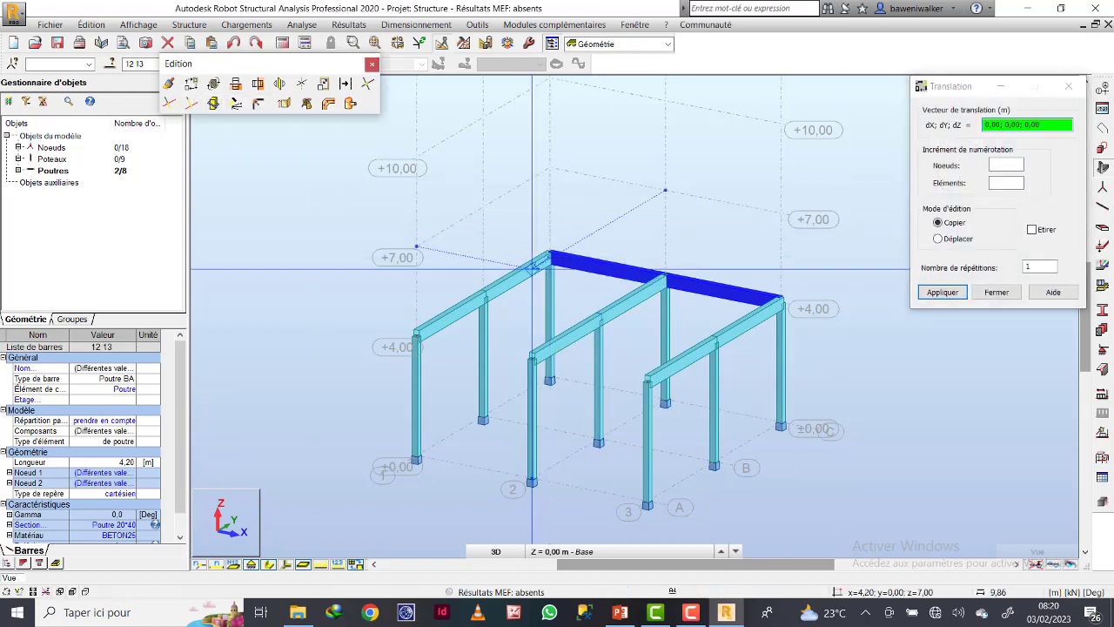
{"action": "left_click", "coordinate": [483, 297]}
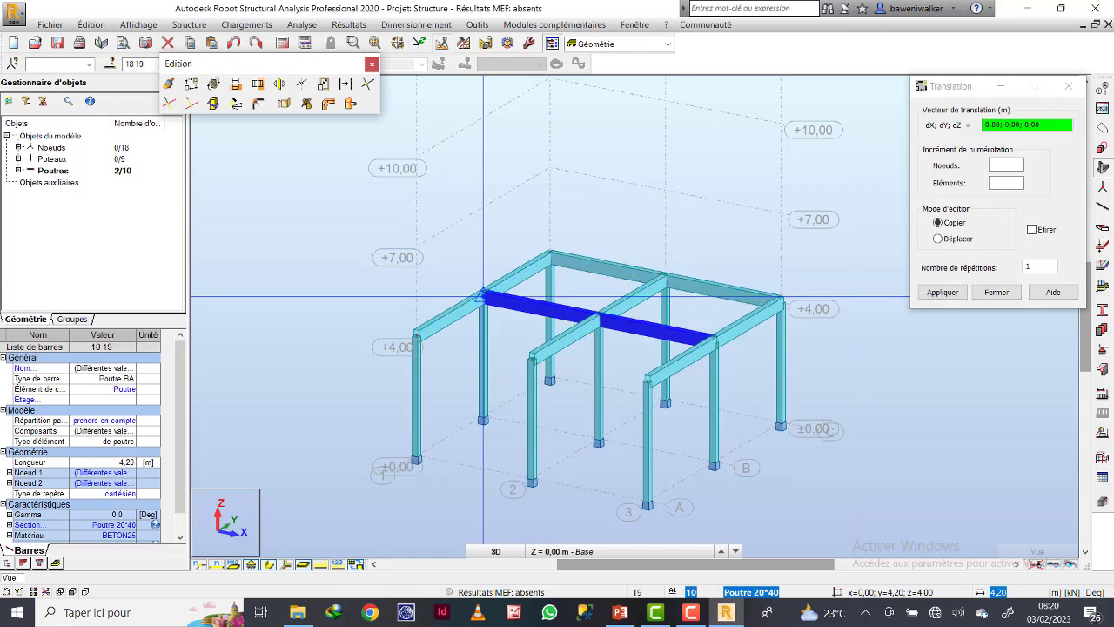
{"action": "left_click", "coordinate": [416, 336]}
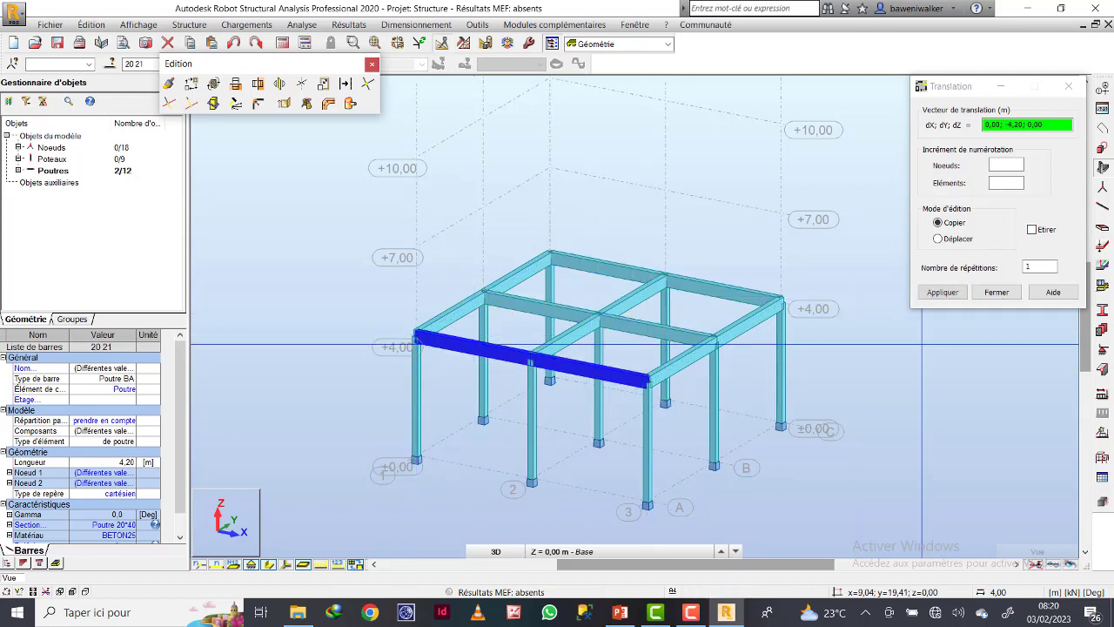
{"action": "left_click", "coordinate": [996, 291]}
{"action": "key", "text": "Escape"}
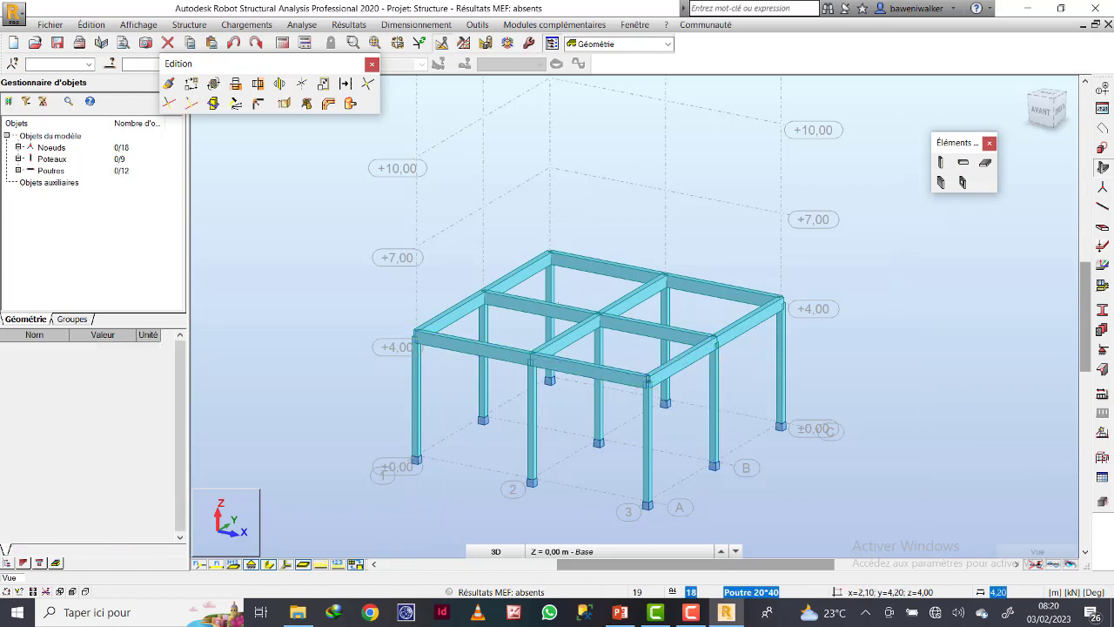
Select all bars with the Poutre 20*40 section and copy them 4,00 m down to level ±0,00
{"action": "left_click", "coordinate": [448, 315]}
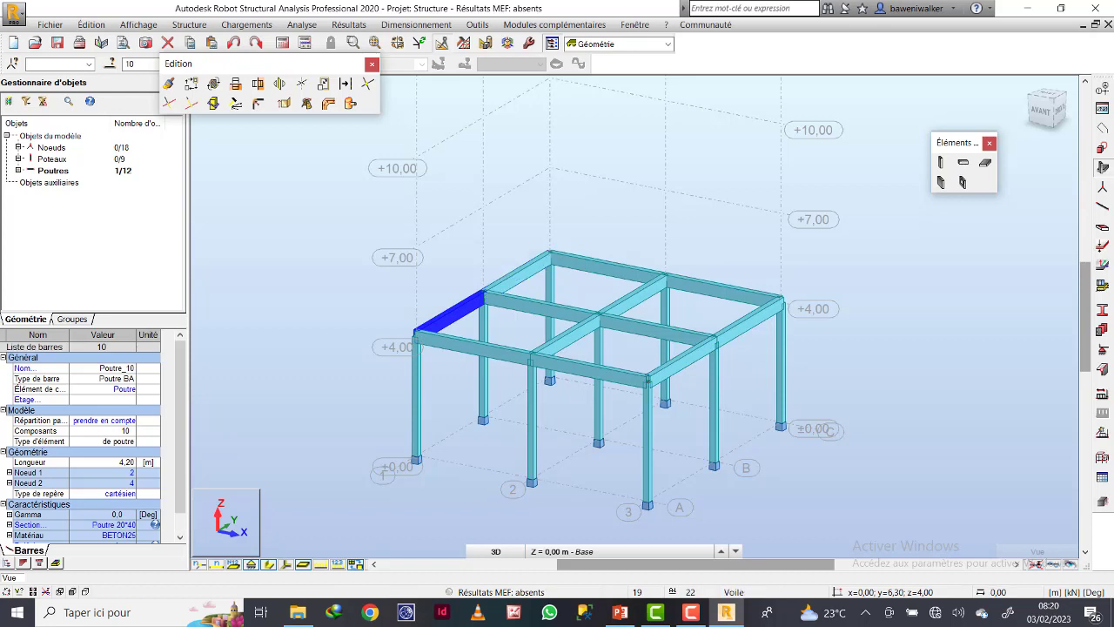
{"action": "key", "text": "Escape"}
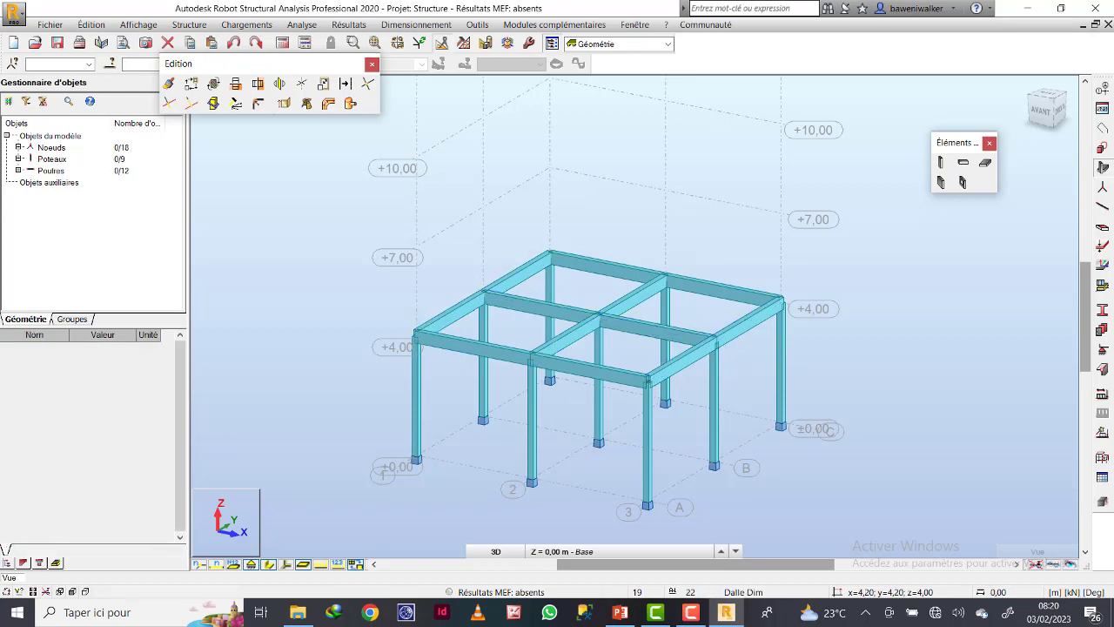
{"action": "left_click", "coordinate": [372, 65]}
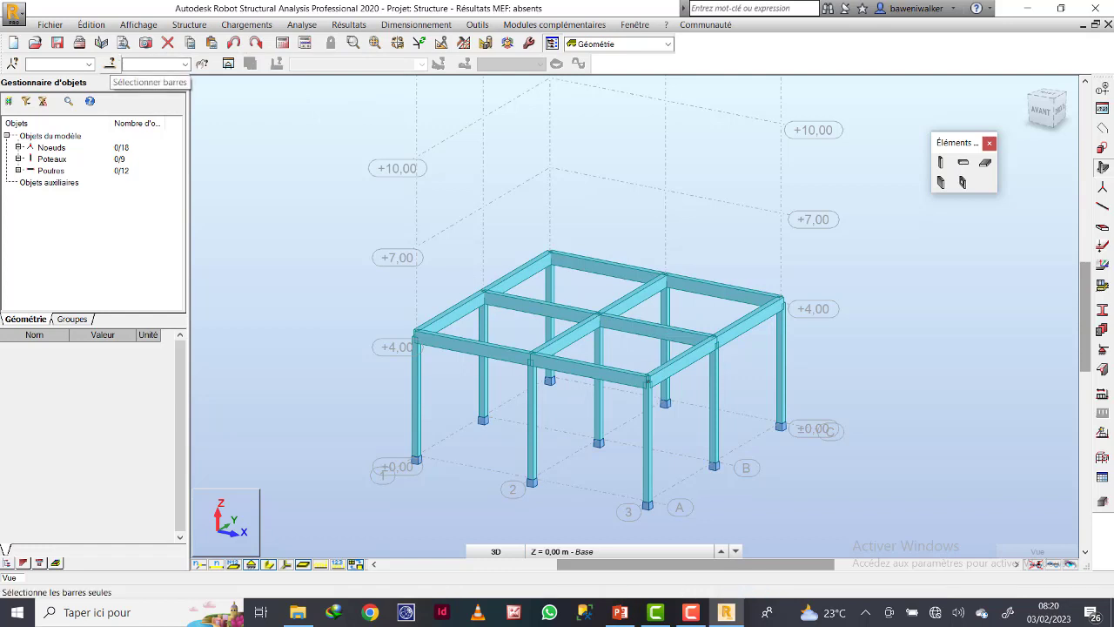
{"action": "left_click", "coordinate": [109, 63]}
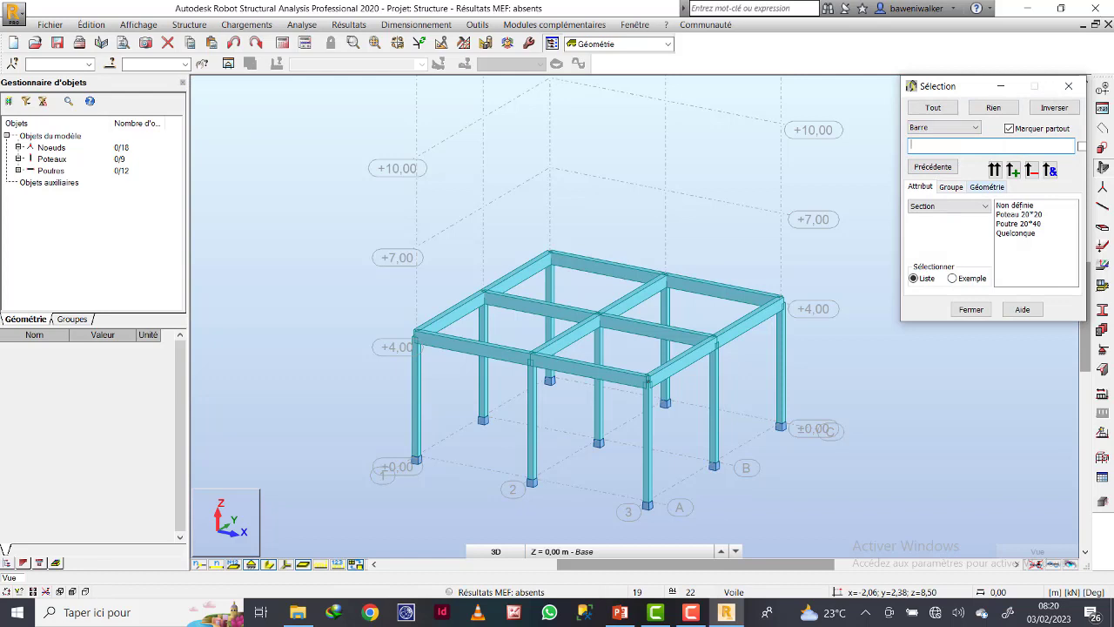
{"action": "left_click", "coordinate": [1018, 223]}
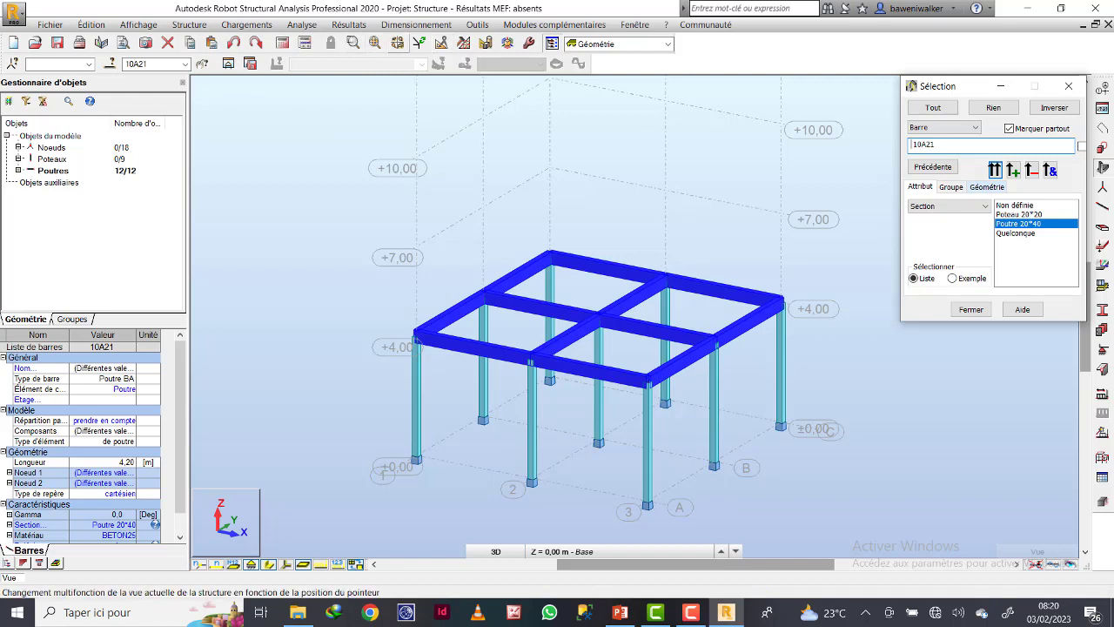
{"action": "left_click", "coordinate": [440, 44]}
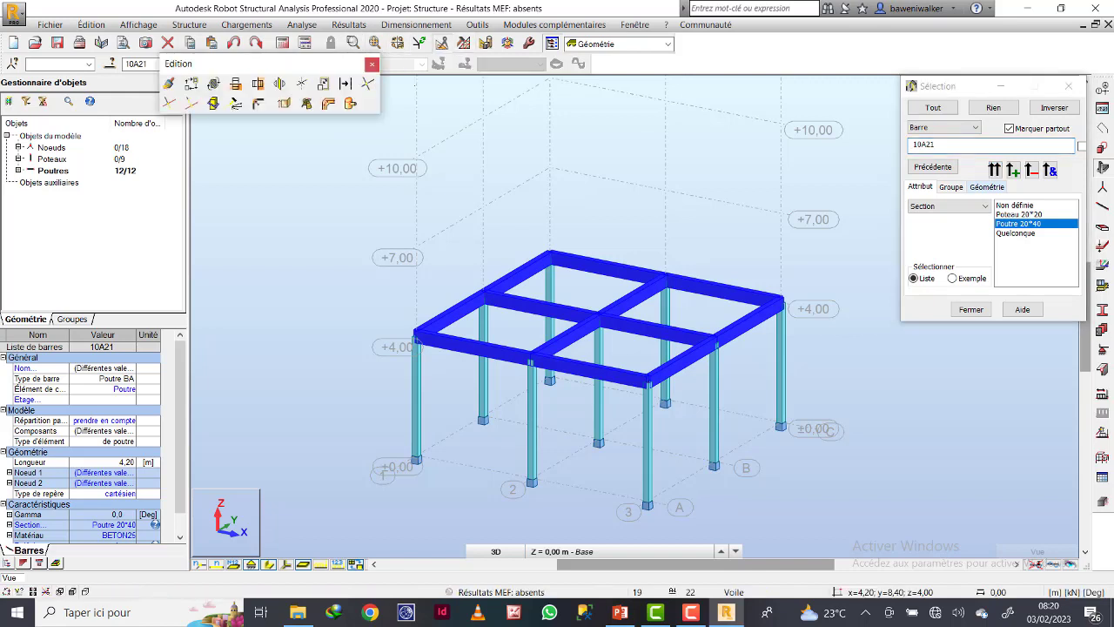
{"action": "left_click", "coordinate": [235, 102]}
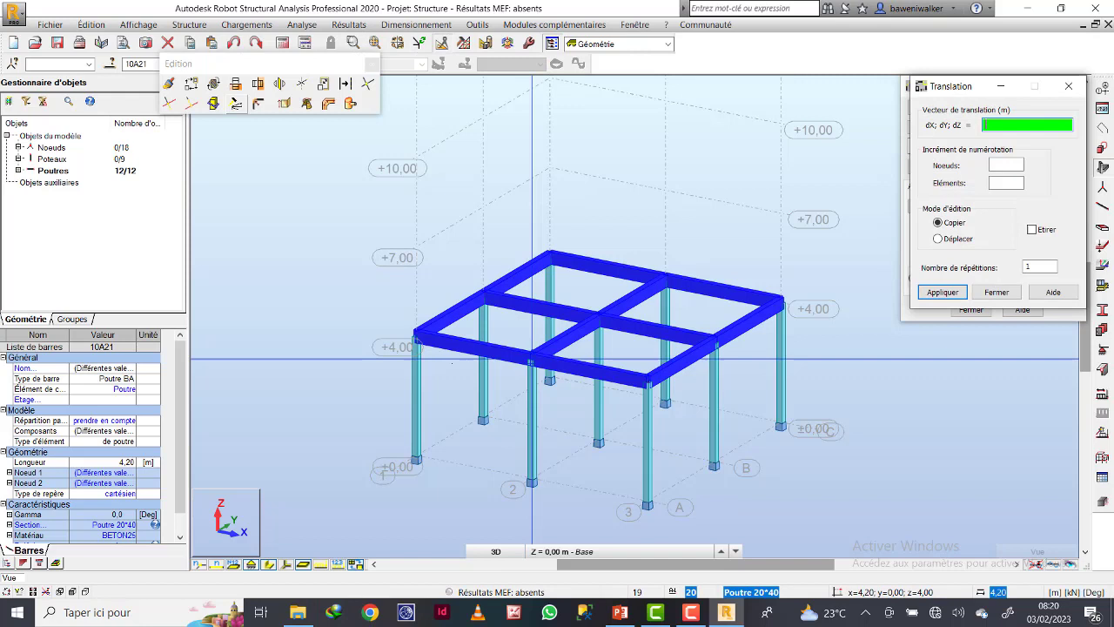
{"action": "left_click", "coordinate": [416, 335]}
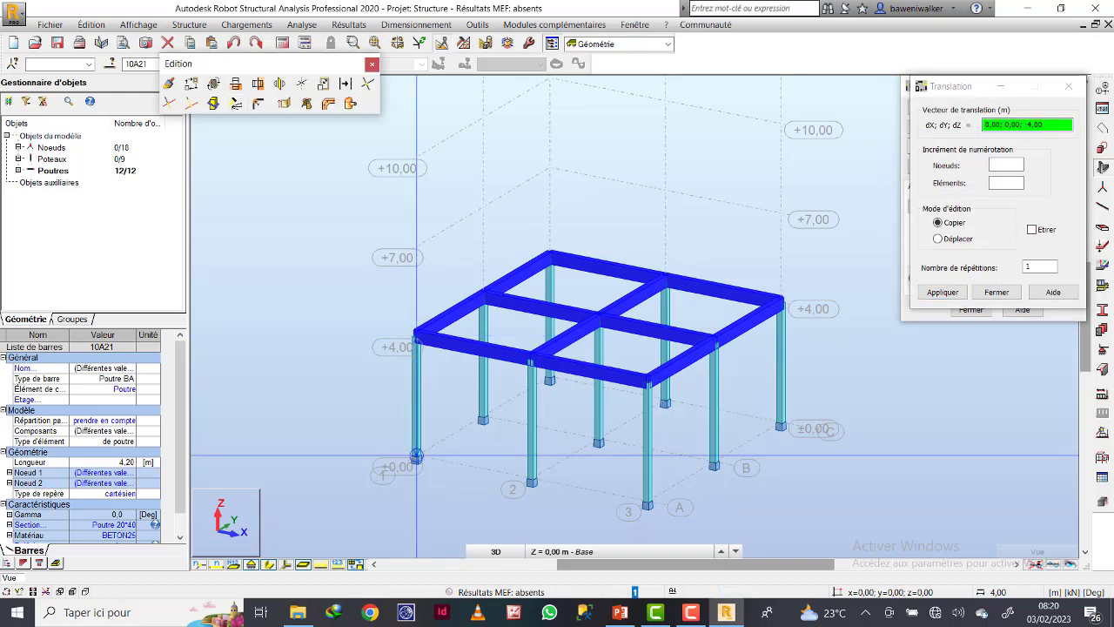
{"action": "left_click", "coordinate": [416, 454]}
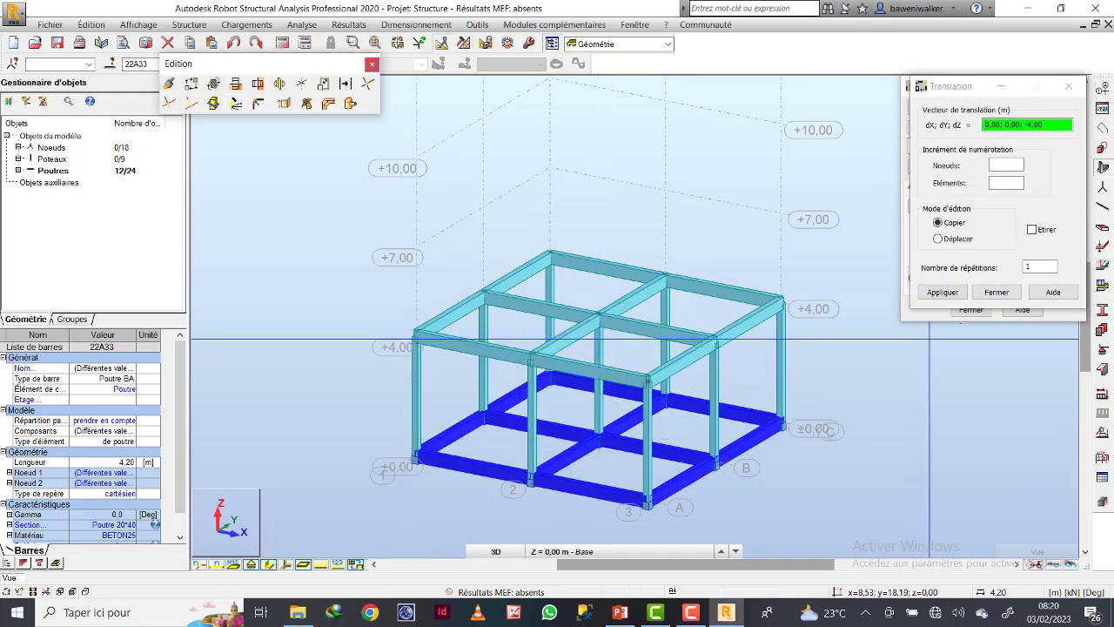
{"action": "left_click", "coordinate": [996, 291]}
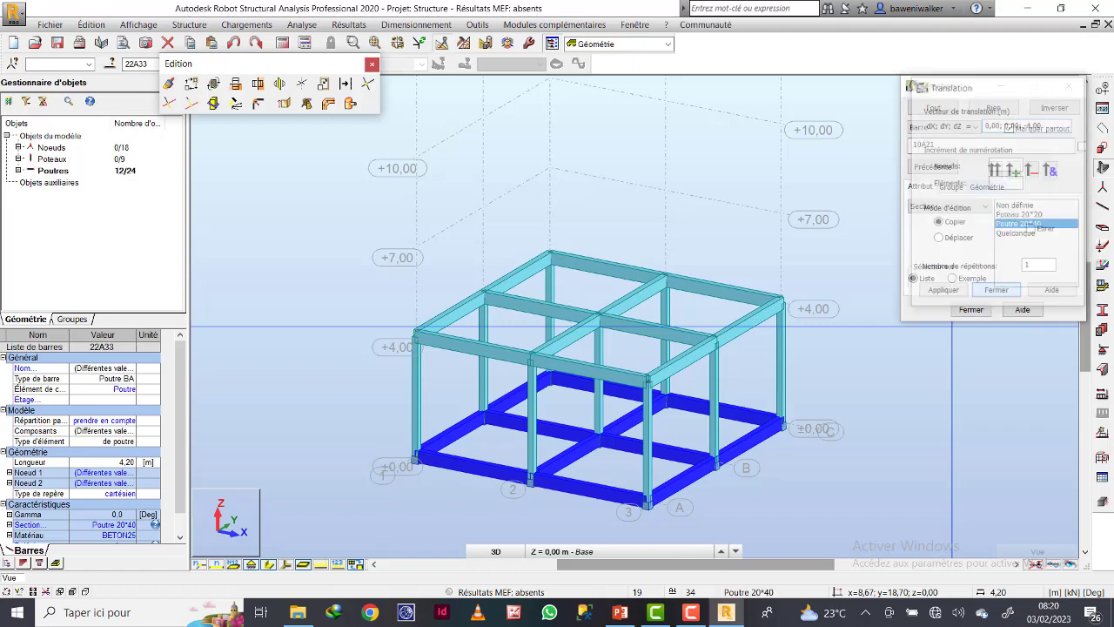
{"action": "left_click", "coordinate": [970, 310]}
{"action": "left_click", "coordinate": [732, 484]}
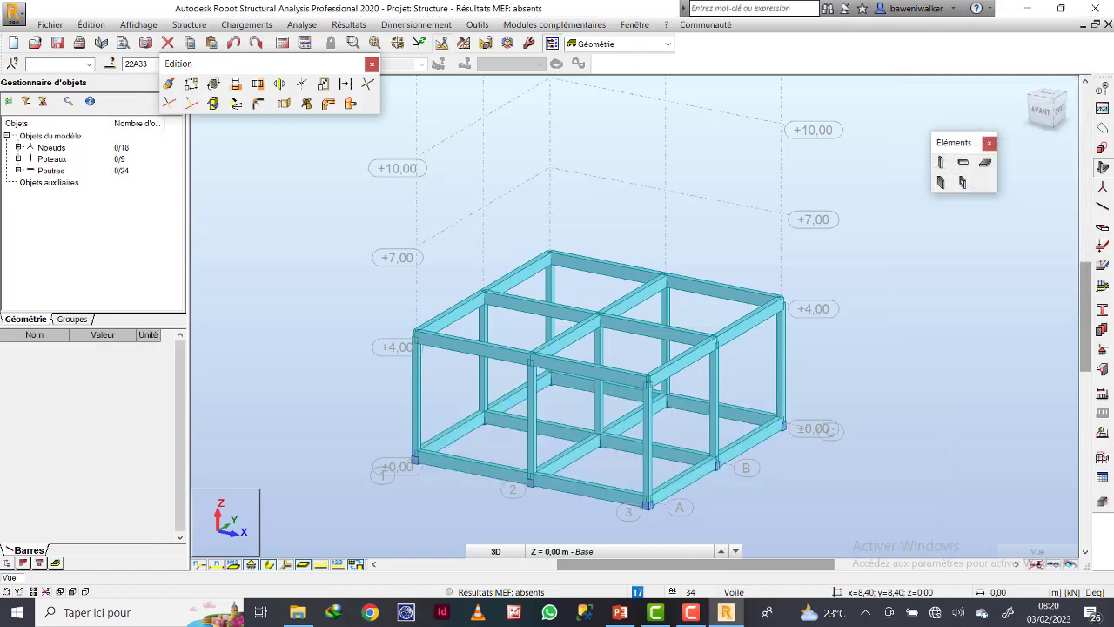
Examine the beam grids at levels ±0,00 and +4,00, the columns between them and the levels above
{"action": "scroll", "coordinate": [713, 475], "scroll_direction": "up", "scroll_amount": 3}
{"action": "scroll", "coordinate": [686, 416], "scroll_direction": "down", "scroll_amount": 4}
{"action": "scroll", "coordinate": [615, 410], "scroll_direction": "up", "scroll_amount": 2}
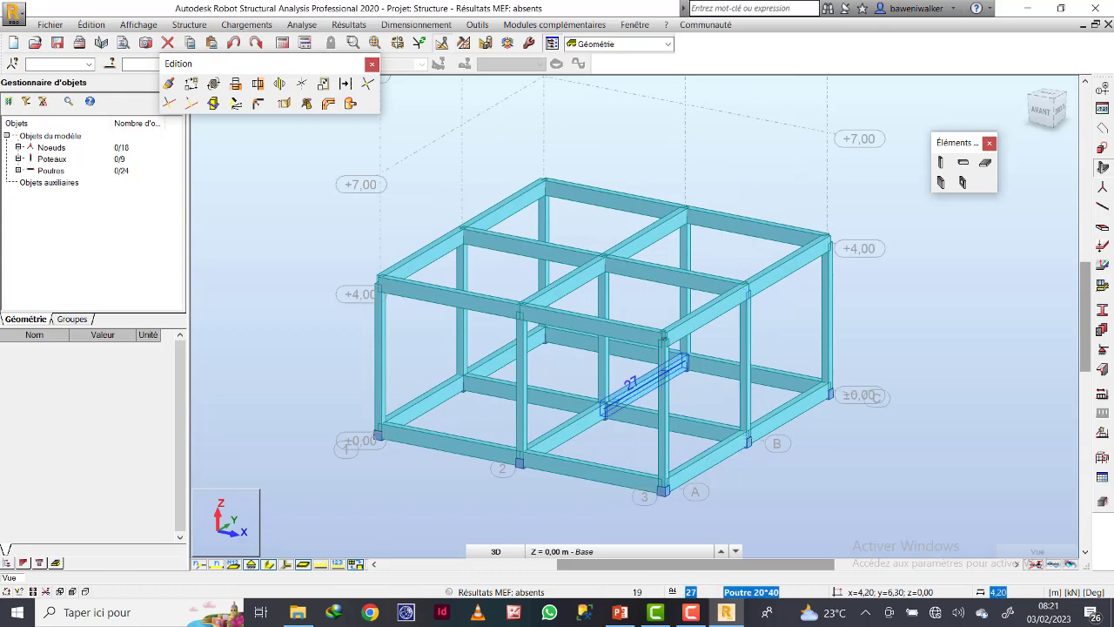
{"action": "scroll", "coordinate": [644, 400], "scroll_direction": "down", "scroll_amount": 2}
{"action": "scroll", "coordinate": [727, 491], "scroll_direction": "down", "scroll_amount": 1}
{"action": "scroll", "coordinate": [726, 492], "scroll_direction": "up", "scroll_amount": 4}
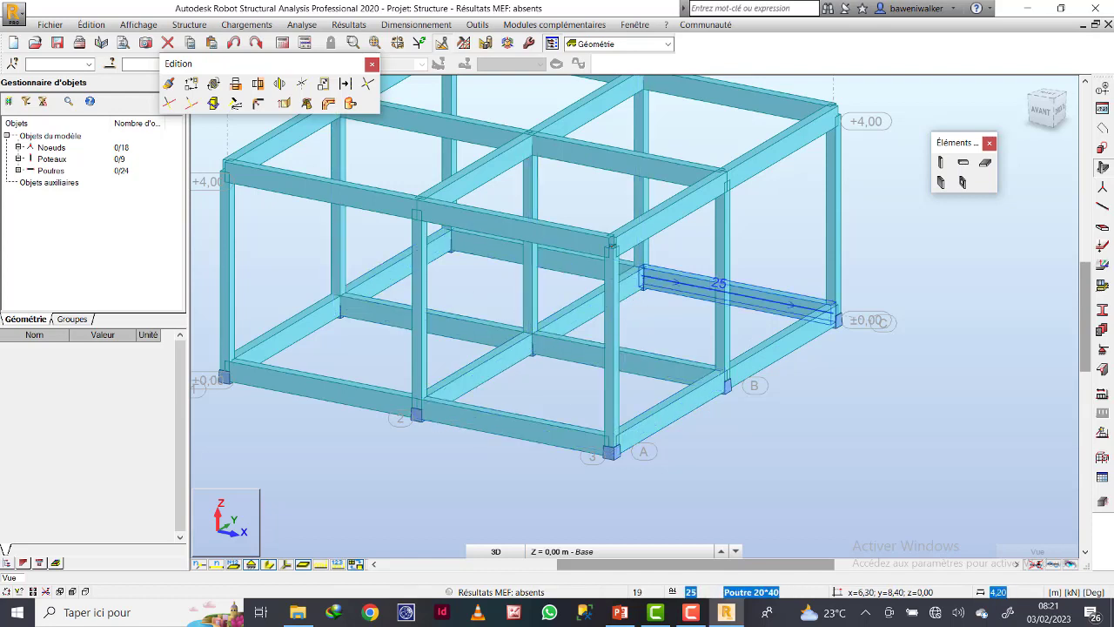
{"action": "scroll", "coordinate": [666, 305], "scroll_direction": "down", "scroll_amount": 2}
{"action": "scroll", "coordinate": [644, 374], "scroll_direction": "down", "scroll_amount": 2}
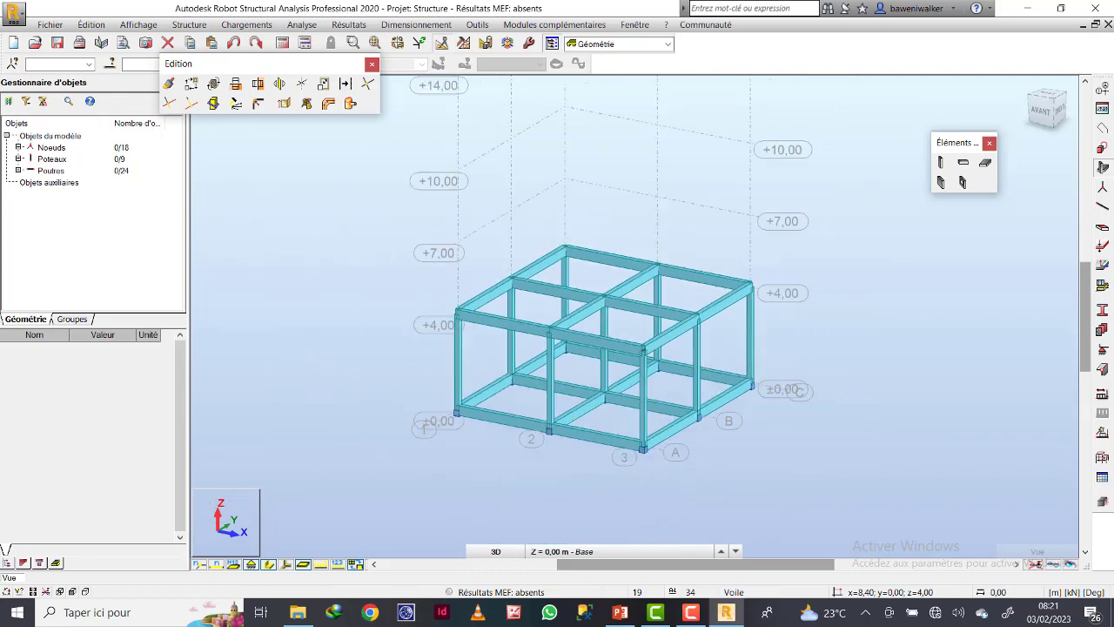
{"action": "scroll", "coordinate": [633, 407], "scroll_direction": "up", "scroll_amount": 2}
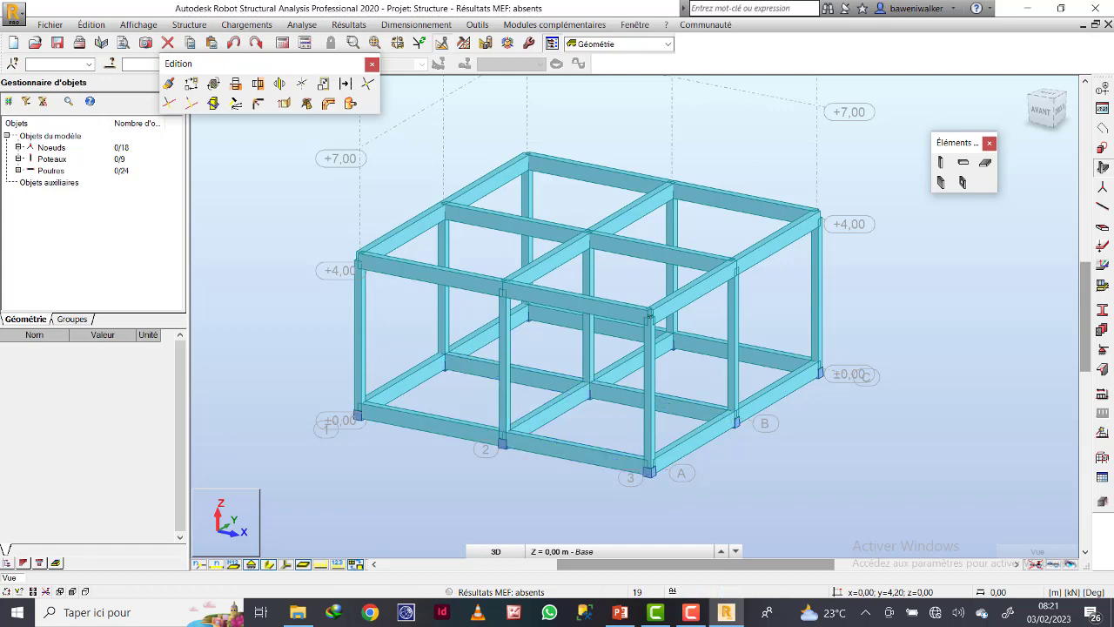
{"action": "middle_click_drag", "start_coordinate": [588, 324], "coordinate": [595, 371]}
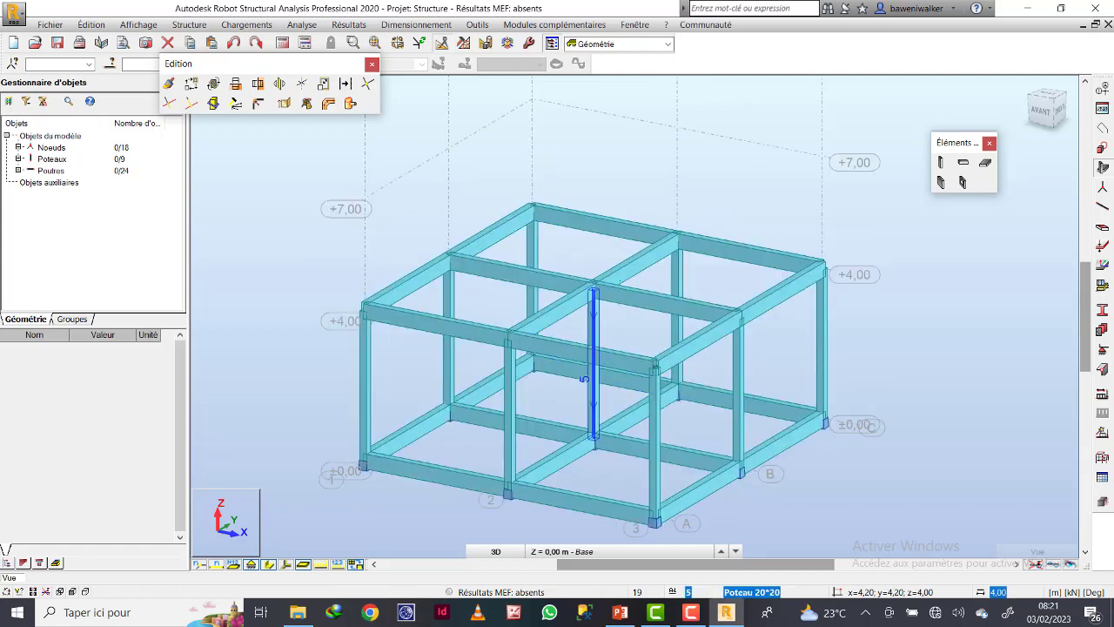
{"action": "scroll", "coordinate": [626, 264], "scroll_direction": "down", "scroll_amount": 1}
{"action": "middle_click_drag", "start_coordinate": [625, 230], "coordinate": [624, 284]}
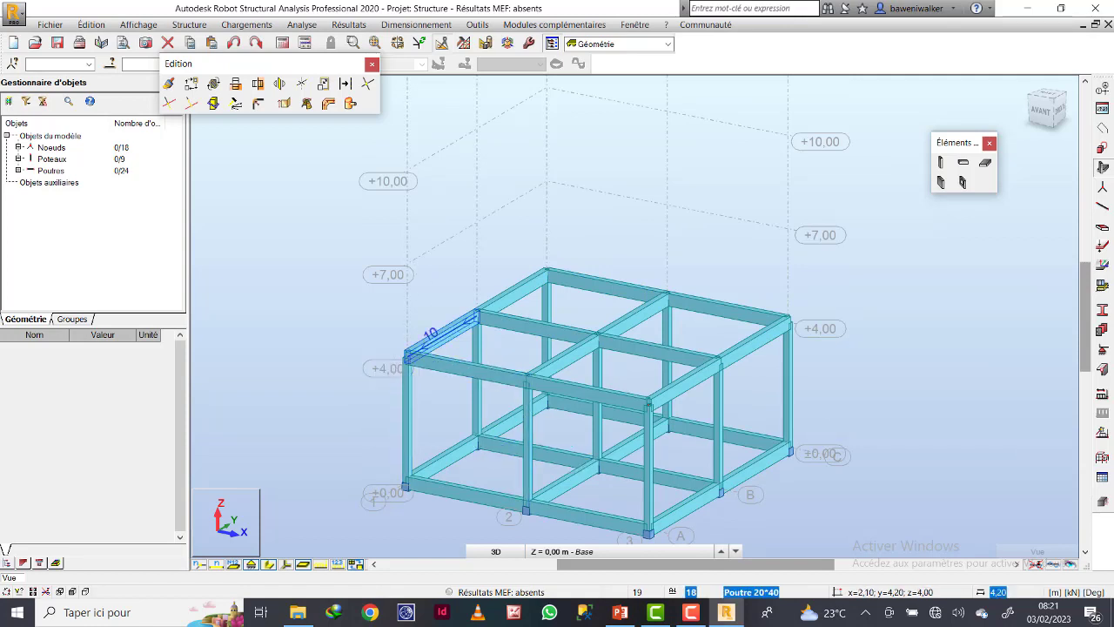
{"action": "scroll", "coordinate": [555, 402], "scroll_direction": "down", "scroll_amount": 3}
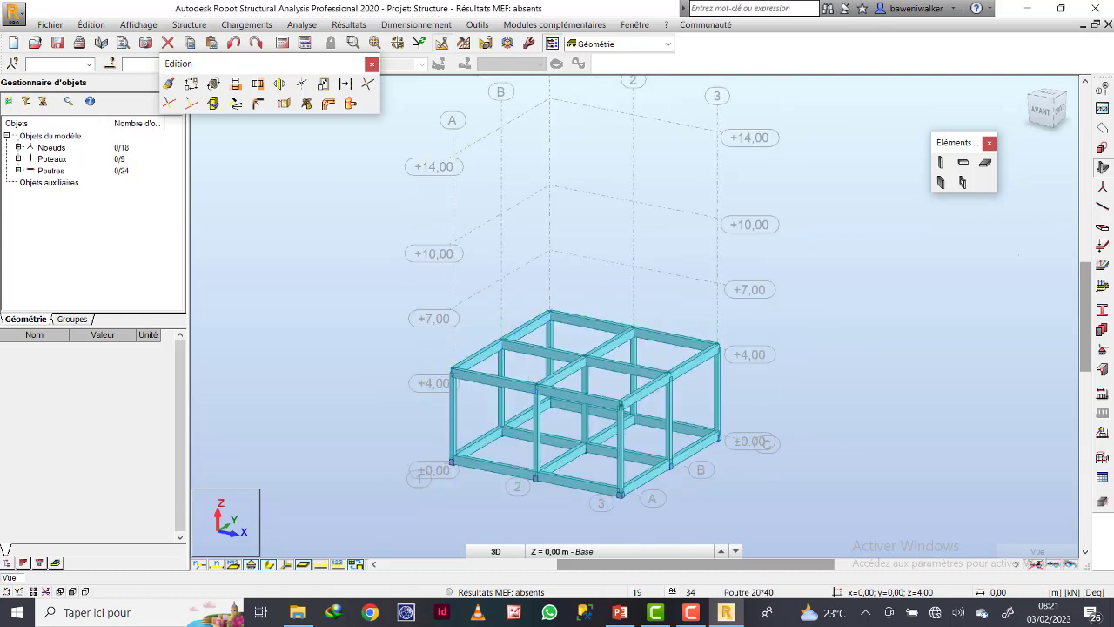
Add a 3,00 m high Poteau 20*20 column upward from level +4,00 at the intersection of axes A and 1
{"action": "left_click", "coordinate": [940, 162]}
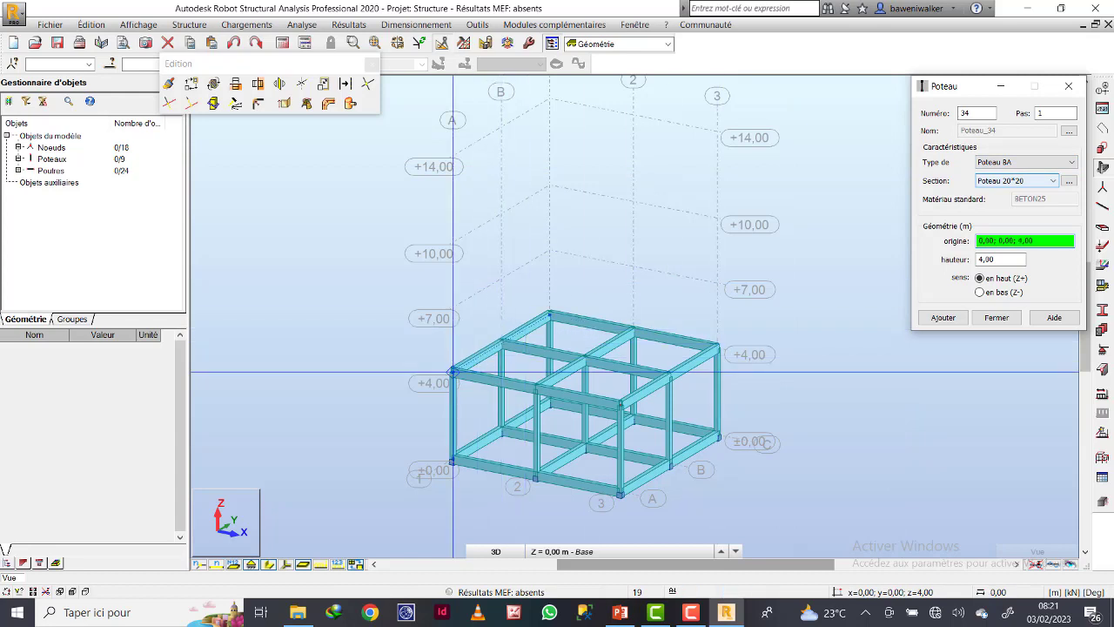
{"action": "left_click", "coordinate": [820, 320]}
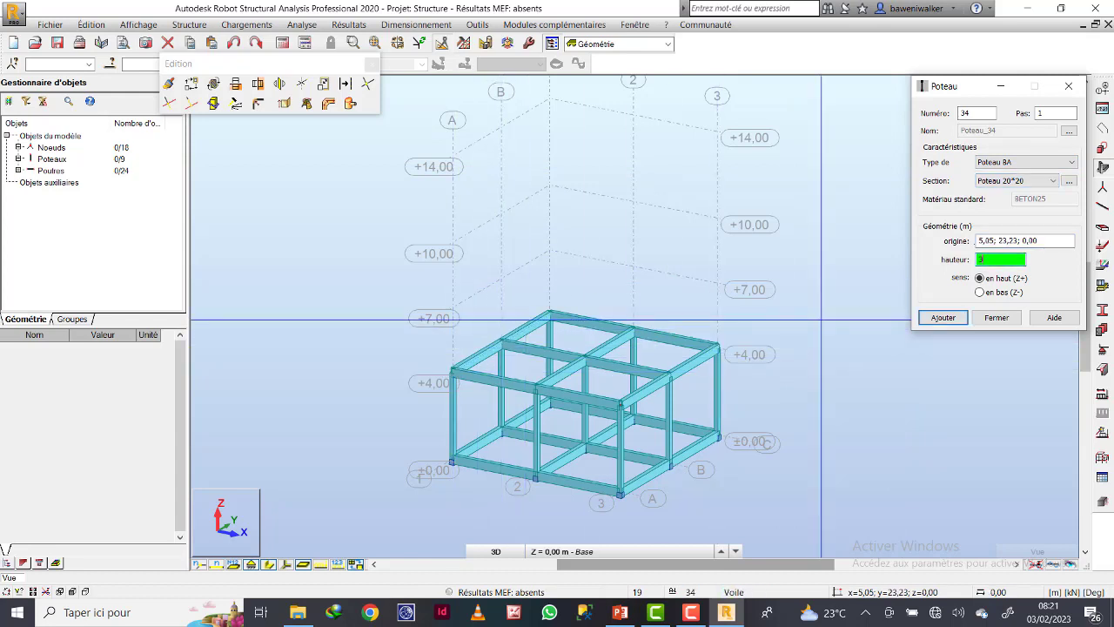
{"action": "left_click", "coordinate": [1019, 243]}
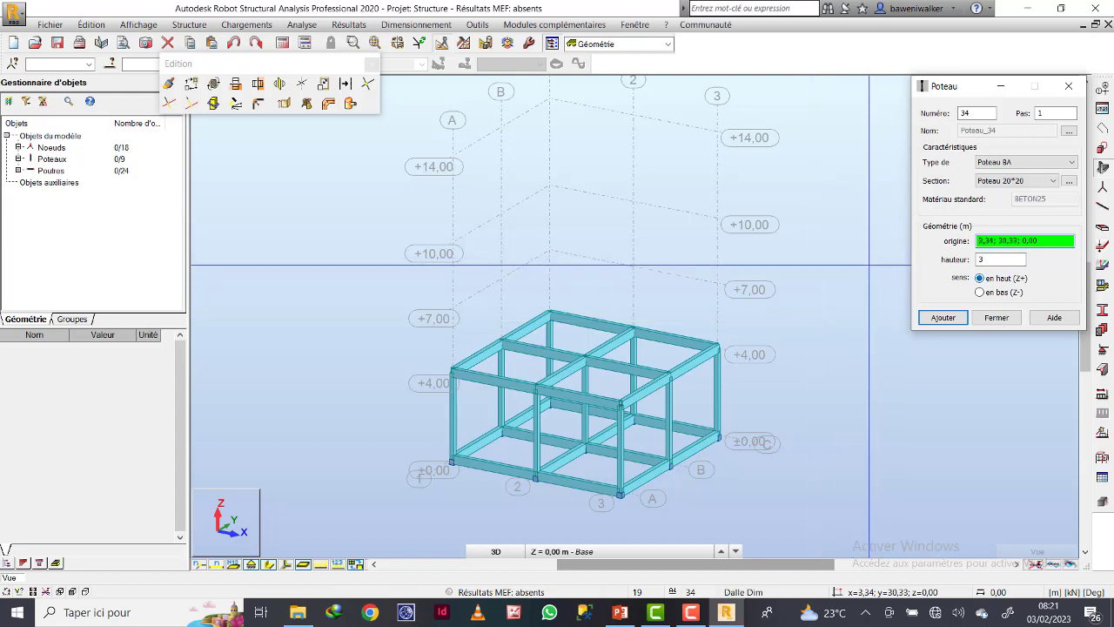
{"action": "left_click", "coordinate": [453, 373]}
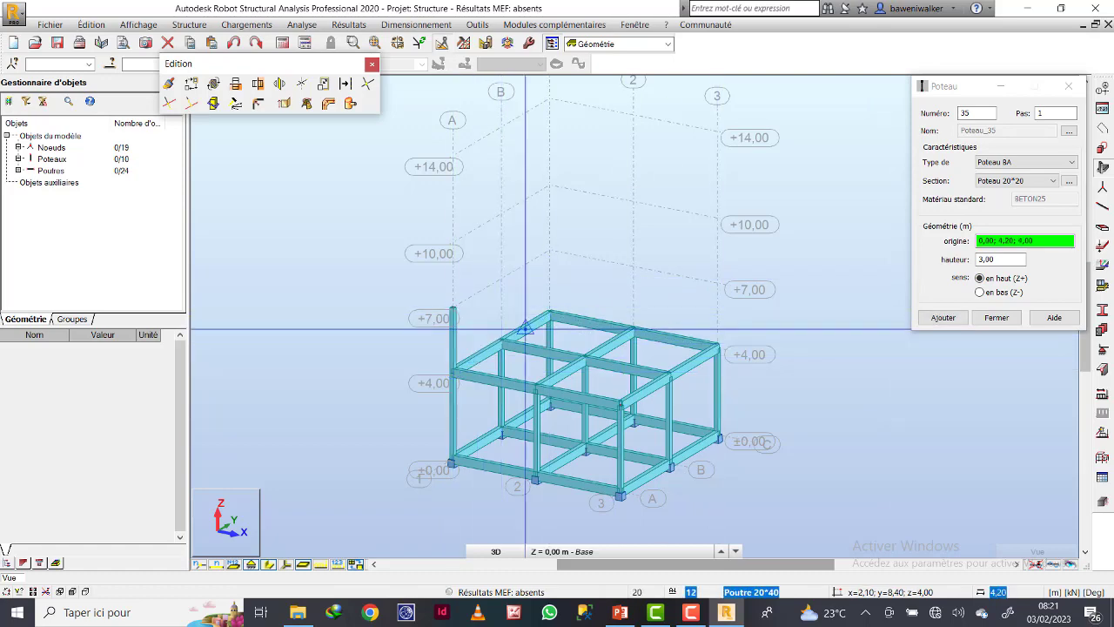
{"action": "left_click", "coordinate": [977, 317]}
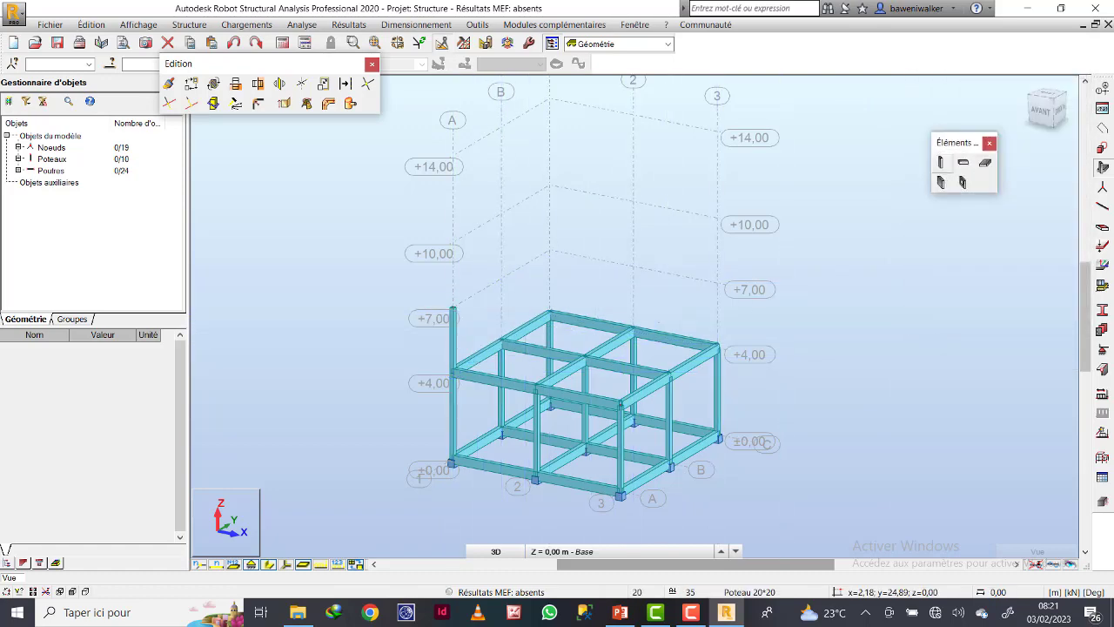
Copy the new axis A-1 column above level +4,00 by 4,20 m steps in Y onto axes B and C
{"action": "scroll", "coordinate": [501, 383], "scroll_direction": "up", "scroll_amount": 5}
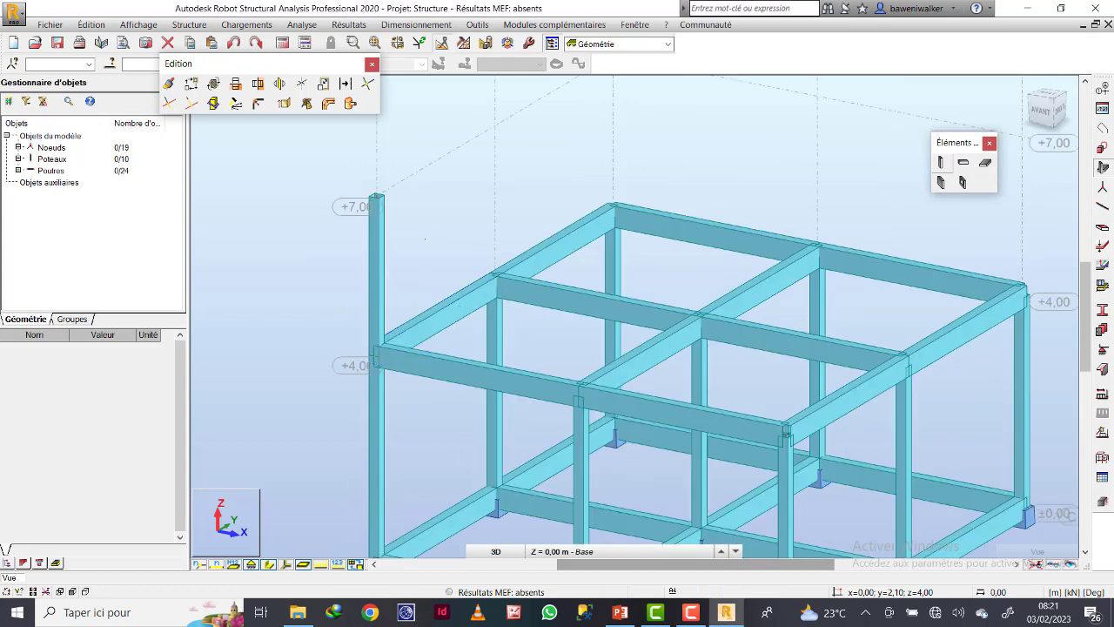
{"action": "left_click", "coordinate": [374, 287]}
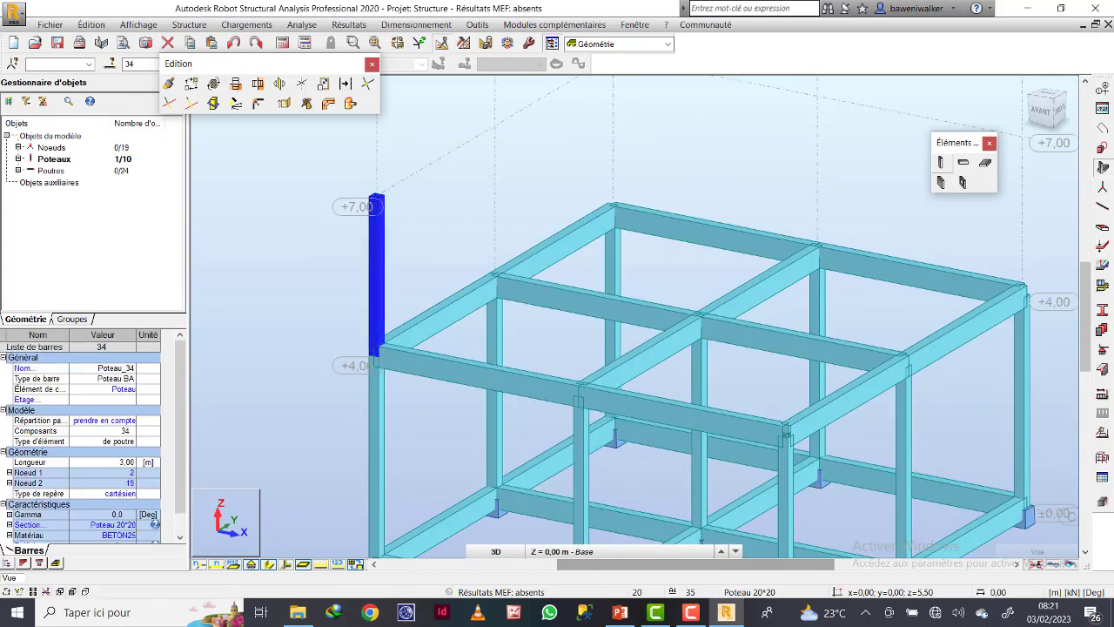
{"action": "left_click", "coordinate": [236, 103]}
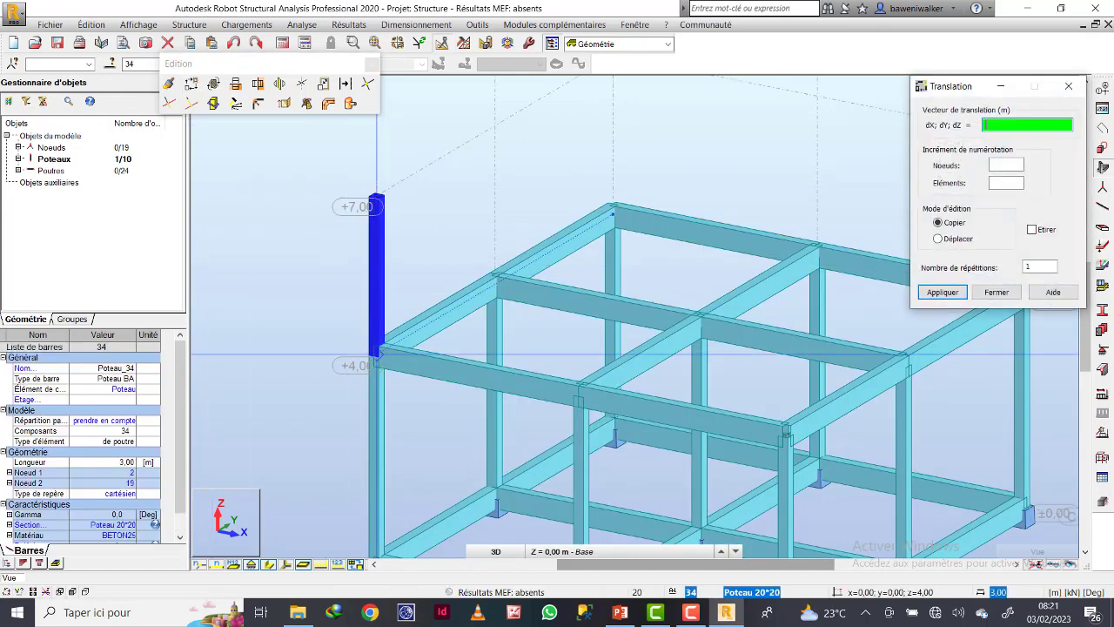
{"action": "left_click", "coordinate": [376, 354]}
{"action": "left_click", "coordinate": [495, 282]}
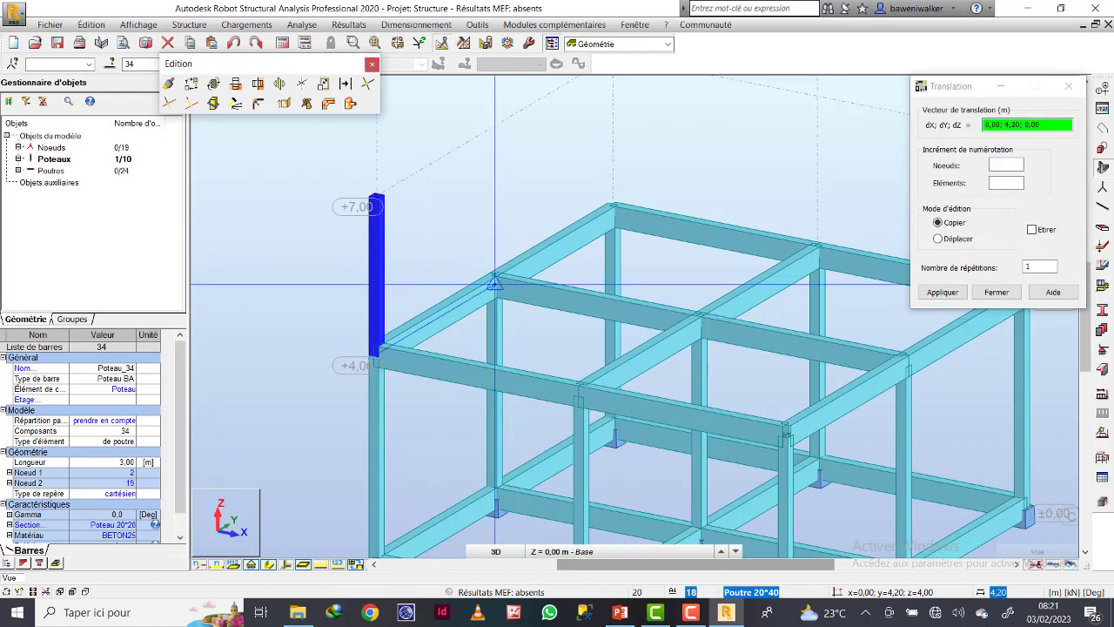
{"action": "key", "text": "Return"}
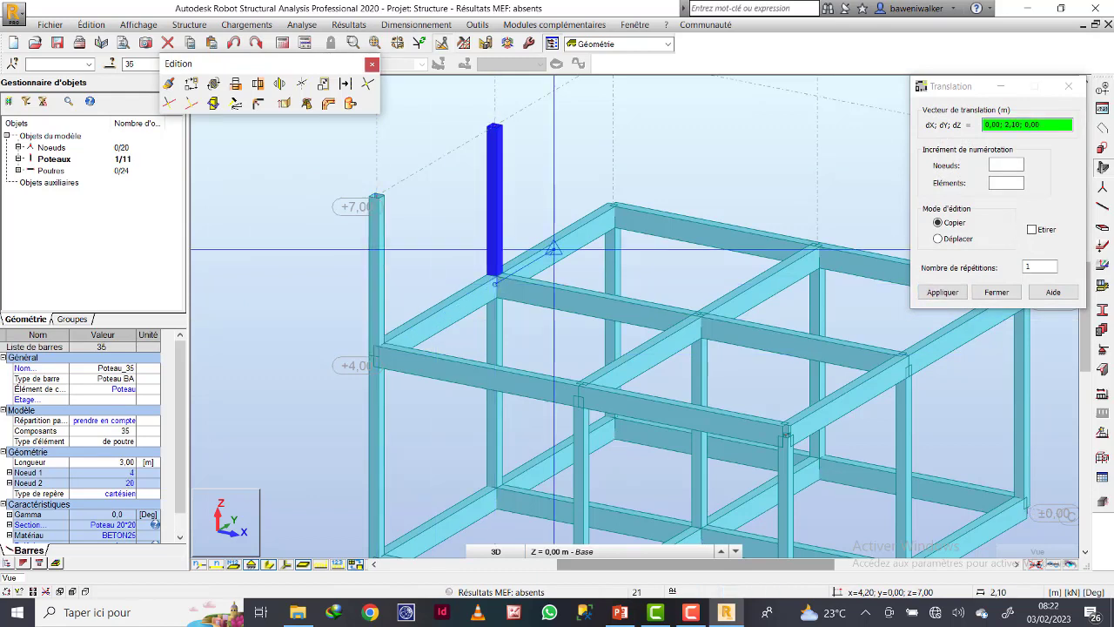
{"action": "key", "text": "Return"}
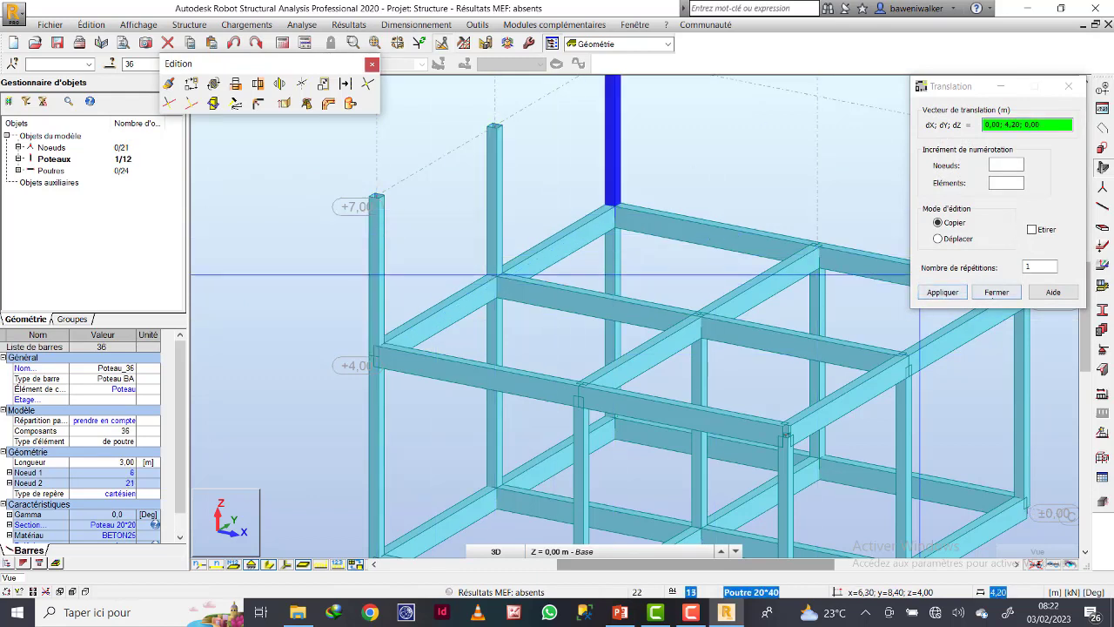
{"action": "left_click", "coordinate": [996, 293]}
{"action": "left_click", "coordinate": [740, 198]}
Select the three axis 1 columns above level +4,00 and copy them by 4,20 m steps in X onto axes 2 and 3
{"action": "scroll", "coordinate": [710, 315], "scroll_direction": "down", "scroll_amount": 5}
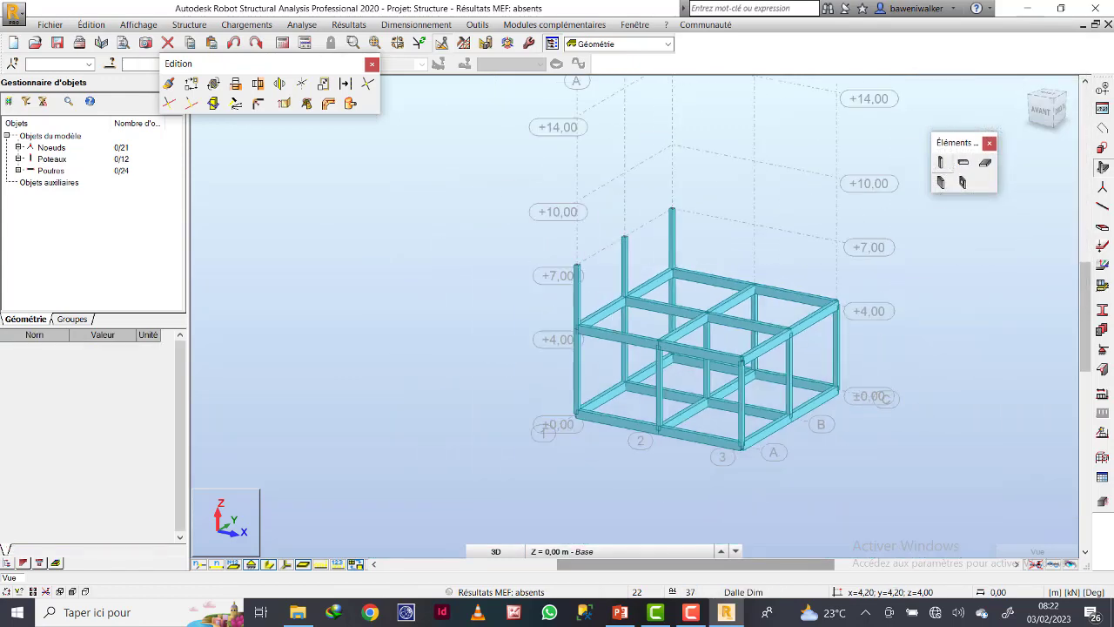
{"action": "scroll", "coordinate": [671, 226], "scroll_direction": "up", "scroll_amount": 1}
{"action": "left_click", "coordinate": [671, 239]}
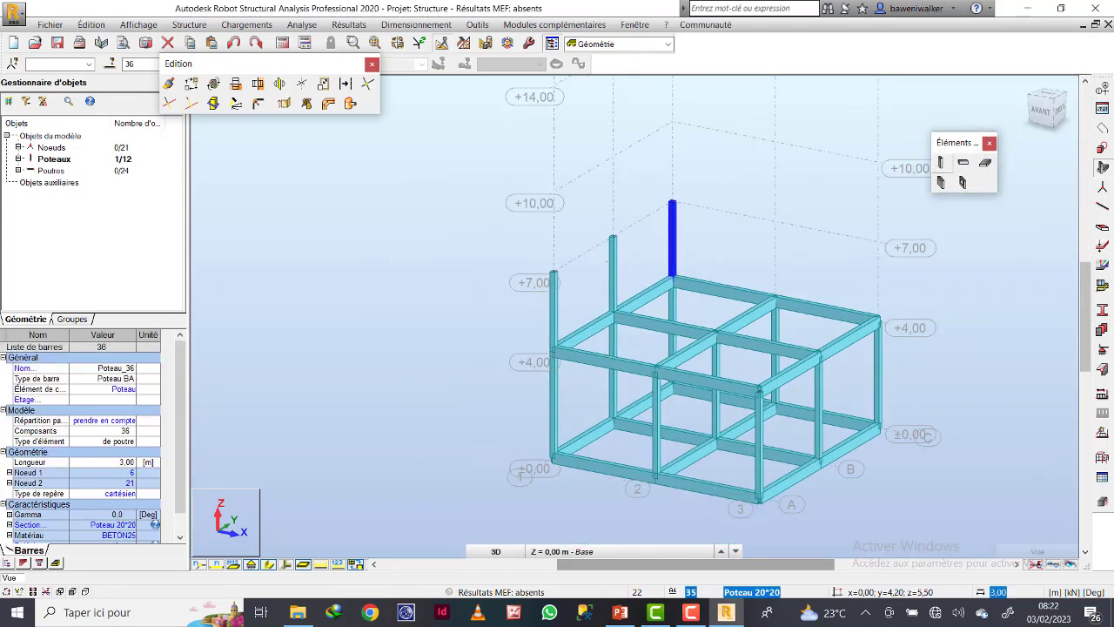
{"action": "left_click", "coordinate": [613, 272], "text": "ctrl"}
{"action": "left_click", "coordinate": [553, 313], "text": "ctrl"}
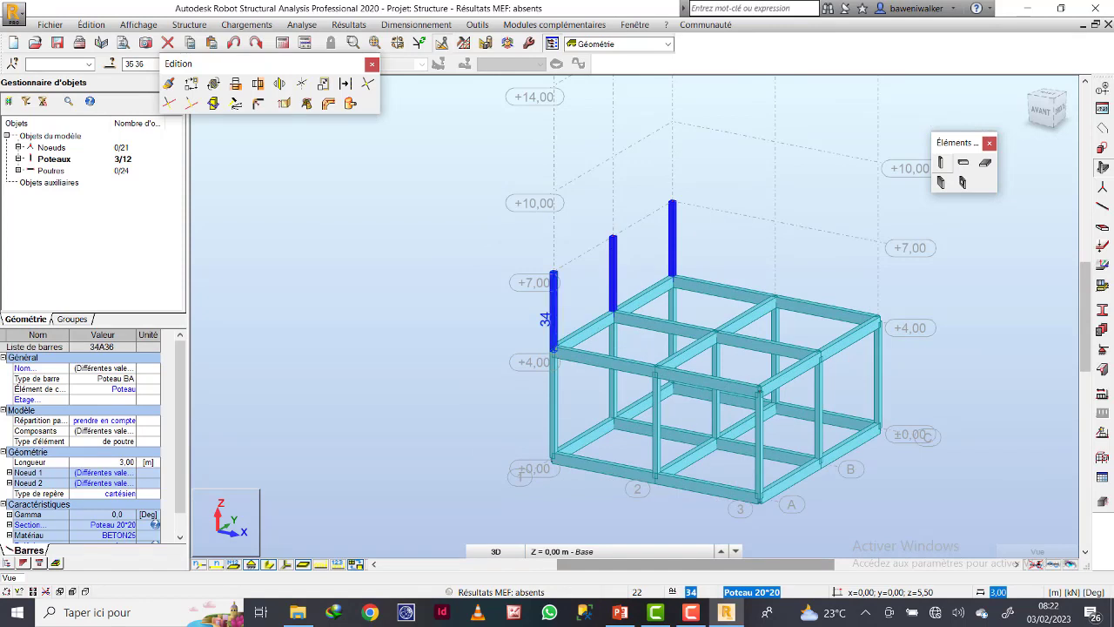
{"action": "left_click", "coordinate": [191, 83]}
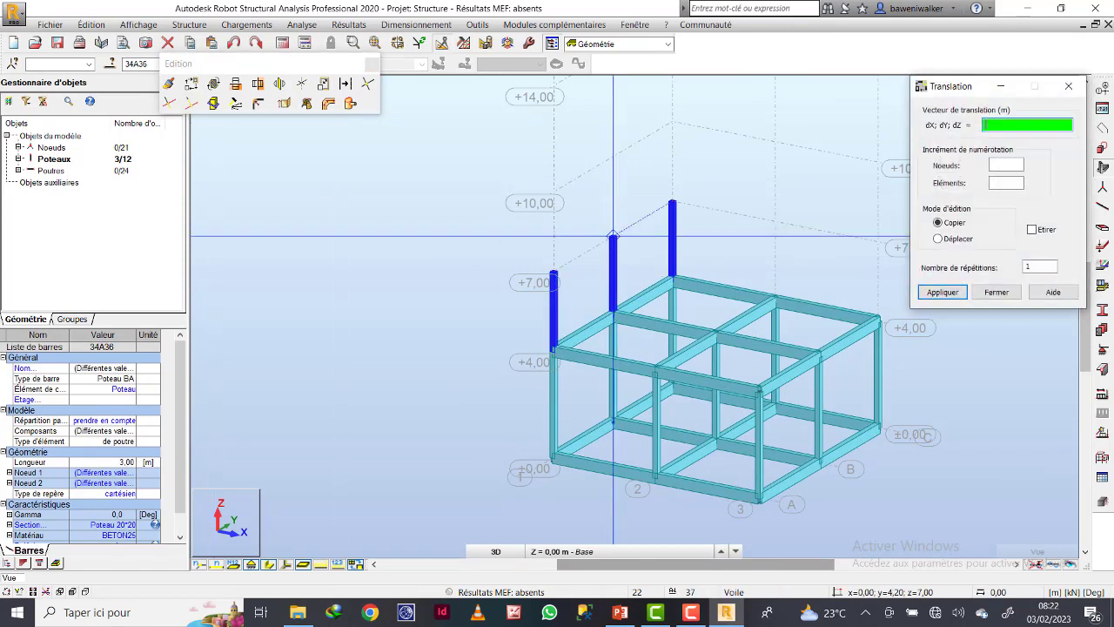
{"action": "left_click", "coordinate": [671, 281]}
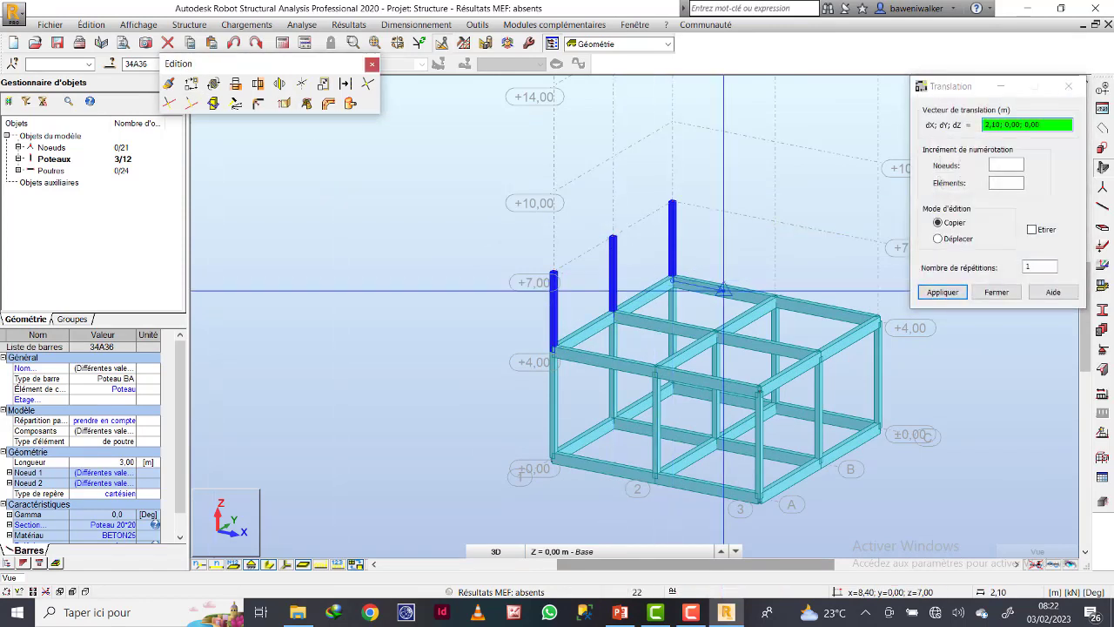
{"action": "left_click", "coordinate": [775, 301]}
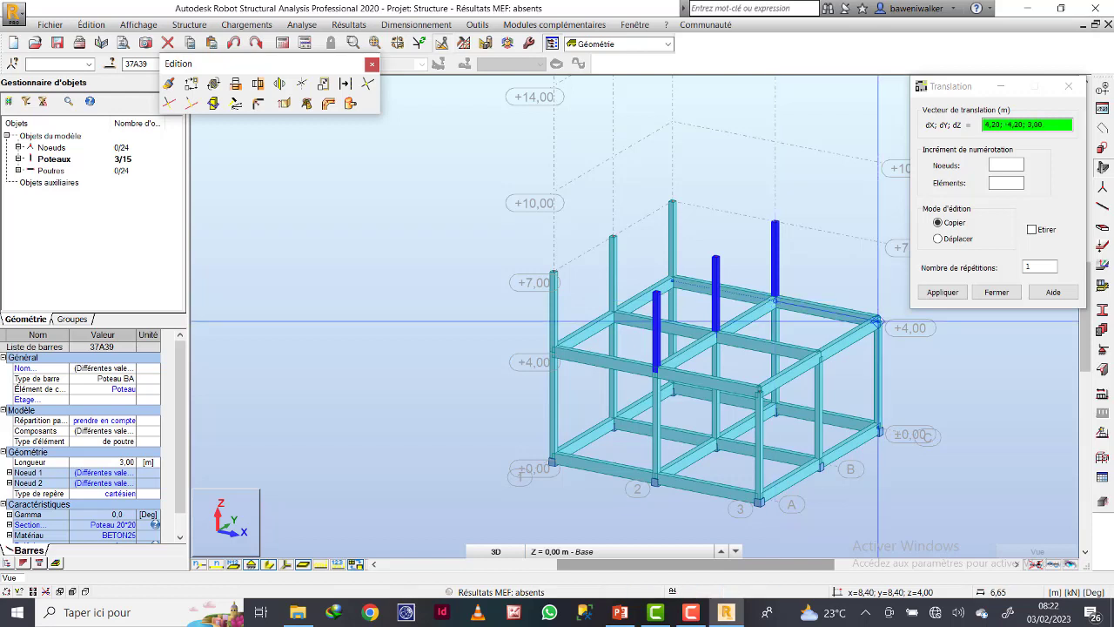
{"action": "left_click", "coordinate": [877, 322]}
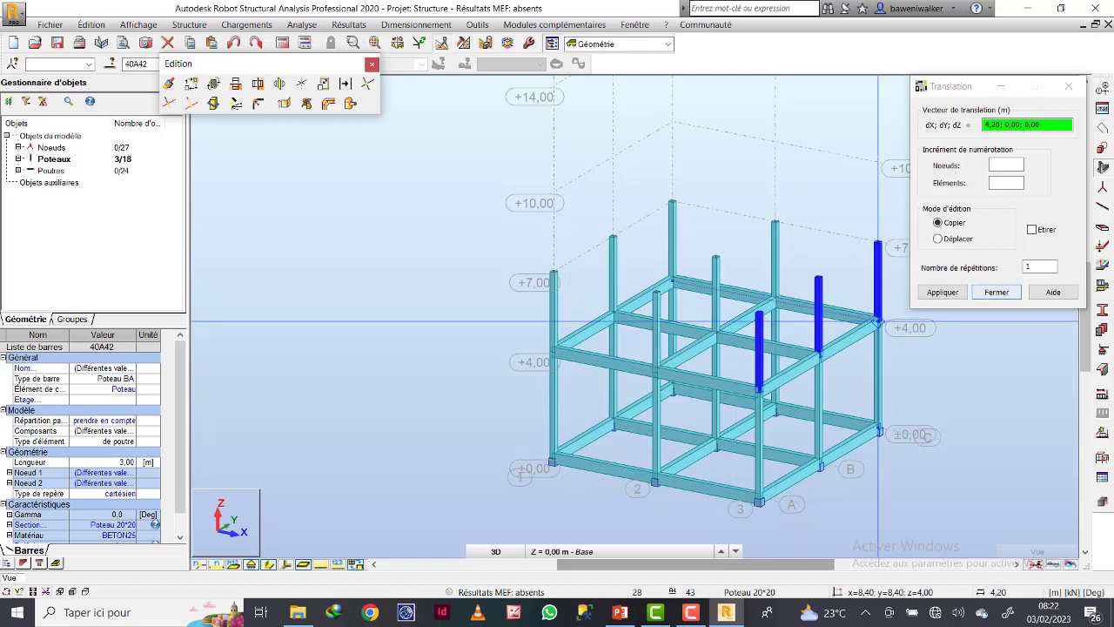
{"action": "left_click", "coordinate": [996, 292]}
Select all twelve beams at level +4,00 and copy them 3,00 m up to level +7,00
{"action": "scroll", "coordinate": [875, 294], "scroll_direction": "down", "scroll_amount": 2}
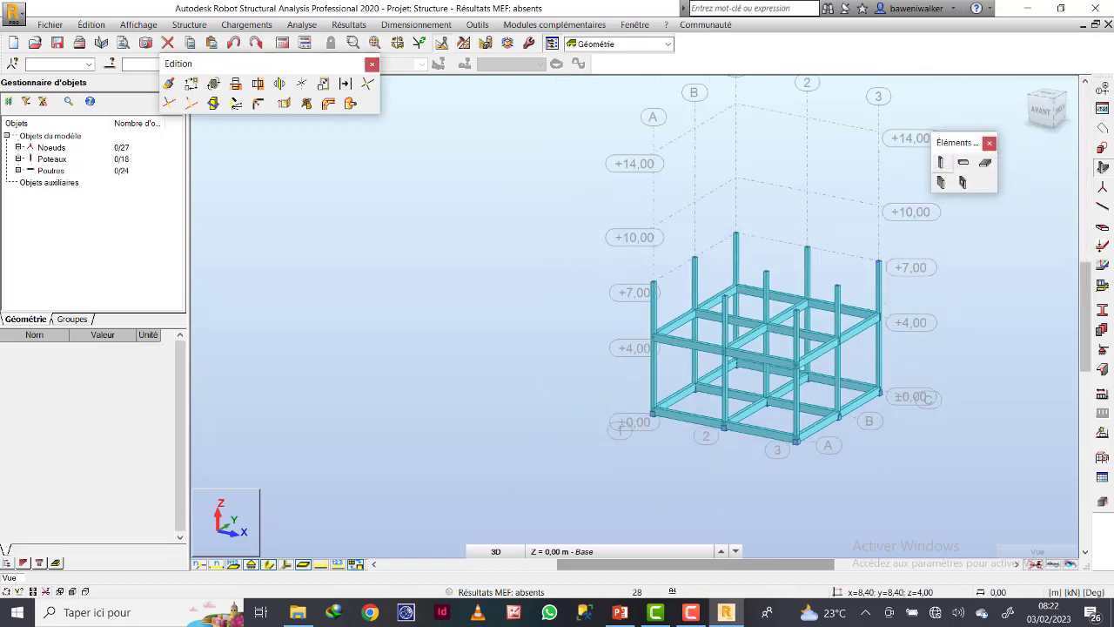
{"action": "middle_click_drag", "start_coordinate": [876, 294], "coordinate": [774, 300]}
{"action": "scroll", "coordinate": [717, 334], "scroll_direction": "up", "scroll_amount": 2}
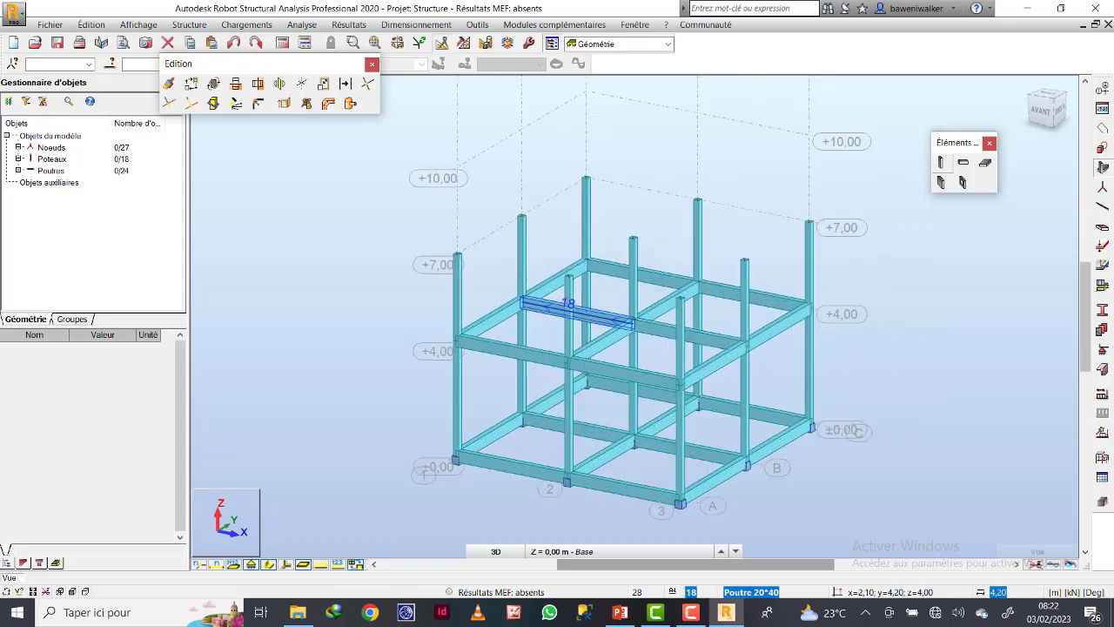
{"action": "left_click", "coordinate": [514, 349]}
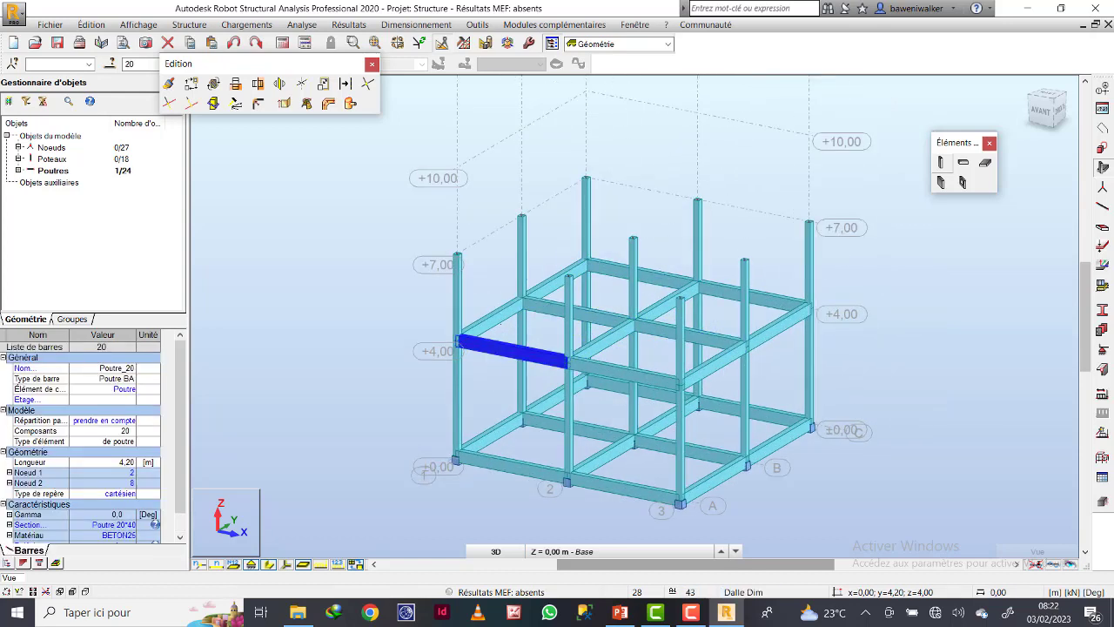
{"action": "left_click", "coordinate": [489, 320], "text": "ctrl"}
{"action": "left_click", "coordinate": [579, 312], "text": "ctrl"}
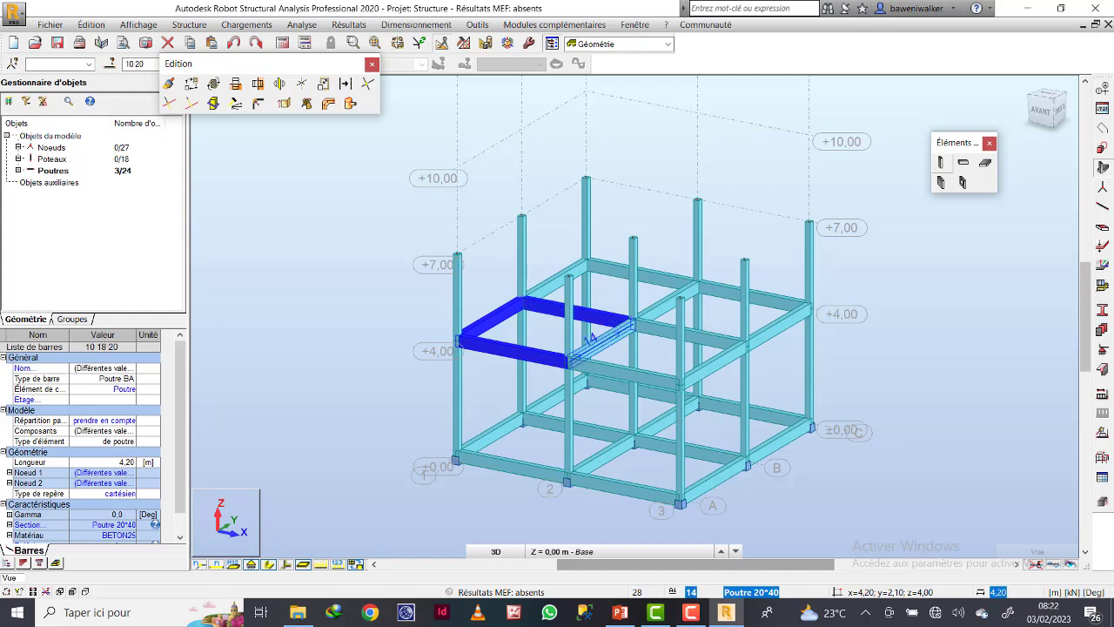
{"action": "left_click", "coordinate": [598, 336], "text": "ctrl"}
{"action": "left_click", "coordinate": [623, 372], "text": "ctrl"}
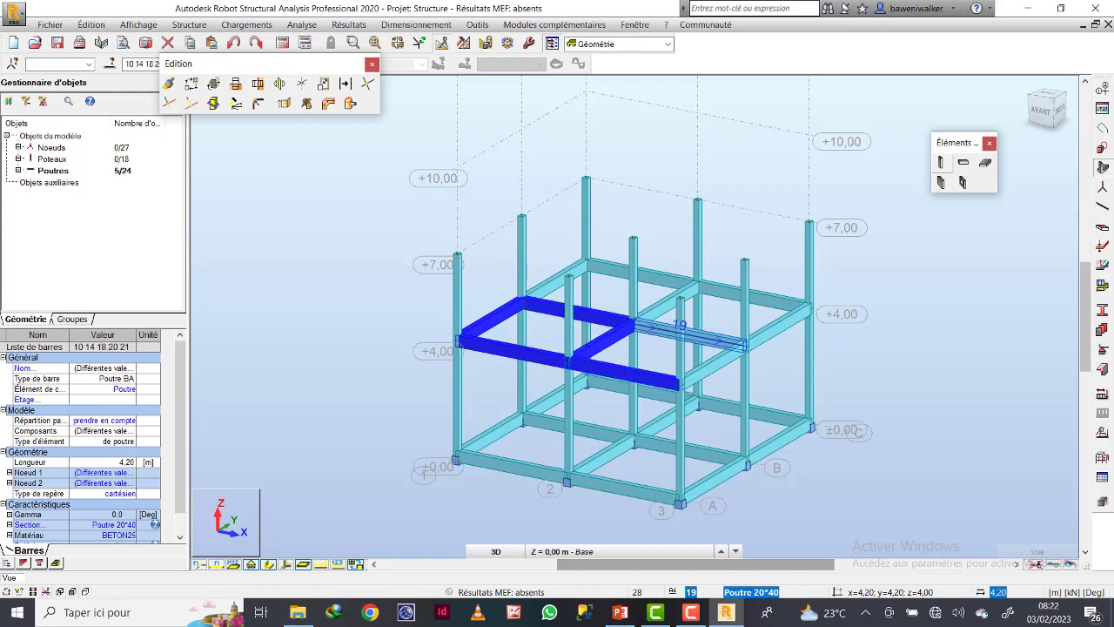
{"action": "left_click", "coordinate": [713, 366], "text": "ctrl"}
{"action": "left_click", "coordinate": [779, 326], "text": "ctrl"}
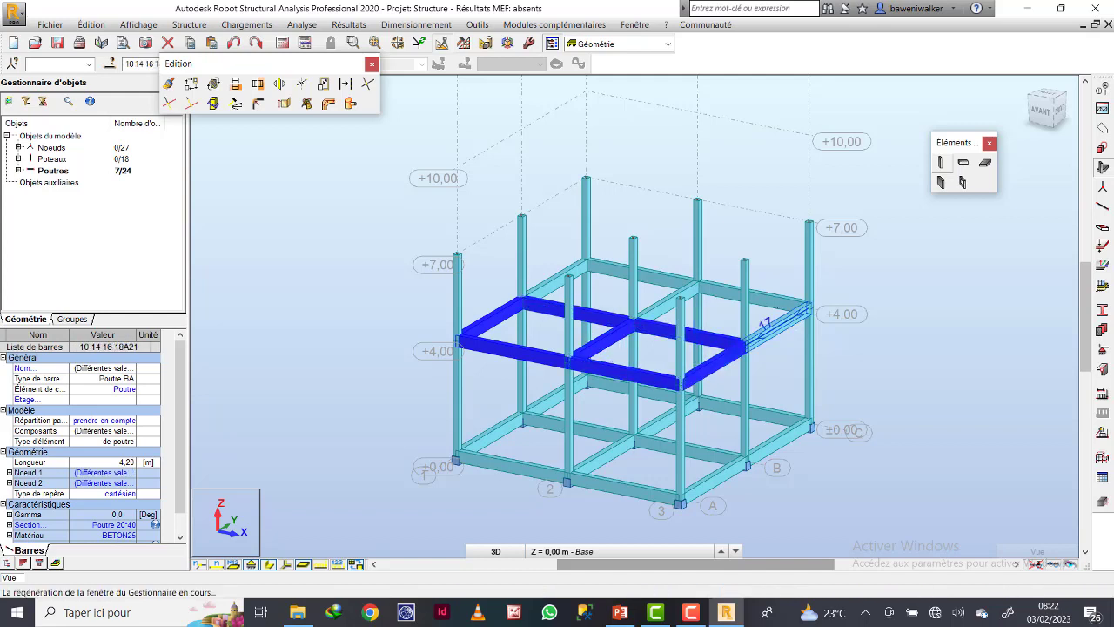
{"action": "left_click", "coordinate": [750, 294], "text": "ctrl"}
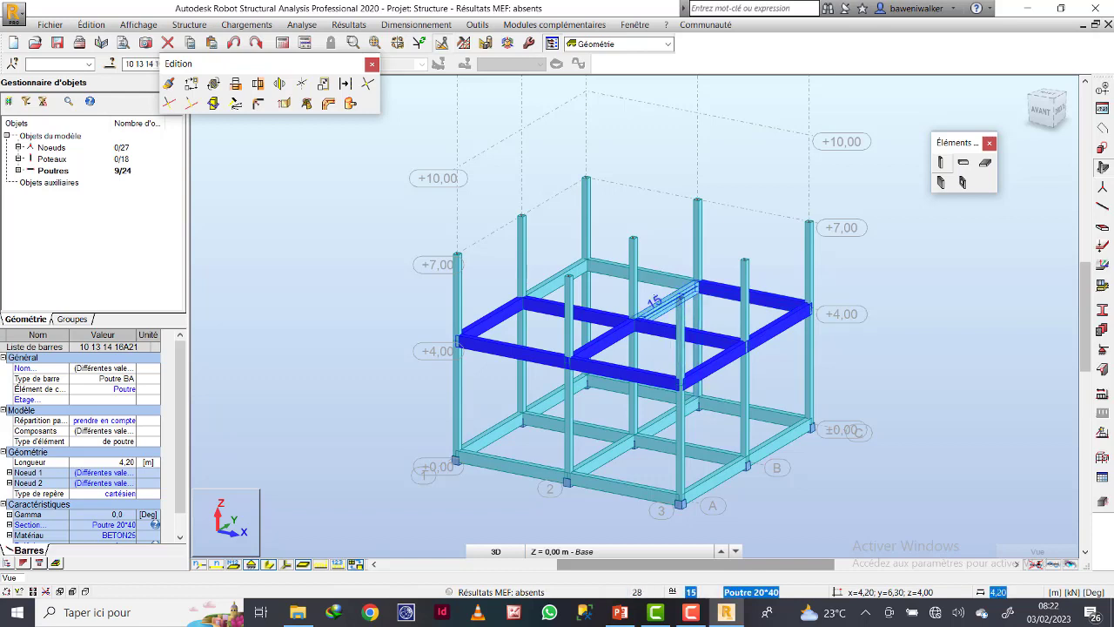
{"action": "left_click", "coordinate": [657, 297], "text": "ctrl"}
{"action": "left_click", "coordinate": [640, 271], "text": "ctrl"}
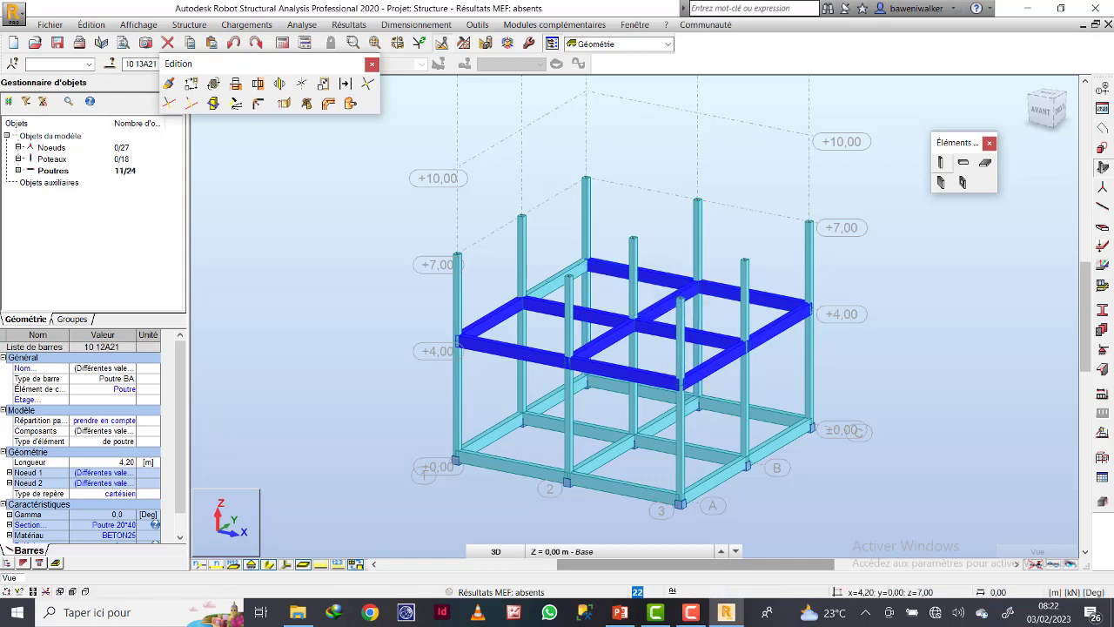
{"action": "left_click", "coordinate": [557, 276], "text": "ctrl"}
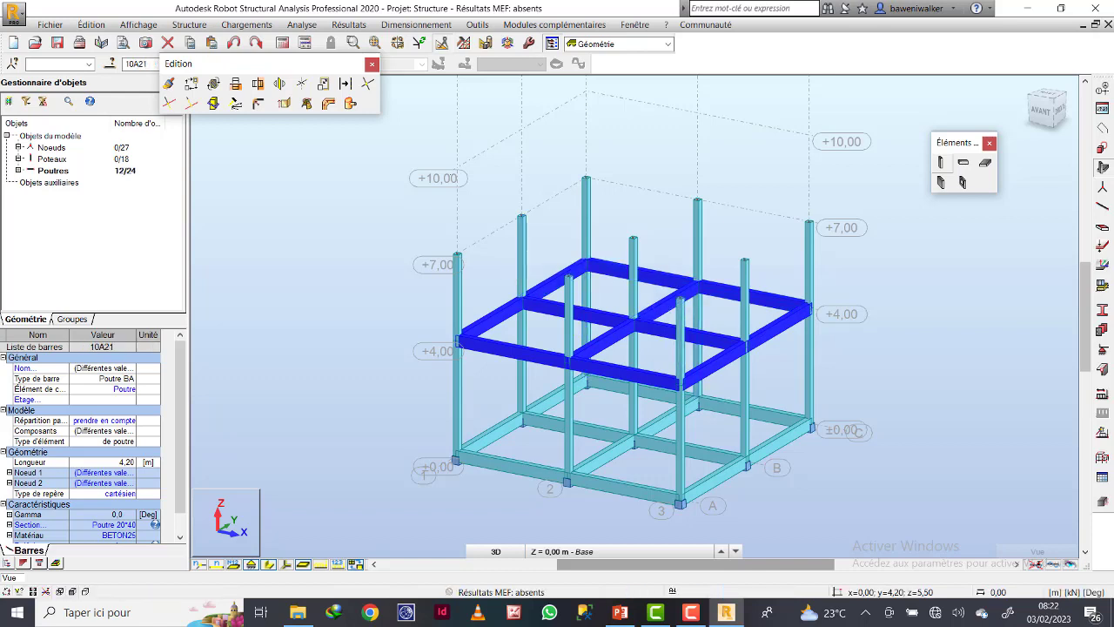
{"action": "left_click", "coordinate": [190, 83]}
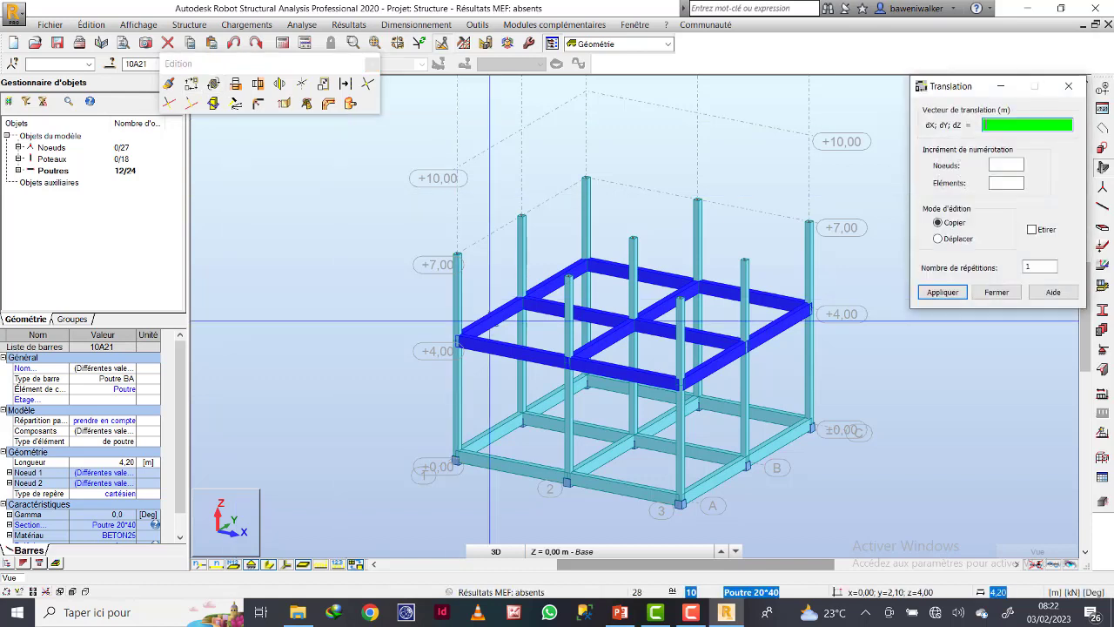
{"action": "left_click", "coordinate": [457, 340]}
{"action": "left_click", "coordinate": [457, 253]}
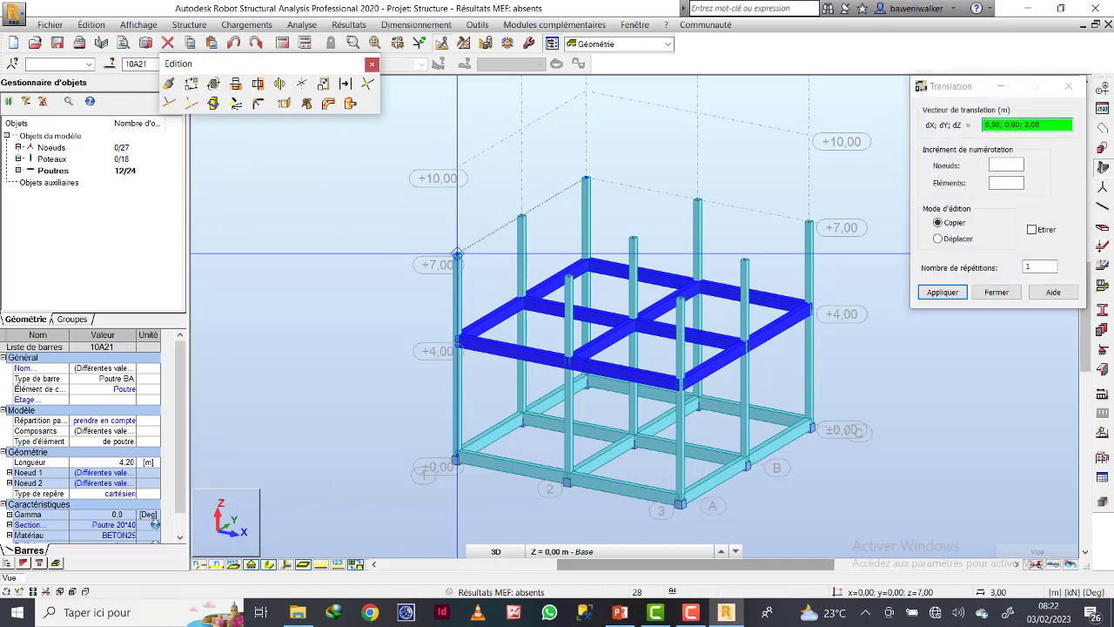
{"action": "left_click", "coordinate": [942, 291]}
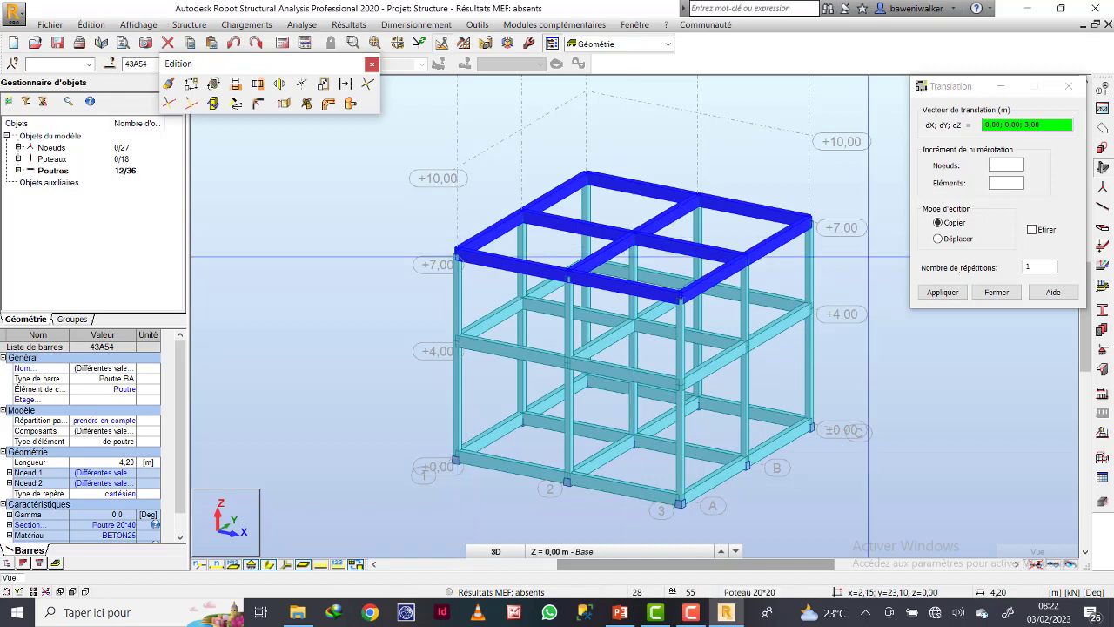
{"action": "left_click", "coordinate": [996, 292]}
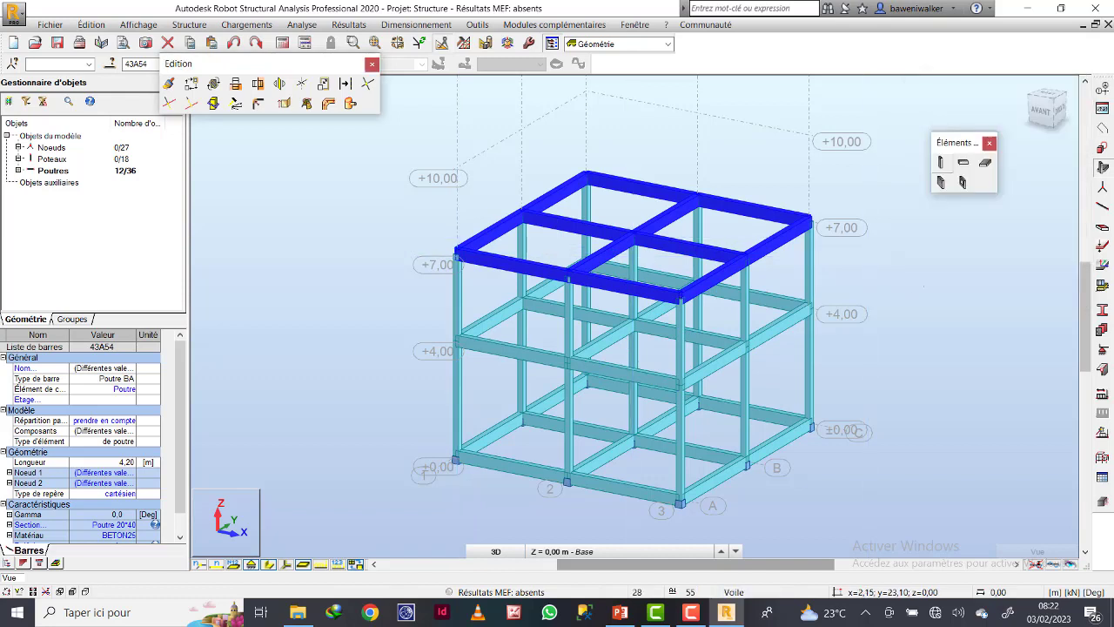
{"action": "left_click", "coordinate": [912, 285]}
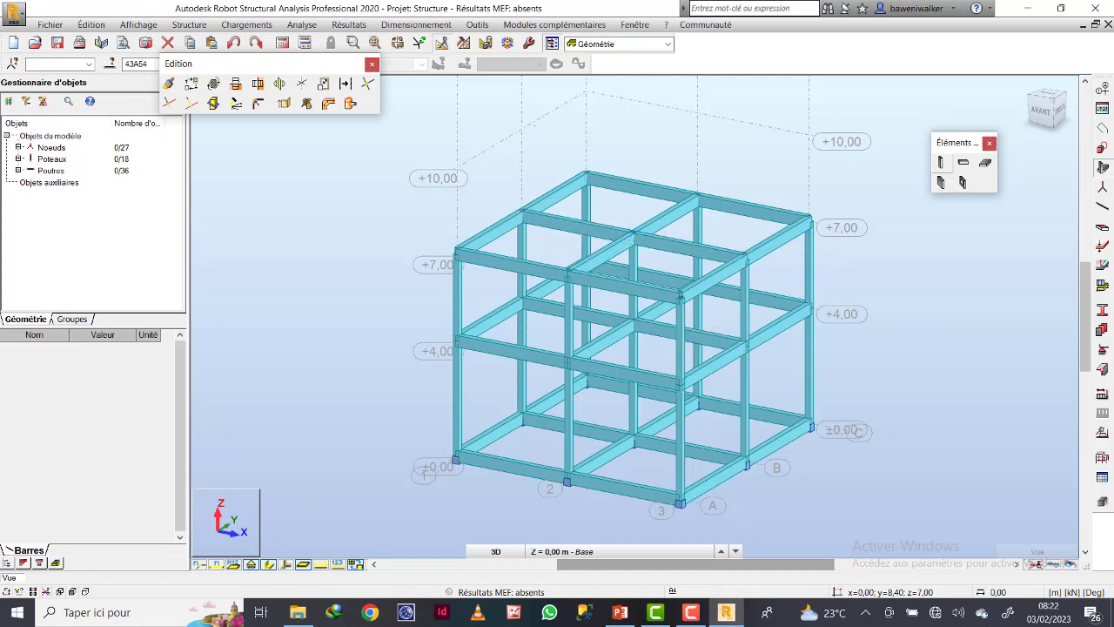
Select the nine columns above level +4,00 and the twelve beams at level +7,00 and copy them 3,00 m up to level +10,00
{"action": "left_click", "coordinate": [455, 295]}
{"action": "left_click", "coordinate": [522, 257], "text": "ctrl"}
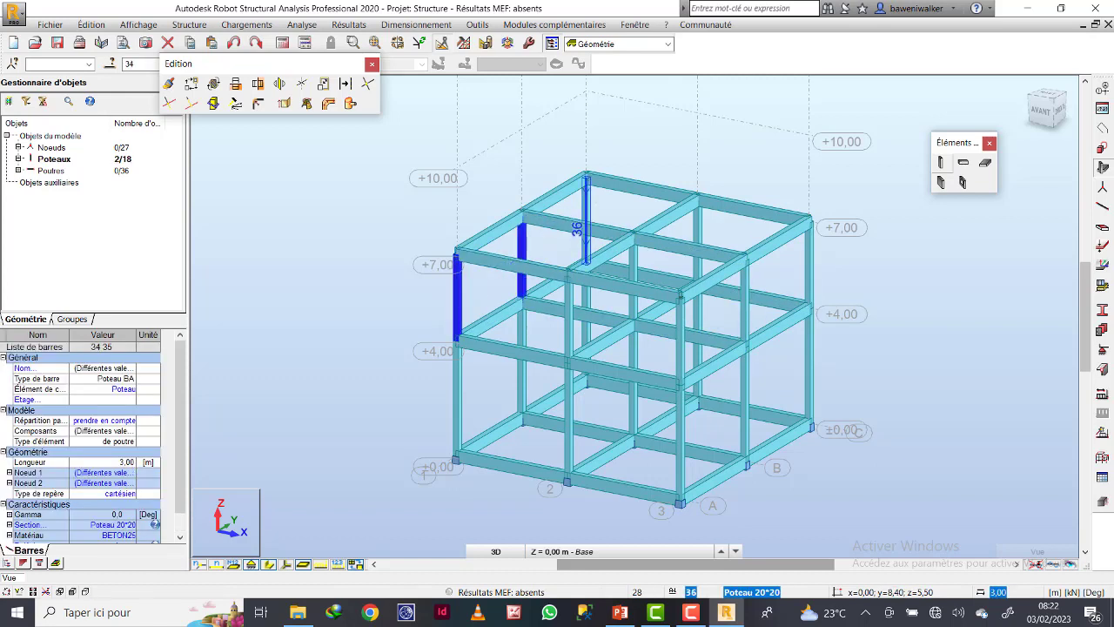
{"action": "left_click", "coordinate": [586, 222], "text": "ctrl"}
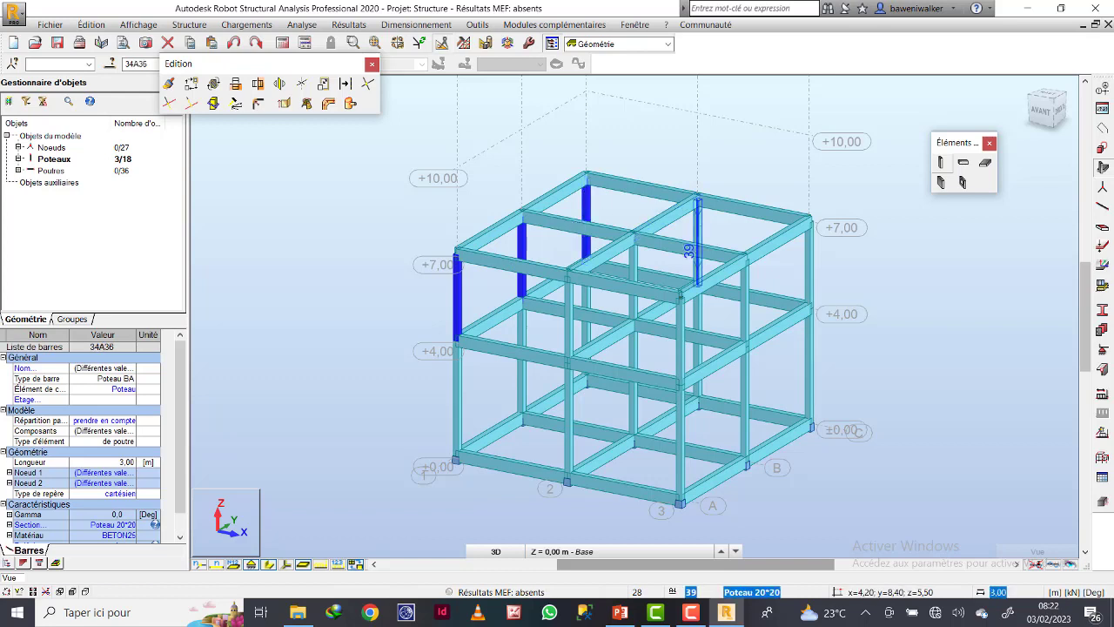
{"action": "left_click", "coordinate": [697, 244], "text": "ctrl"}
{"action": "left_click", "coordinate": [633, 278], "text": "ctrl"}
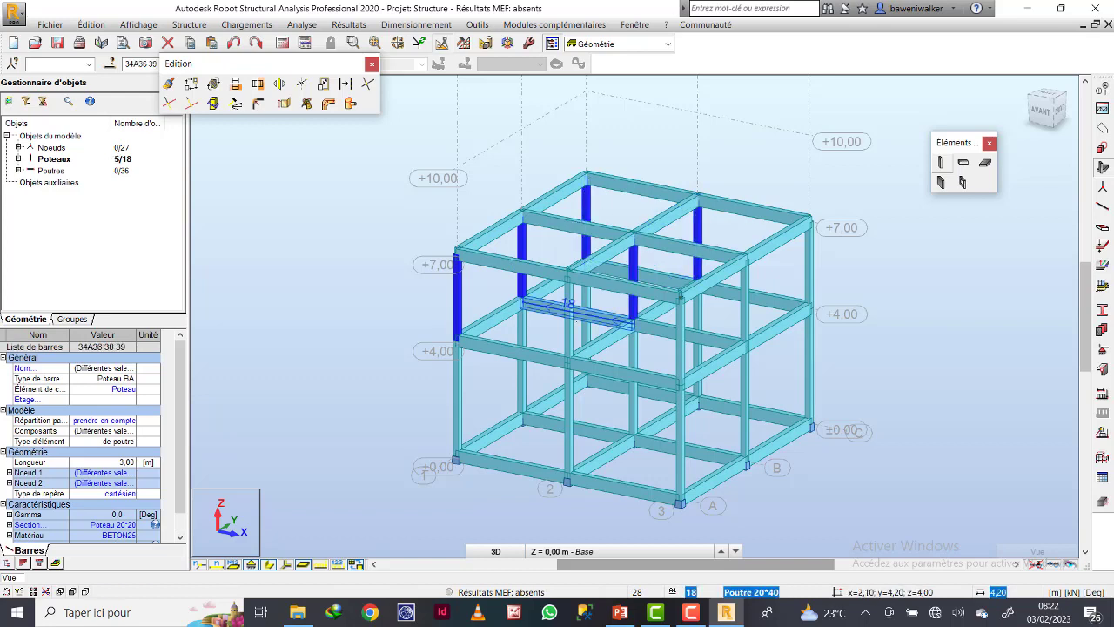
{"action": "left_click", "coordinate": [569, 317], "text": "ctrl"}
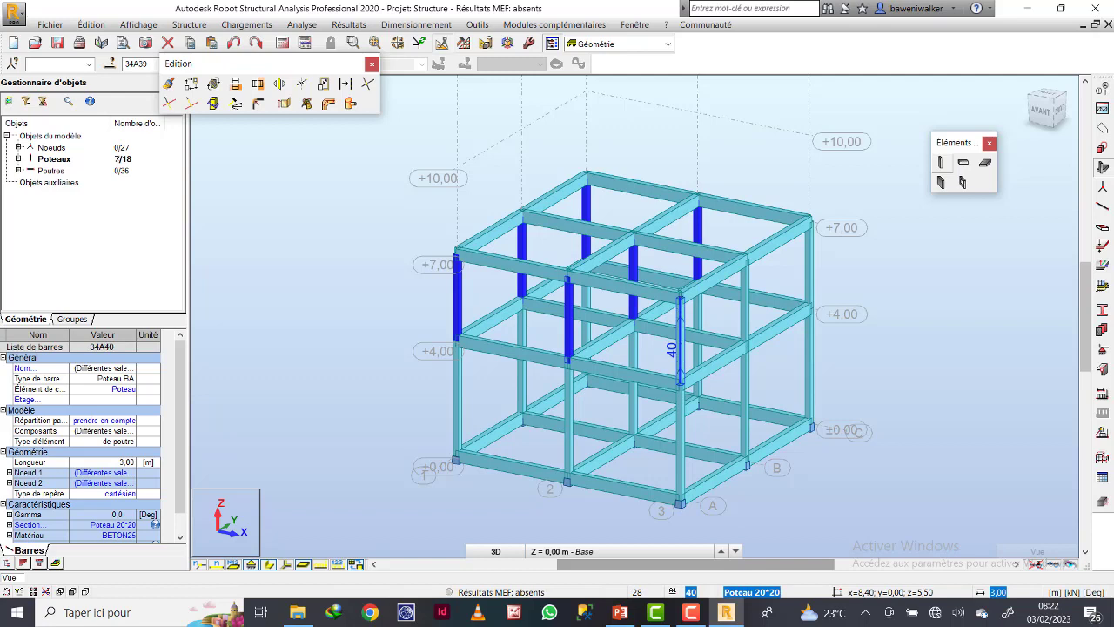
{"action": "left_click", "coordinate": [744, 304], "text": "ctrl"}
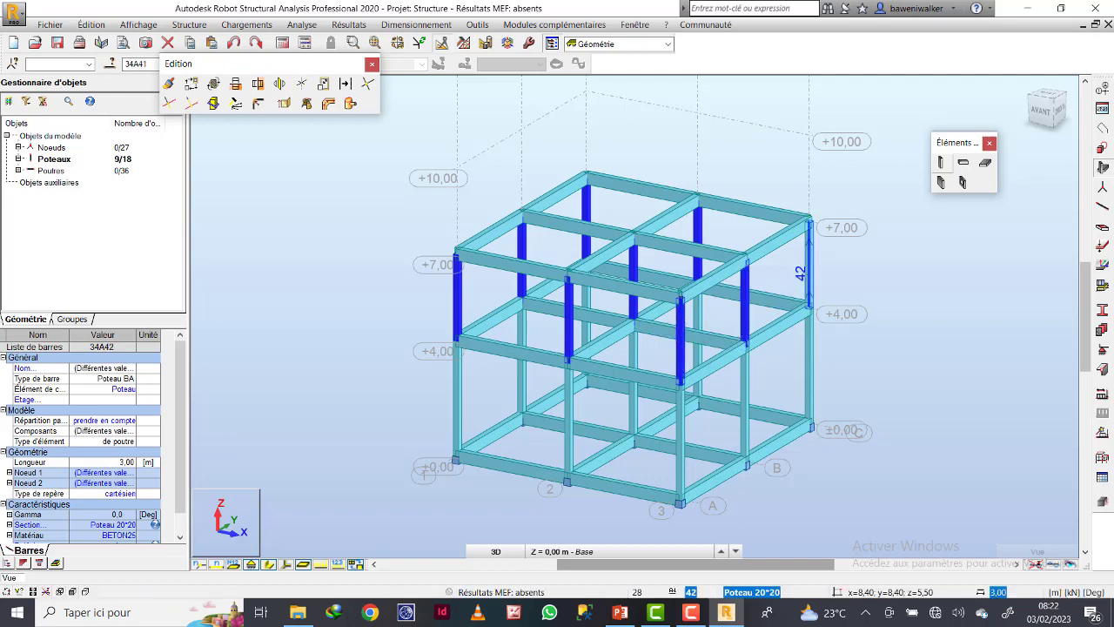
{"action": "left_click", "coordinate": [809, 261], "text": "ctrl"}
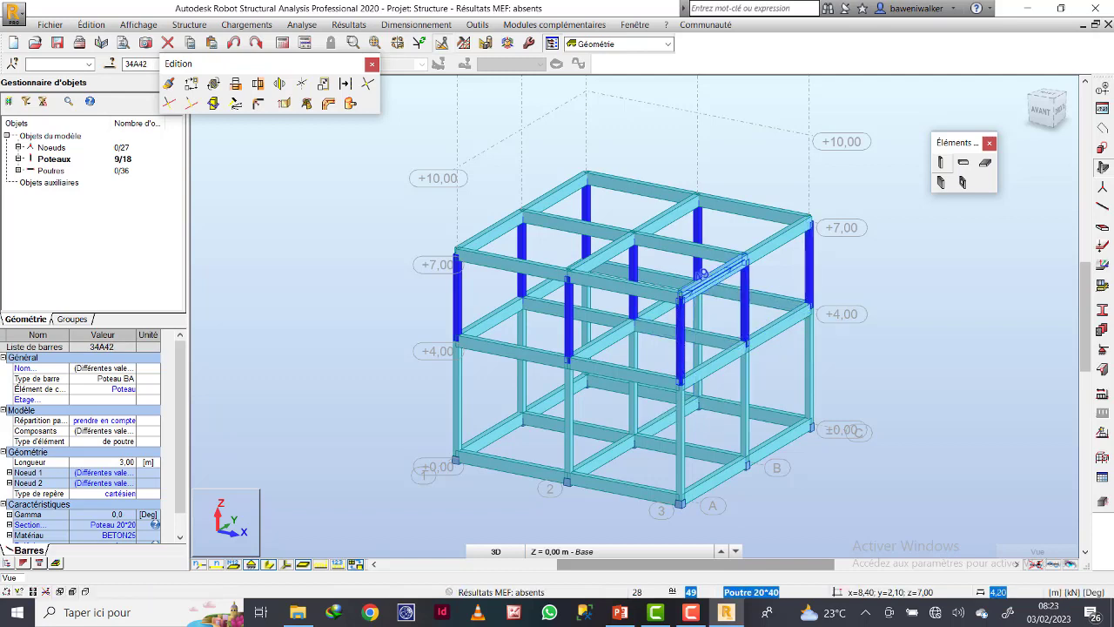
{"action": "left_click", "coordinate": [705, 274], "text": "ctrl"}
{"action": "left_click", "coordinate": [777, 237], "text": "ctrl"}
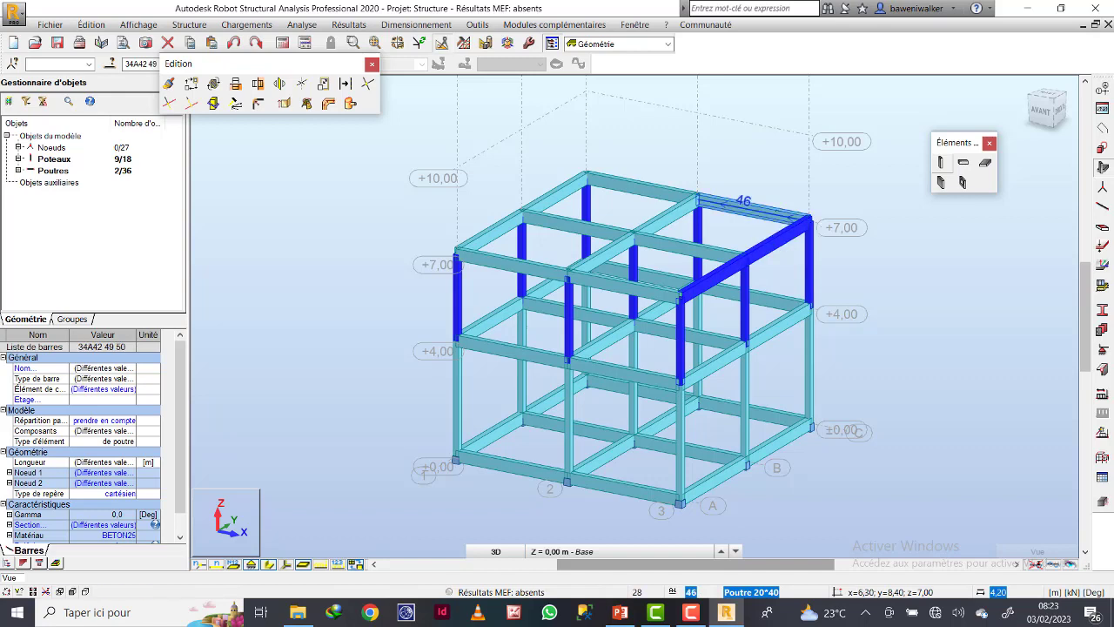
{"action": "left_click", "coordinate": [752, 208], "text": "ctrl"}
{"action": "left_click", "coordinate": [687, 248], "text": "ctrl"}
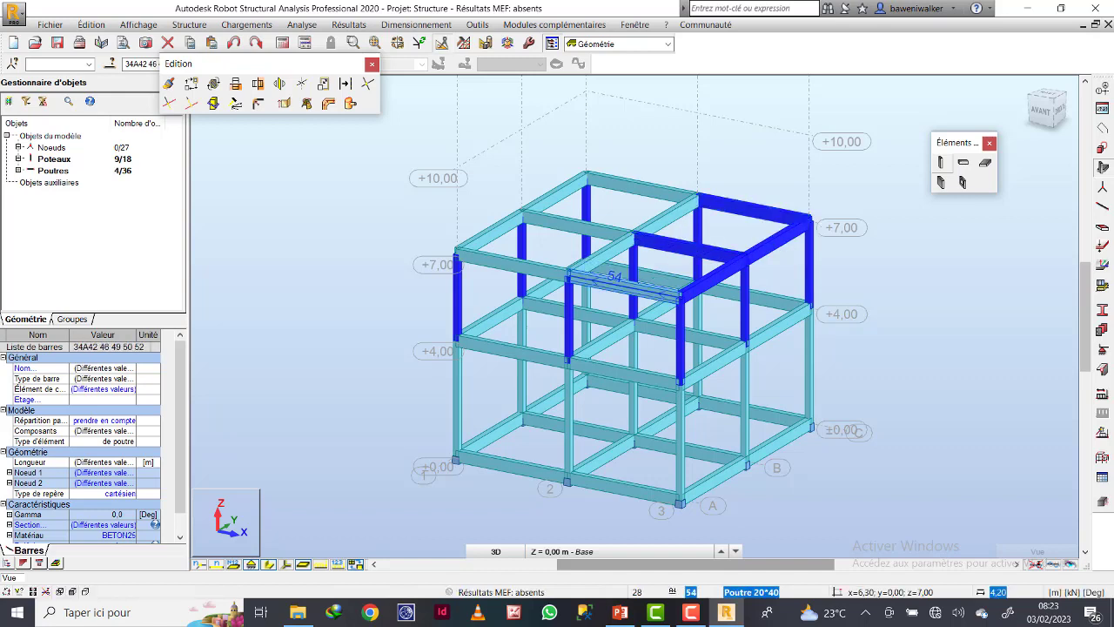
{"action": "left_click", "coordinate": [600, 254], "text": "ctrl"}
{"action": "left_click", "coordinate": [513, 265], "text": "ctrl"}
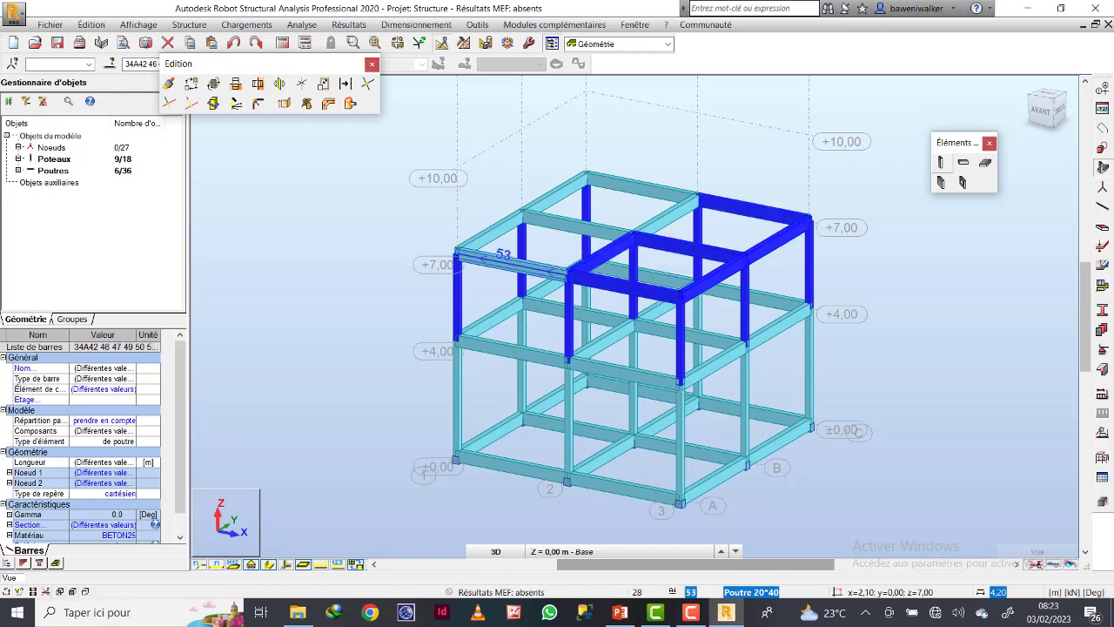
{"action": "left_click", "coordinate": [561, 219], "text": "ctrl"}
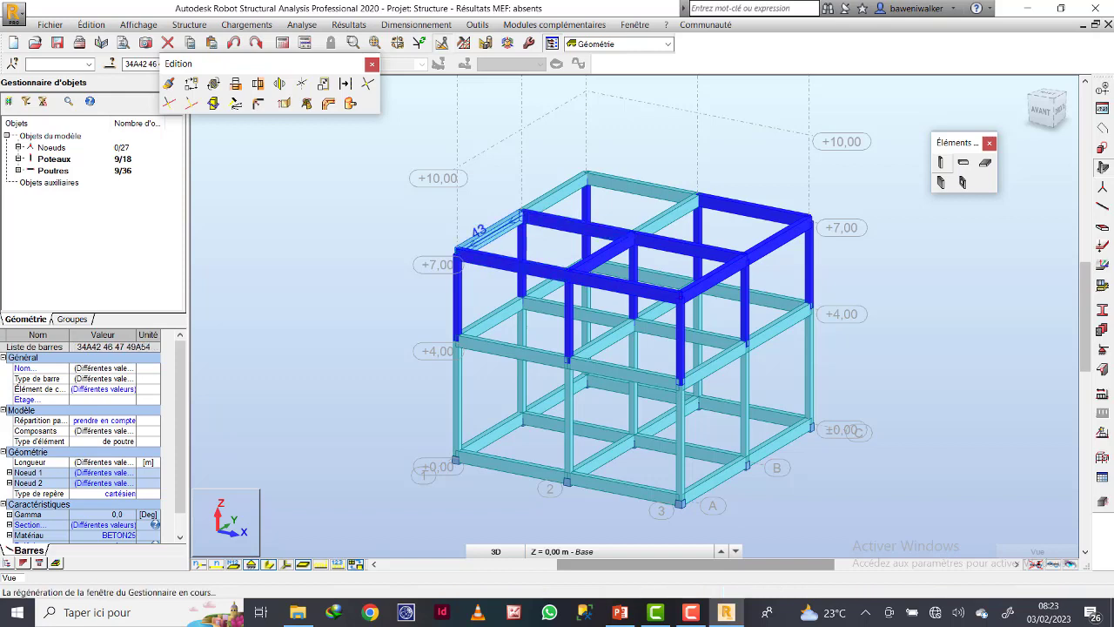
{"action": "left_click", "coordinate": [500, 226], "text": "ctrl"}
{"action": "left_click", "coordinate": [544, 200], "text": "ctrl"}
{"action": "left_click", "coordinate": [643, 185], "text": "ctrl"}
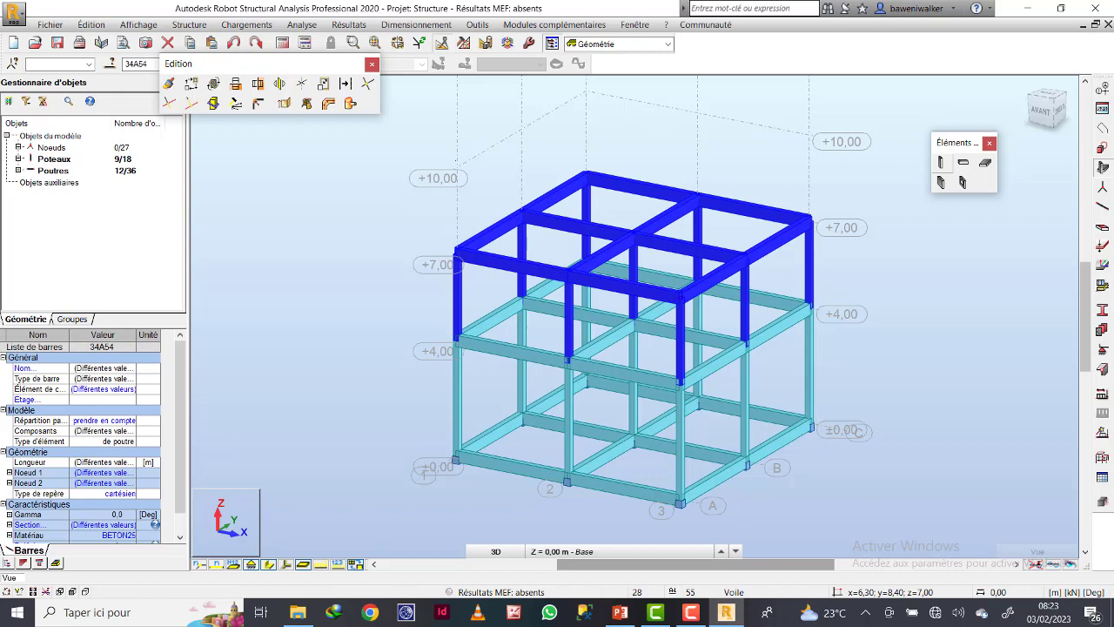
{"action": "left_click", "coordinate": [192, 83]}
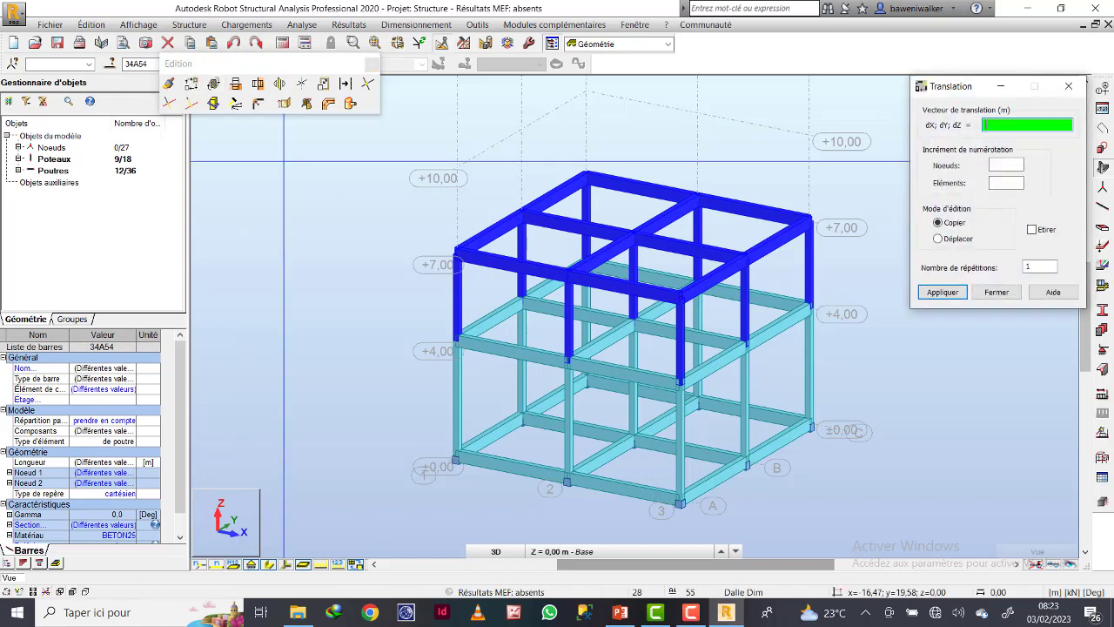
{"action": "left_click", "coordinate": [454, 253]}
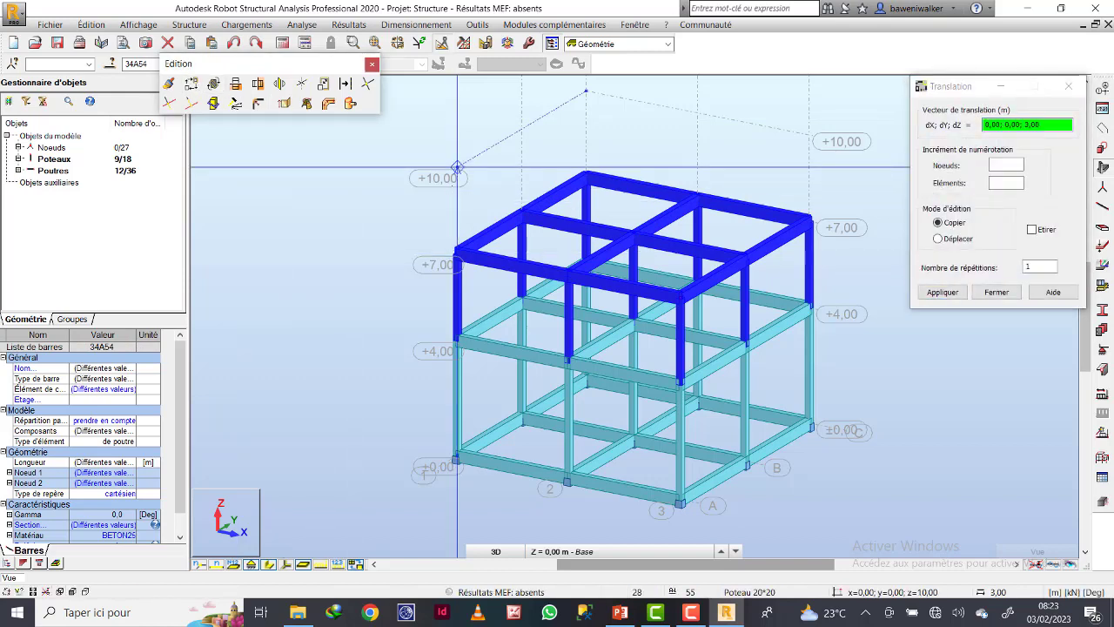
{"action": "left_click", "coordinate": [457, 167]}
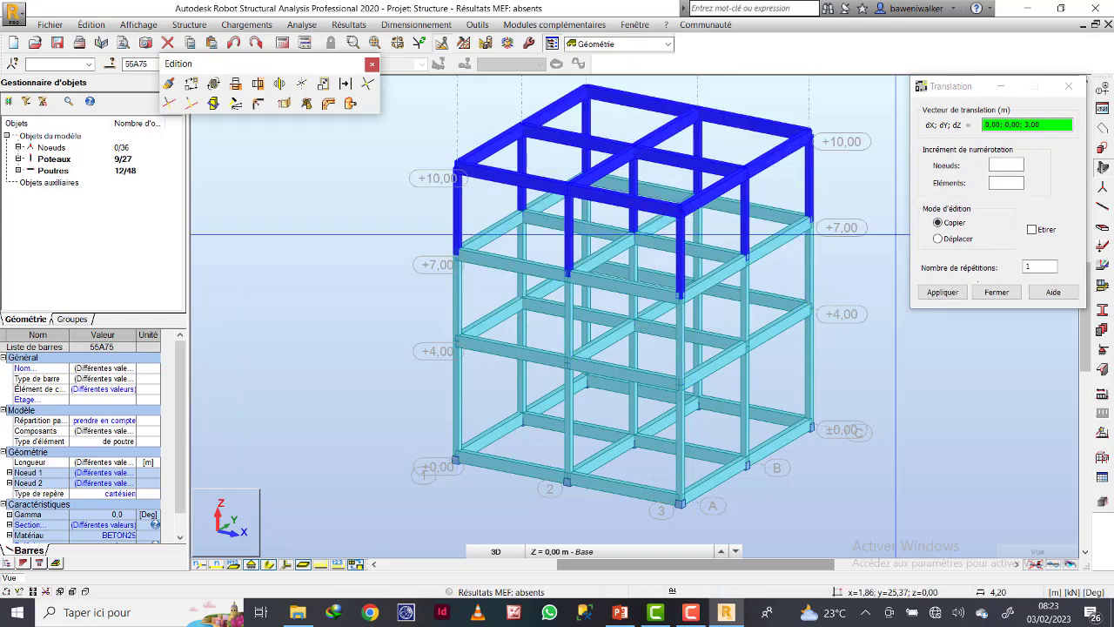
{"action": "left_click", "coordinate": [996, 291]}
{"action": "scroll", "coordinate": [784, 357], "scroll_direction": "down", "scroll_amount": 3}
{"action": "scroll", "coordinate": [777, 335], "scroll_direction": "up", "scroll_amount": 2}
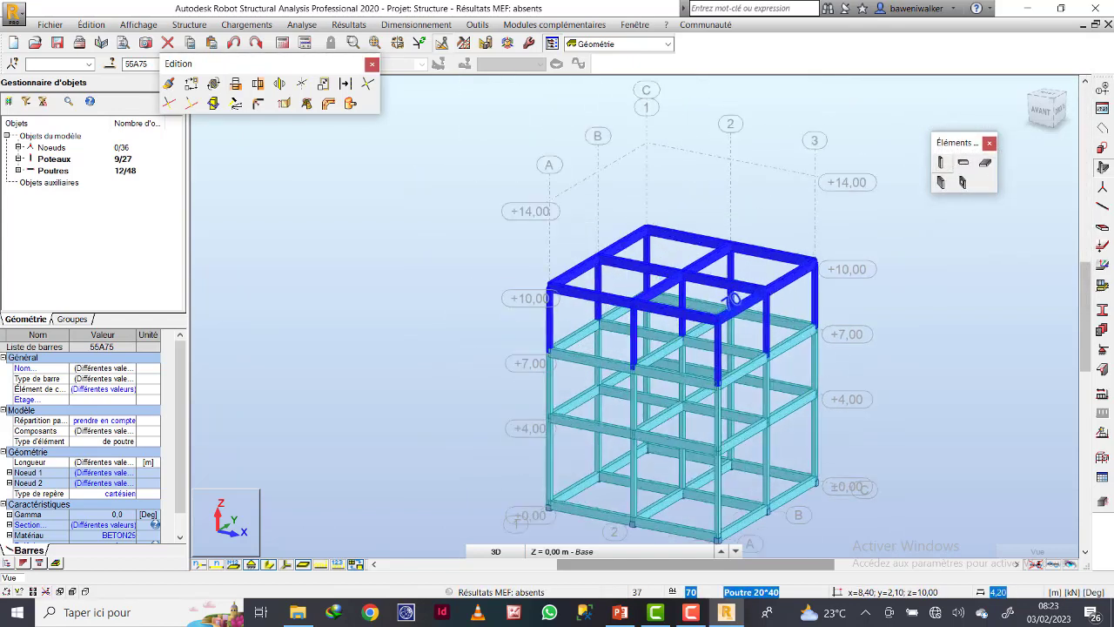
{"action": "left_click", "coordinate": [845, 363]}
Examine the frame in 3D from several sides, checking the columns and beams up to level +10,00
{"action": "scroll", "coordinate": [873, 458], "scroll_direction": "up", "scroll_amount": 2}
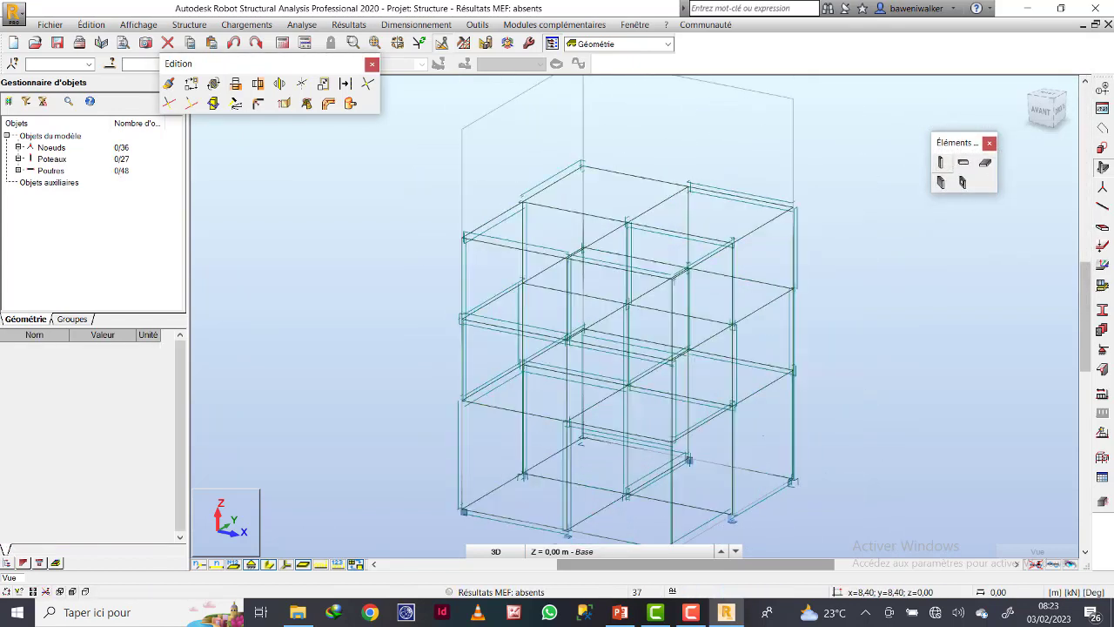
{"action": "middle_click_drag", "start_coordinate": [806, 480], "coordinate": [789, 448]}
{"action": "scroll", "coordinate": [783, 431], "scroll_direction": "down", "scroll_amount": 3}
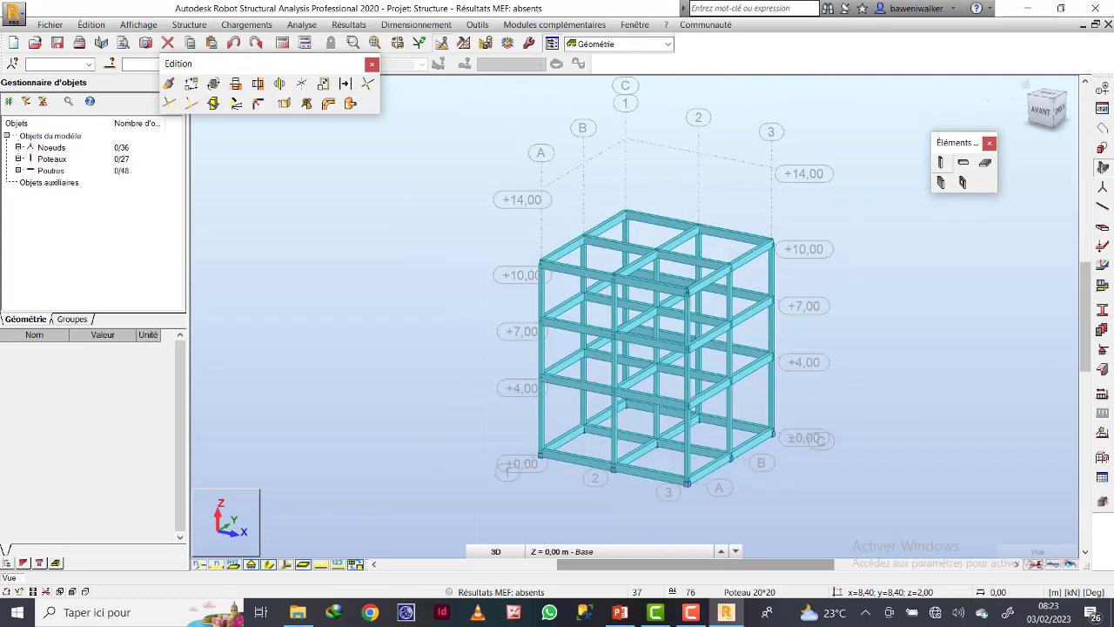
{"action": "right_click", "coordinate": [785, 248]}
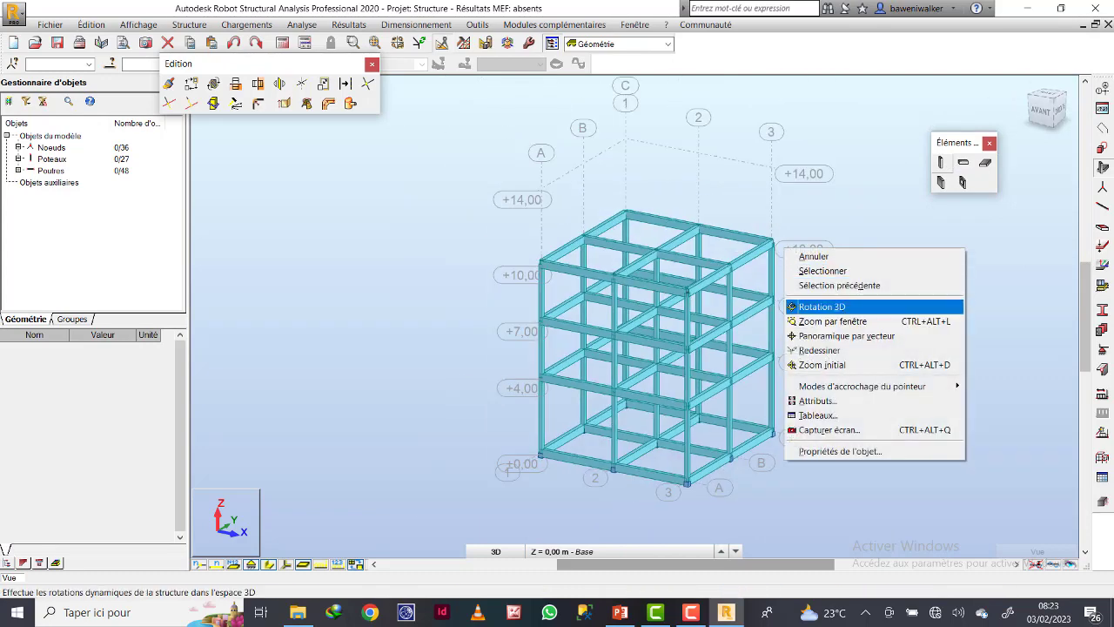
{"action": "left_click", "coordinate": [820, 303]}
{"action": "mouse_move", "coordinate": [820, 303]}
{"action": "left_mouse_down"}
{"action": "mouse_move", "coordinate": [847, 387]}
{"action": "mouse_move", "coordinate": [779, 359]}
{"action": "mouse_move", "coordinate": [766, 396]}
{"action": "mouse_move", "coordinate": [770, 424]}
{"action": "mouse_move", "coordinate": [821, 421]}
{"action": "left_mouse_up"}
{"action": "scroll", "coordinate": [777, 392], "scroll_direction": "up", "scroll_amount": 2}
{"action": "scroll", "coordinate": [777, 392], "scroll_direction": "up", "scroll_amount": 2}
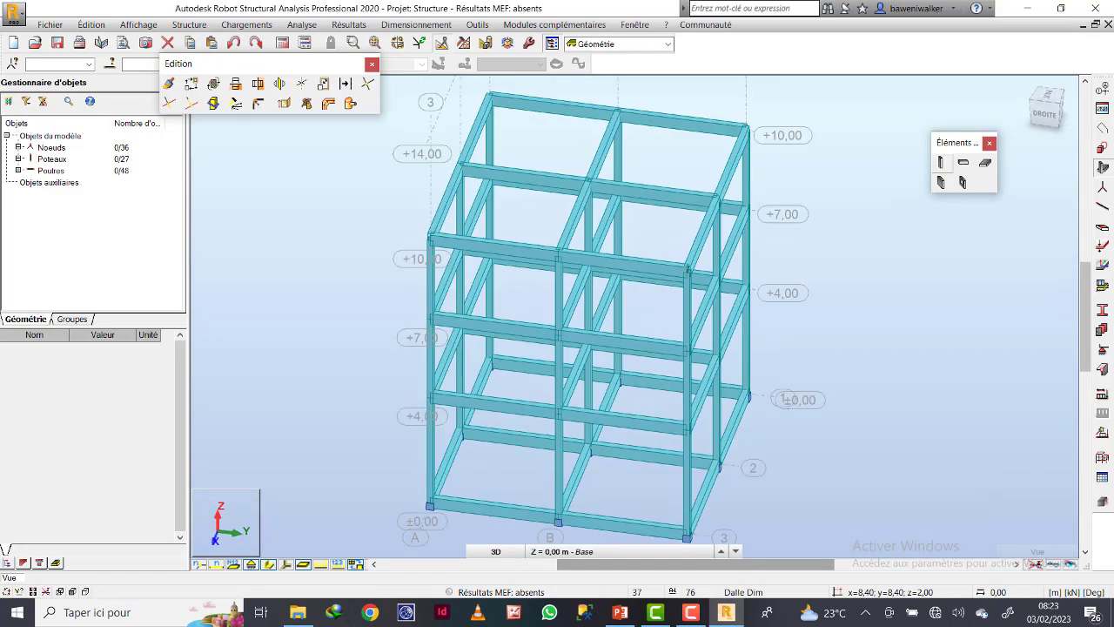
{"action": "scroll", "coordinate": [787, 405], "scroll_direction": "down", "scroll_amount": 3}
{"action": "mouse_move", "coordinate": [787, 406]}
{"action": "middle_mouse_down", "text": "shift"}
{"action": "mouse_move", "coordinate": [816, 417]}
{"action": "mouse_move", "coordinate": [840, 404]}
{"action": "mouse_move", "coordinate": [857, 422]}
{"action": "mouse_move", "coordinate": [783, 398]}
{"action": "mouse_move", "coordinate": [831, 397]}
{"action": "mouse_move", "coordinate": [779, 394]}
{"action": "middle_mouse_up", "text": "shift"}
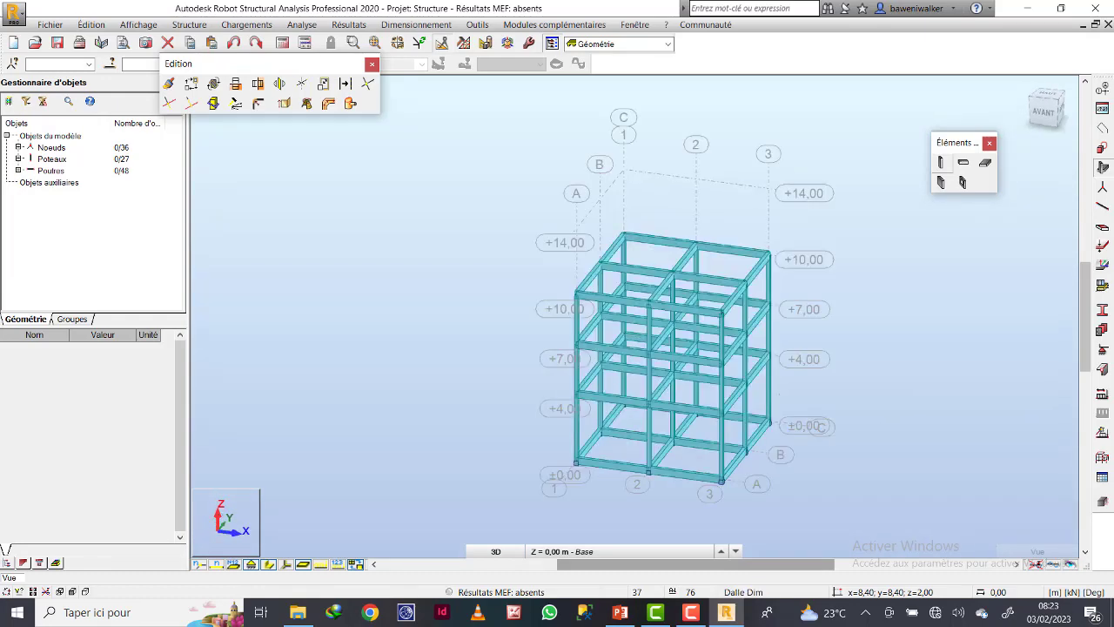
{"action": "scroll", "coordinate": [777, 393], "scroll_direction": "up", "scroll_amount": 2}
{"action": "scroll", "coordinate": [722, 342], "scroll_direction": "down", "scroll_amount": 2}
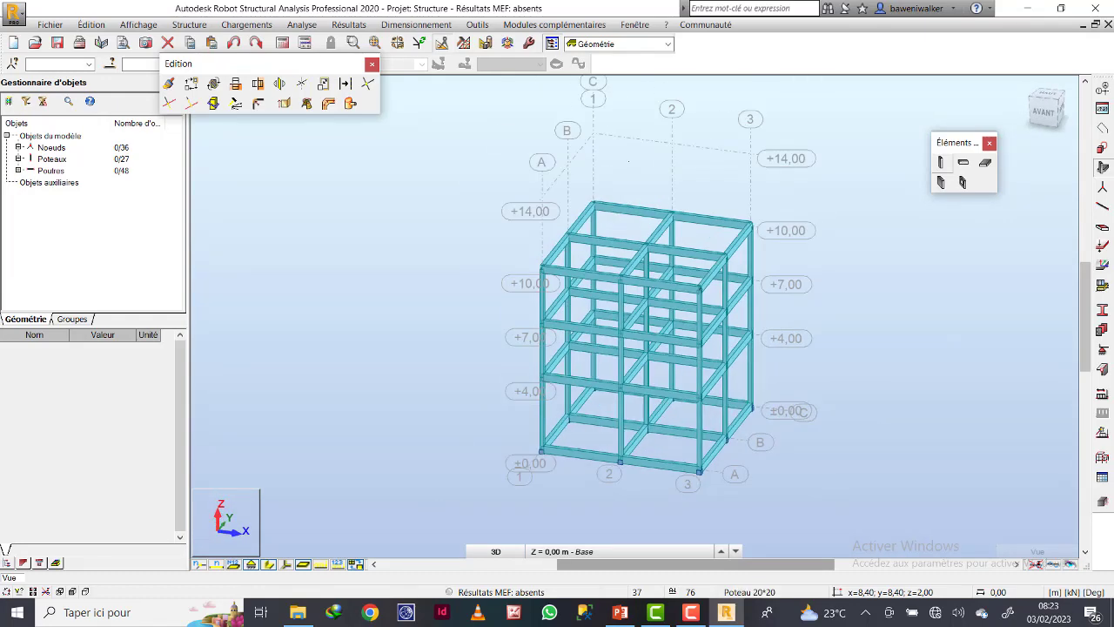
{"action": "right_click", "coordinate": [629, 161]}
{"action": "left_click", "coordinate": [630, 185]}
{"action": "scroll", "coordinate": [714, 271], "scroll_direction": "up", "scroll_amount": 2}
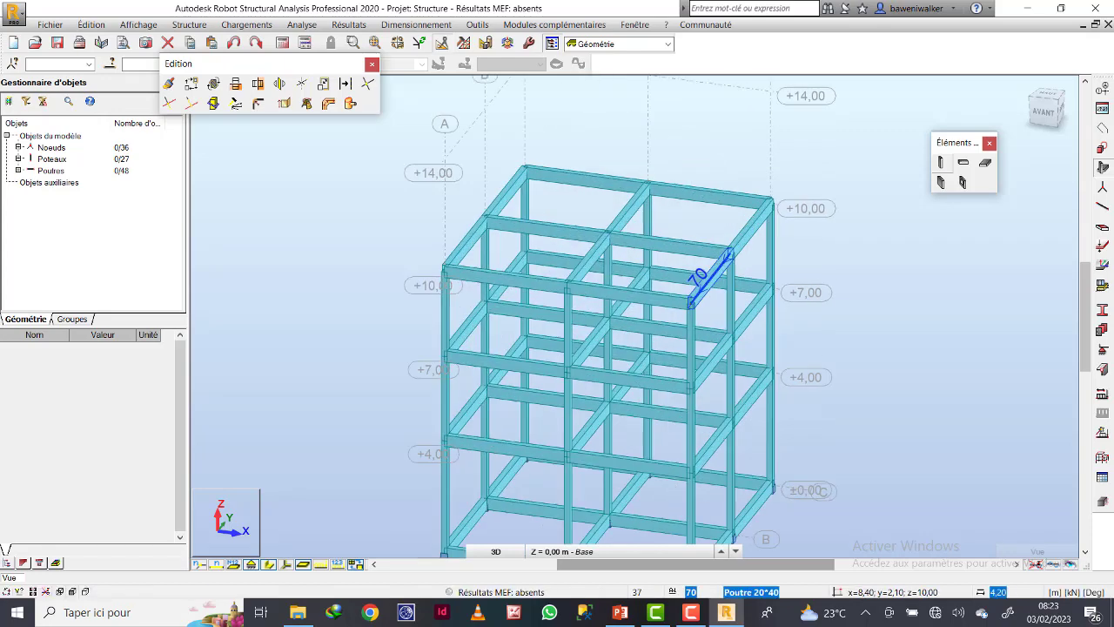
{"action": "scroll", "coordinate": [712, 265], "scroll_direction": "up", "scroll_amount": 1}
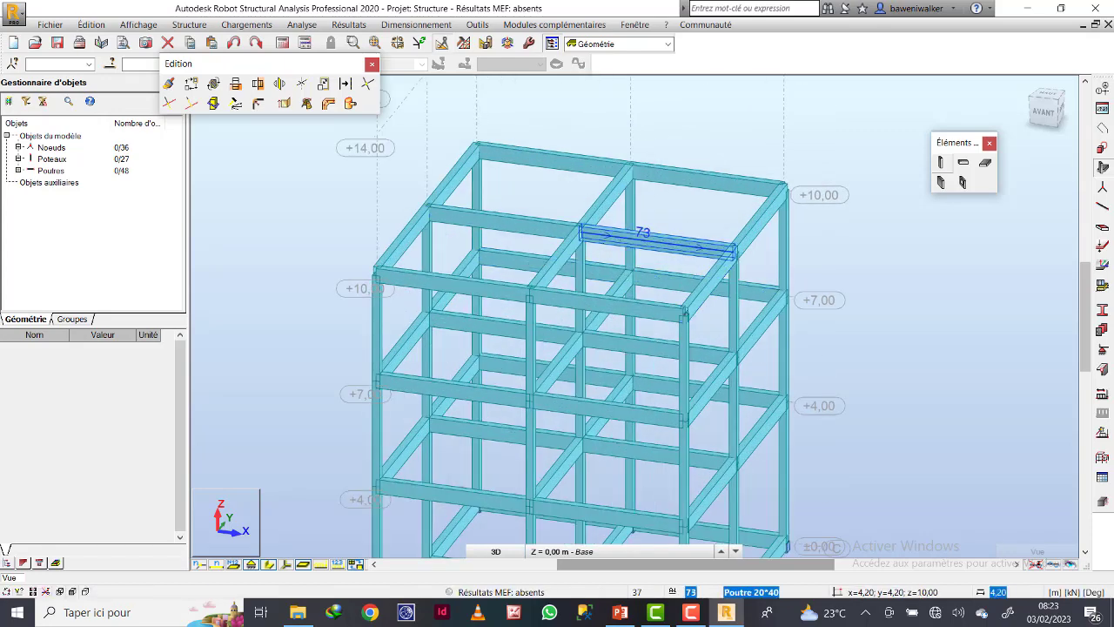
{"action": "scroll", "coordinate": [599, 263], "scroll_direction": "down", "scroll_amount": 2}
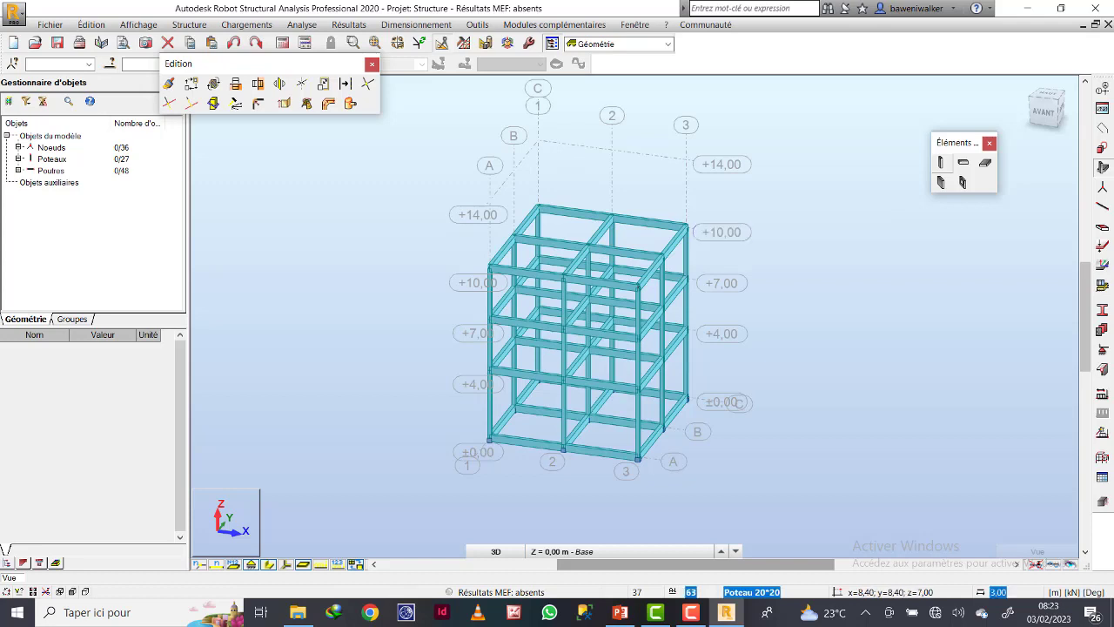
Switch to the XY plan view and set the work plane to the +10,00 construction level
{"action": "left_click", "coordinate": [496, 551]}
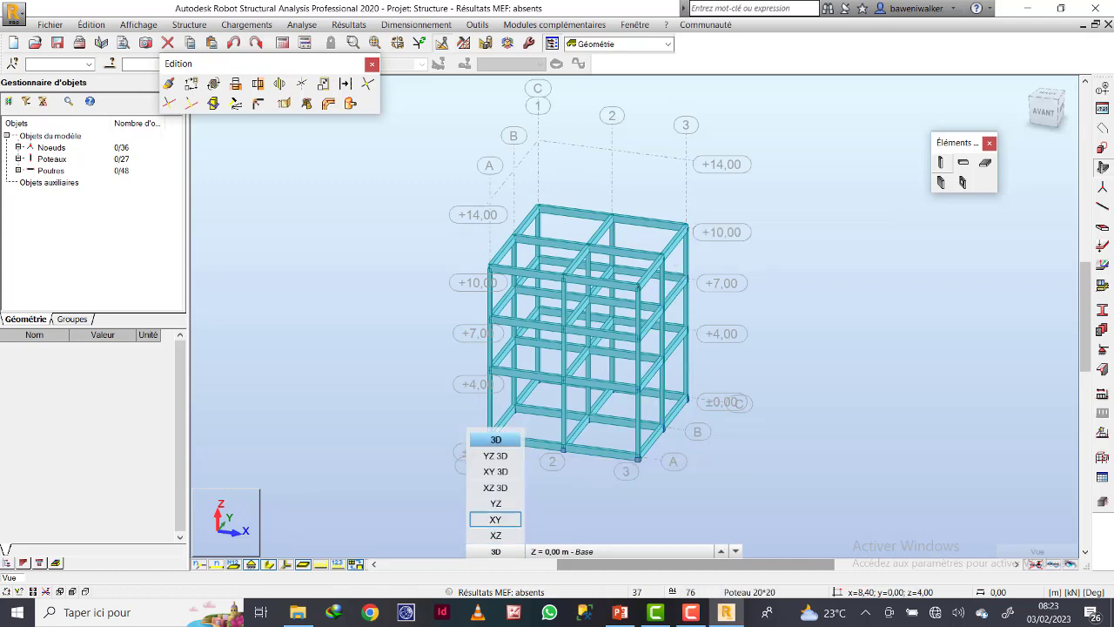
{"action": "left_click", "coordinate": [495, 518]}
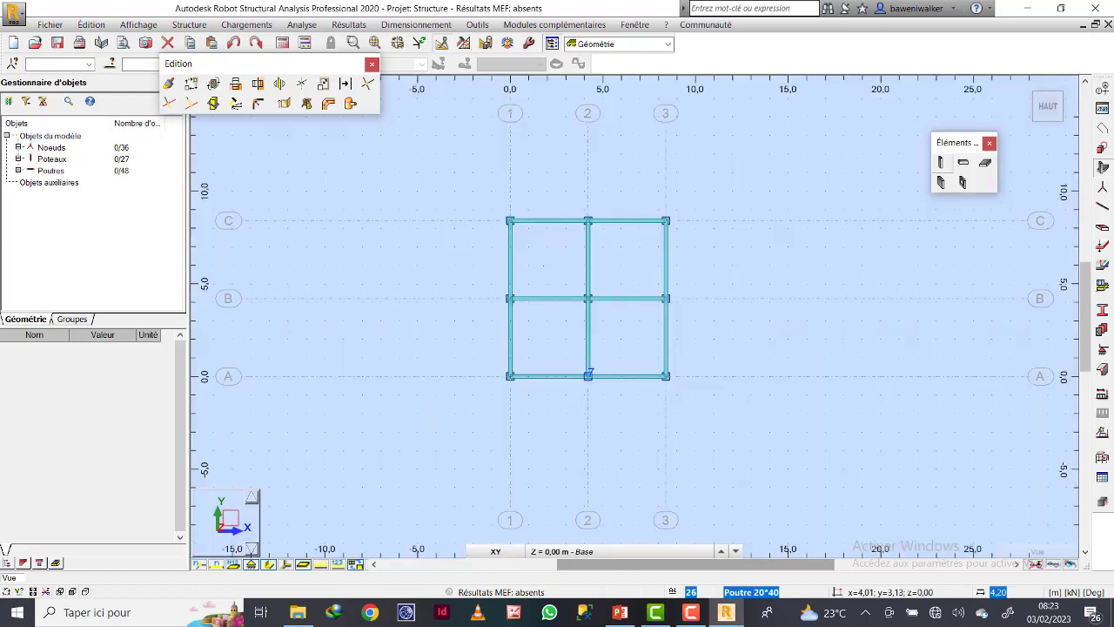
{"action": "left_click", "coordinate": [621, 551]}
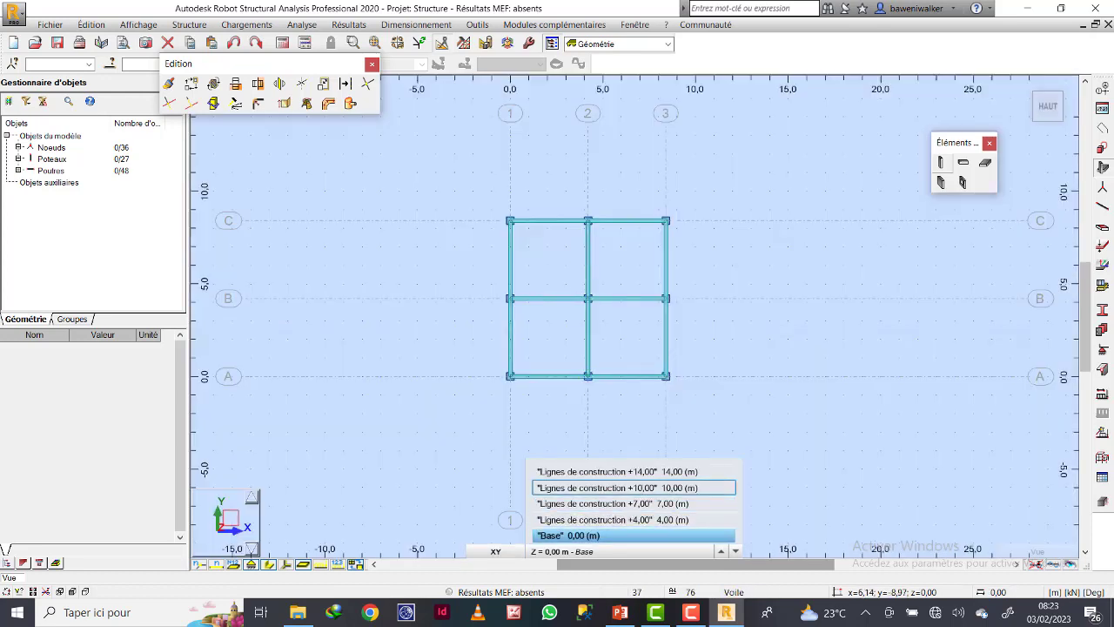
{"action": "left_click", "coordinate": [622, 488]}
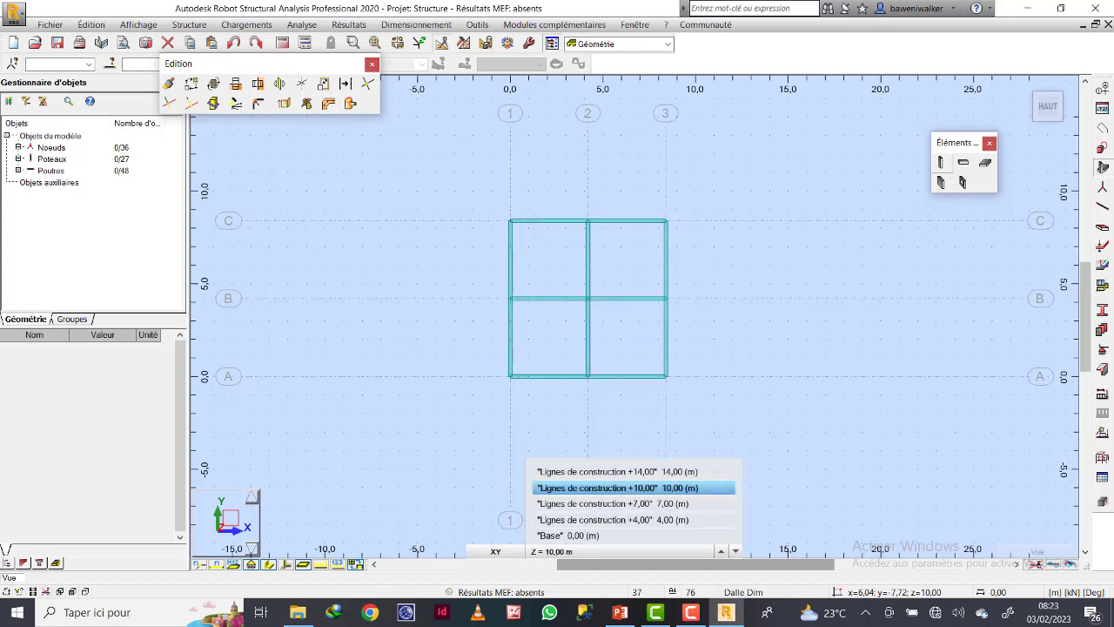
{"action": "mouse_move", "coordinate": [495, 551]}
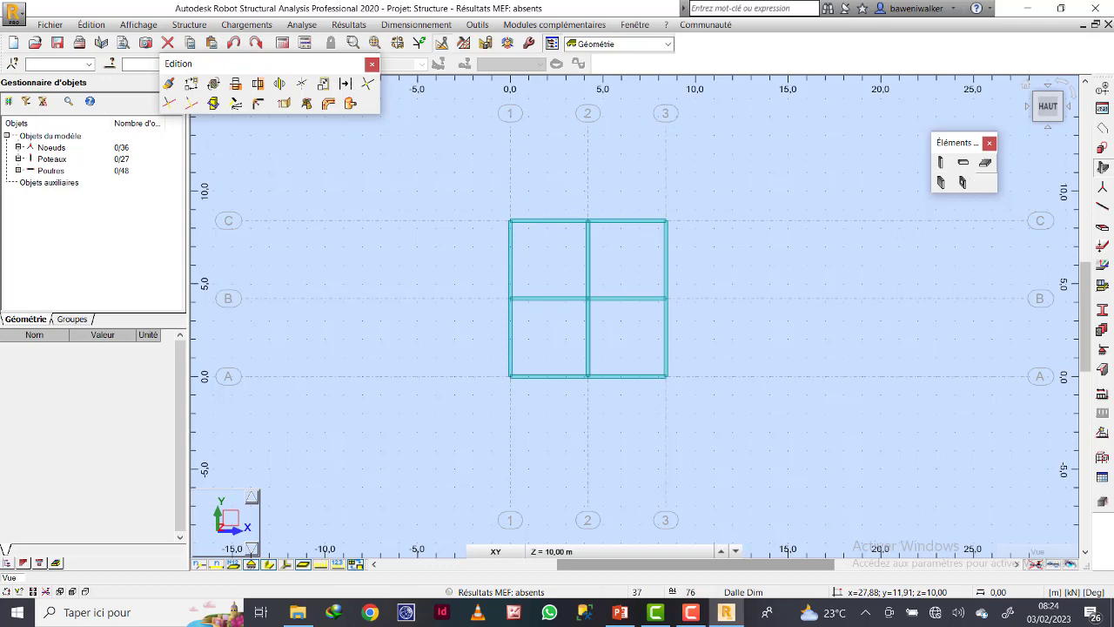
Start a new floor and define a uniform thickness named Dalle 15cm, 15 cm thick, in BETON25
{"action": "left_click", "coordinate": [962, 182]}
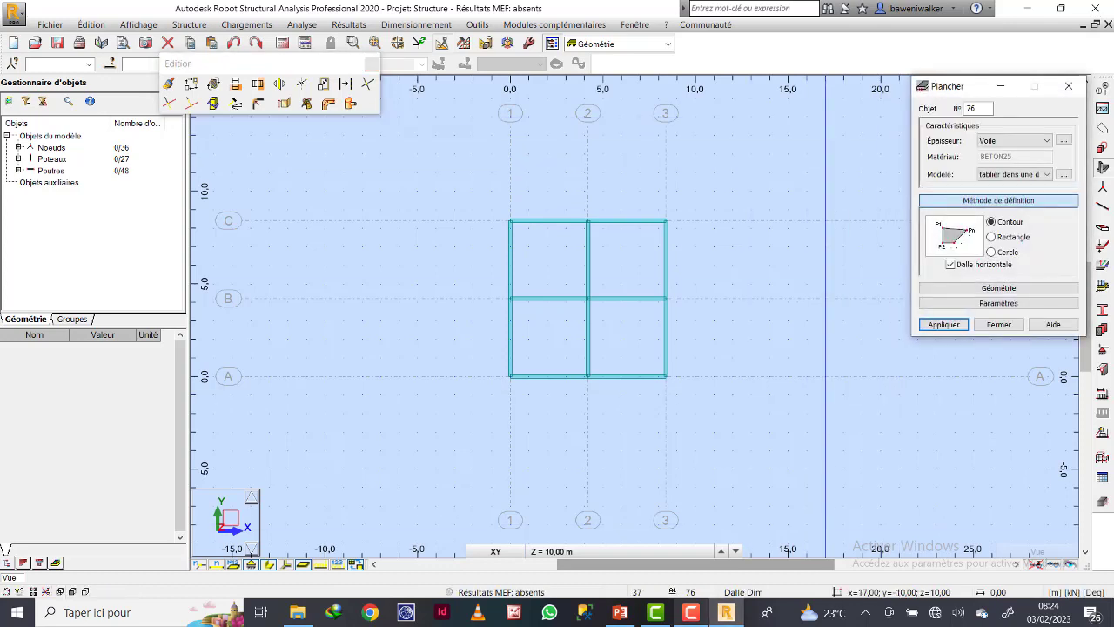
{"action": "mouse_move", "coordinate": [690, 612]}
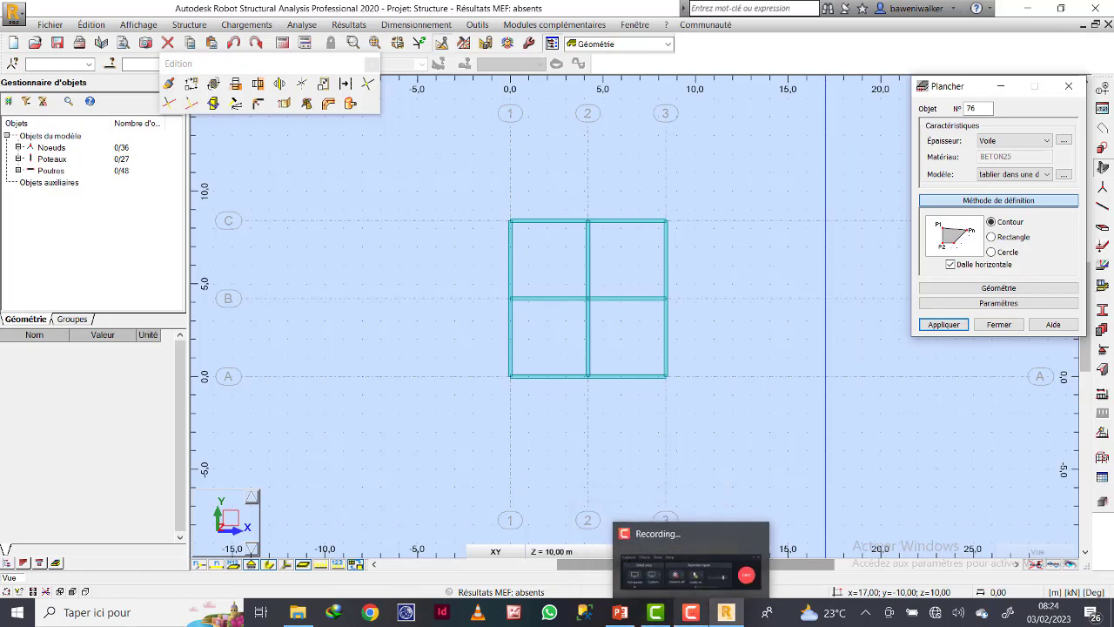
{"action": "left_click", "coordinate": [687, 562]}
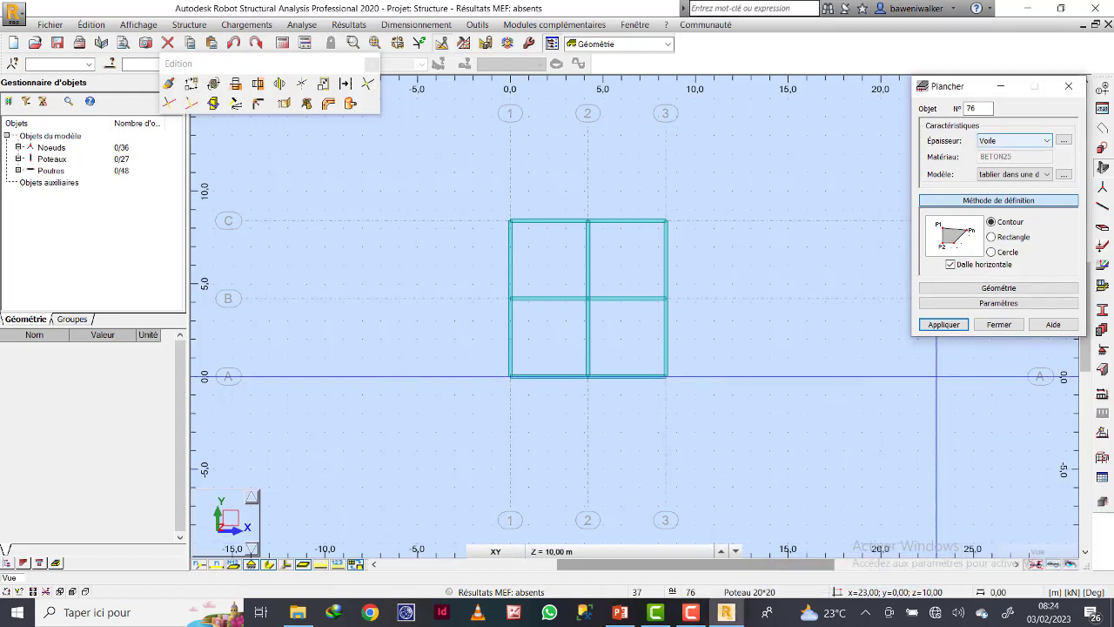
{"action": "left_click", "coordinate": [1014, 140]}
{"action": "left_click", "coordinate": [1035, 140]}
{"action": "left_click", "coordinate": [1063, 141]}
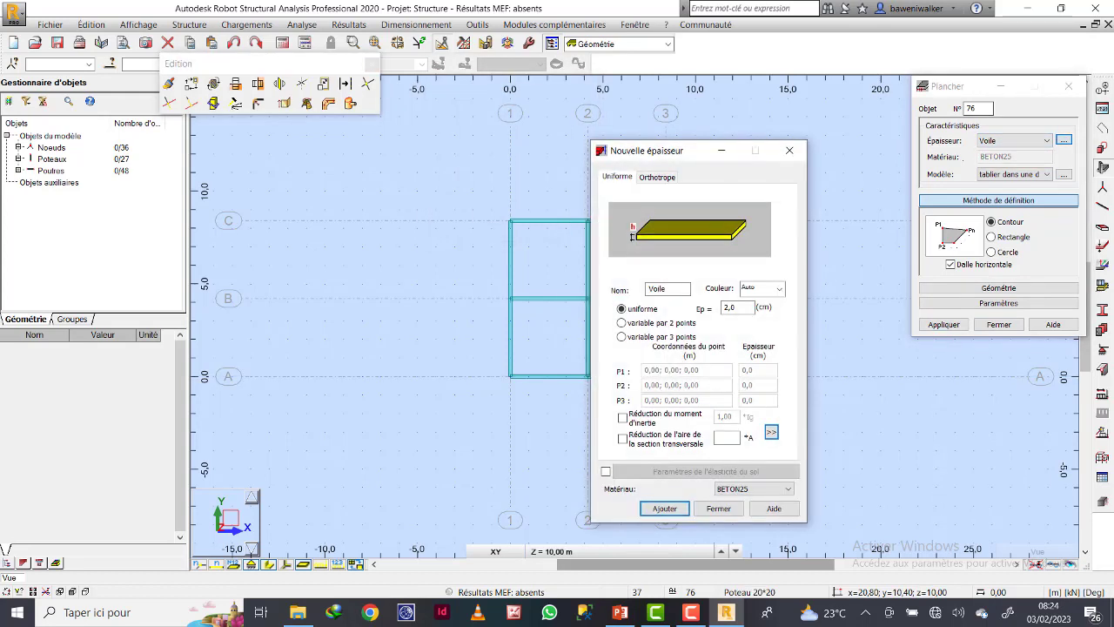
{"action": "left_click", "coordinate": [669, 289]}
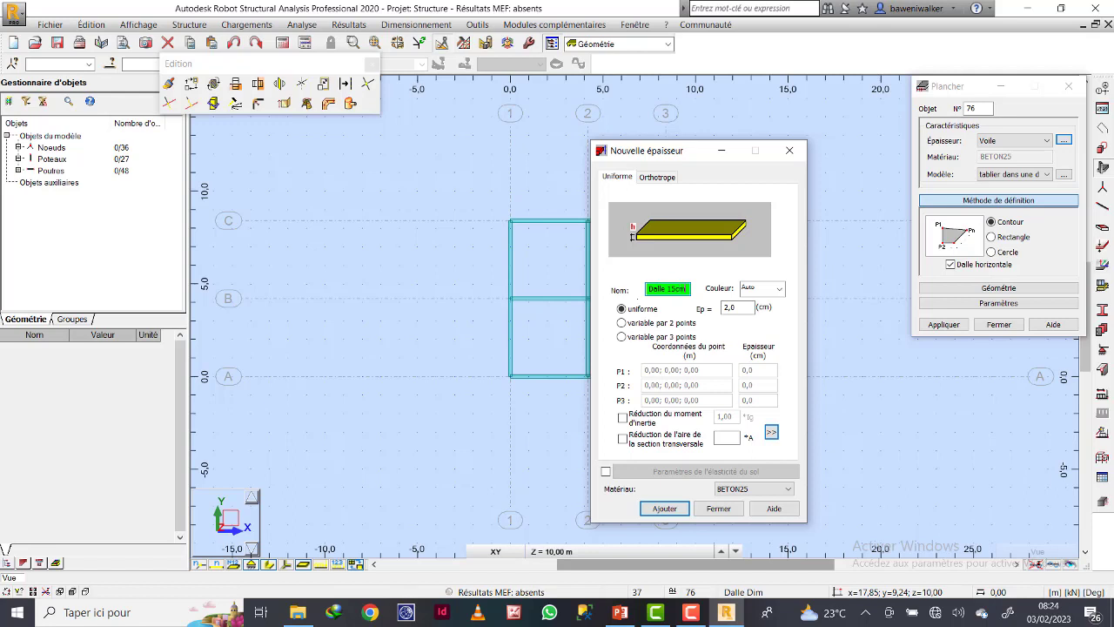
{"action": "key", "text": "Tab"}
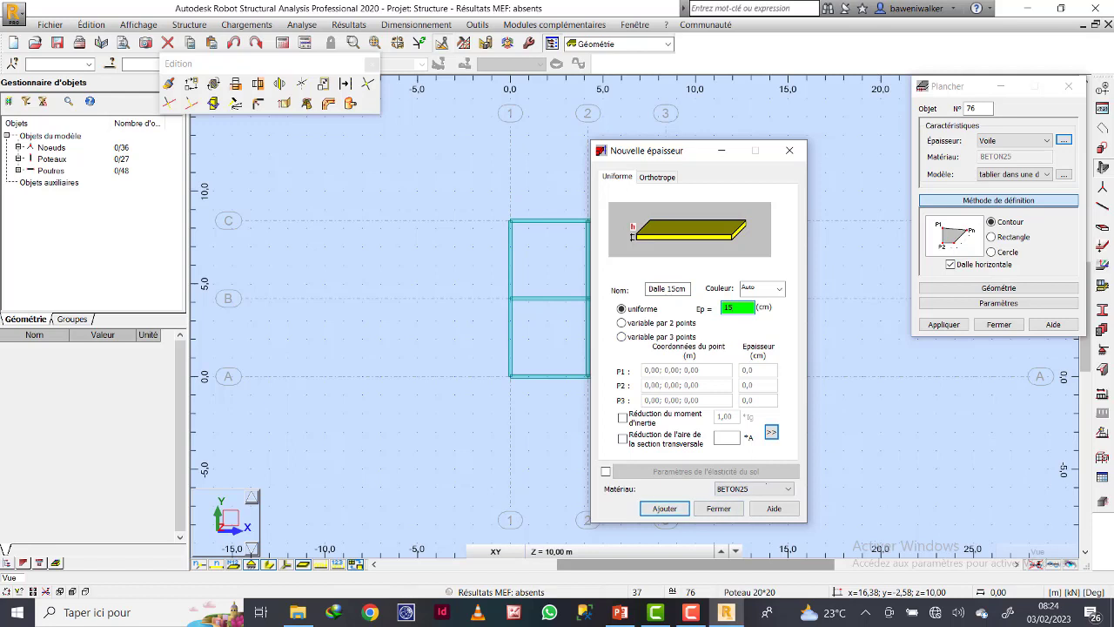
{"action": "left_click", "coordinate": [757, 489]}
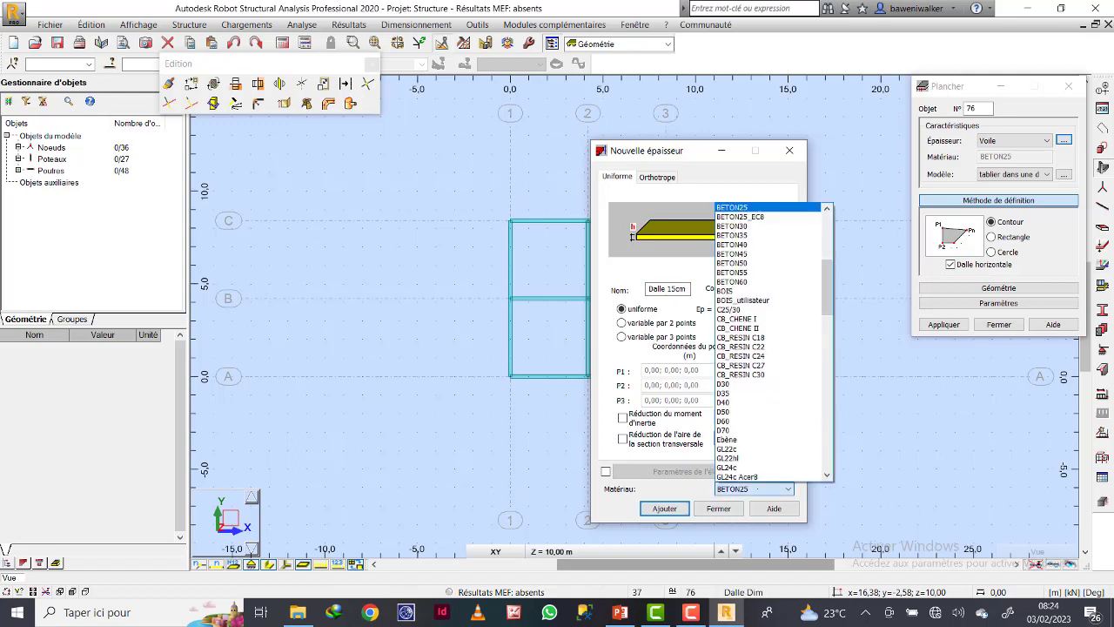
{"action": "left_click", "coordinate": [757, 489]}
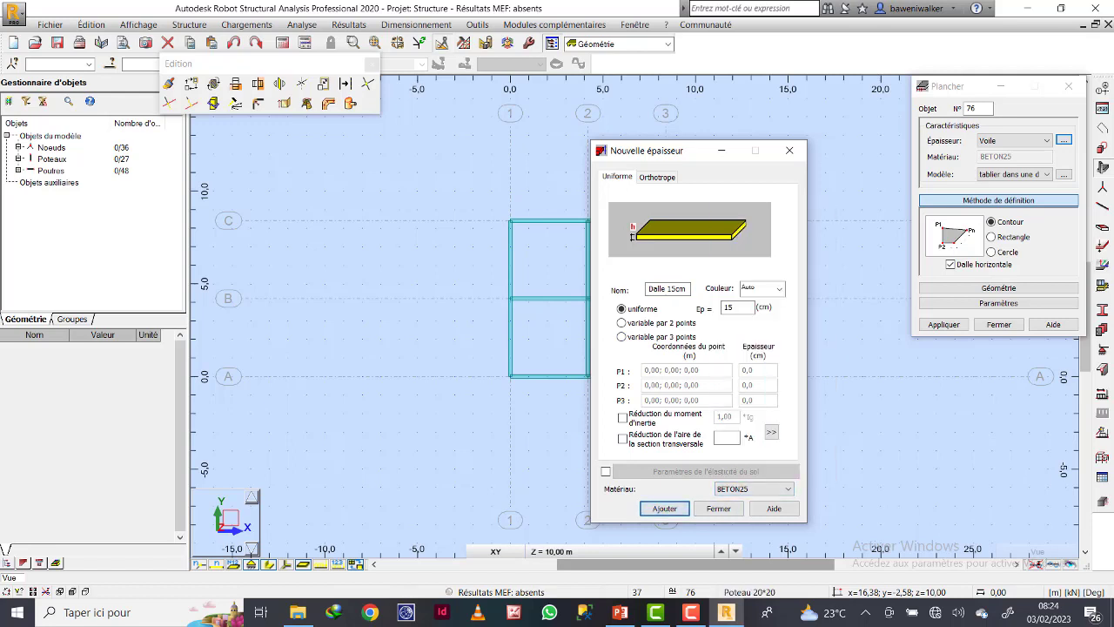
{"action": "left_click", "coordinate": [719, 508]}
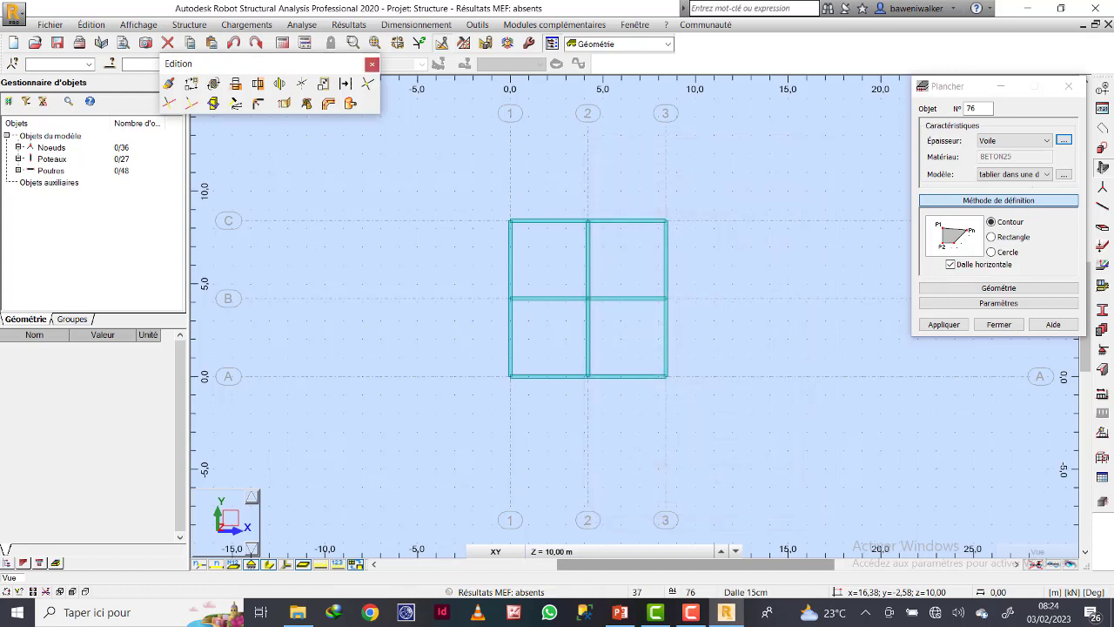
Assign the Dalle 15cm thickness and the coque calculation model to the new floor
{"action": "left_click", "coordinate": [1046, 140]}
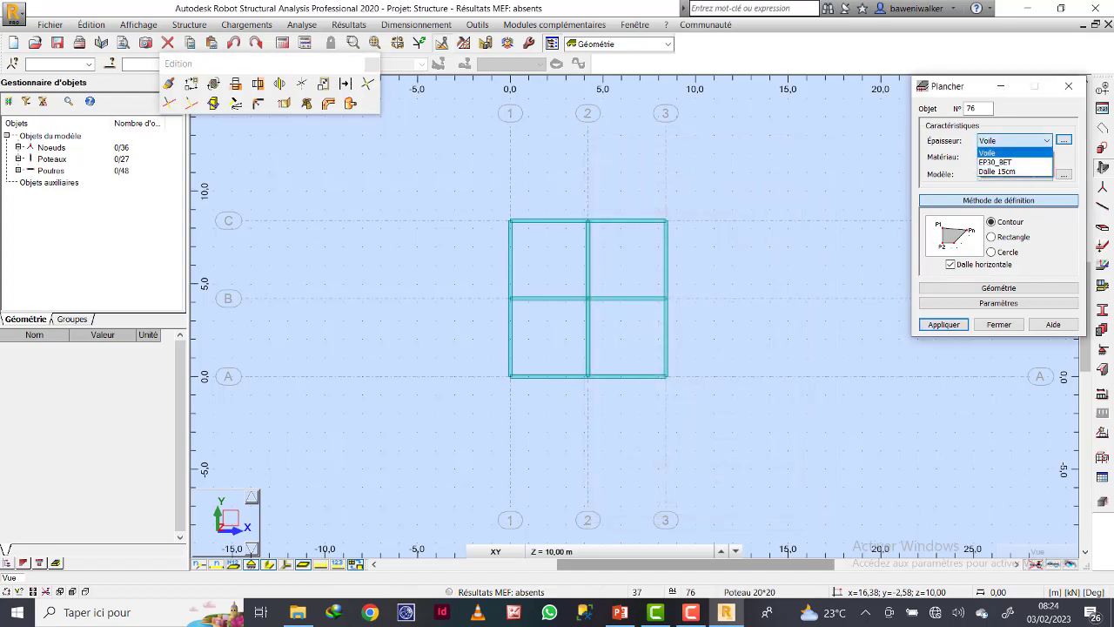
{"action": "left_click", "coordinate": [996, 172]}
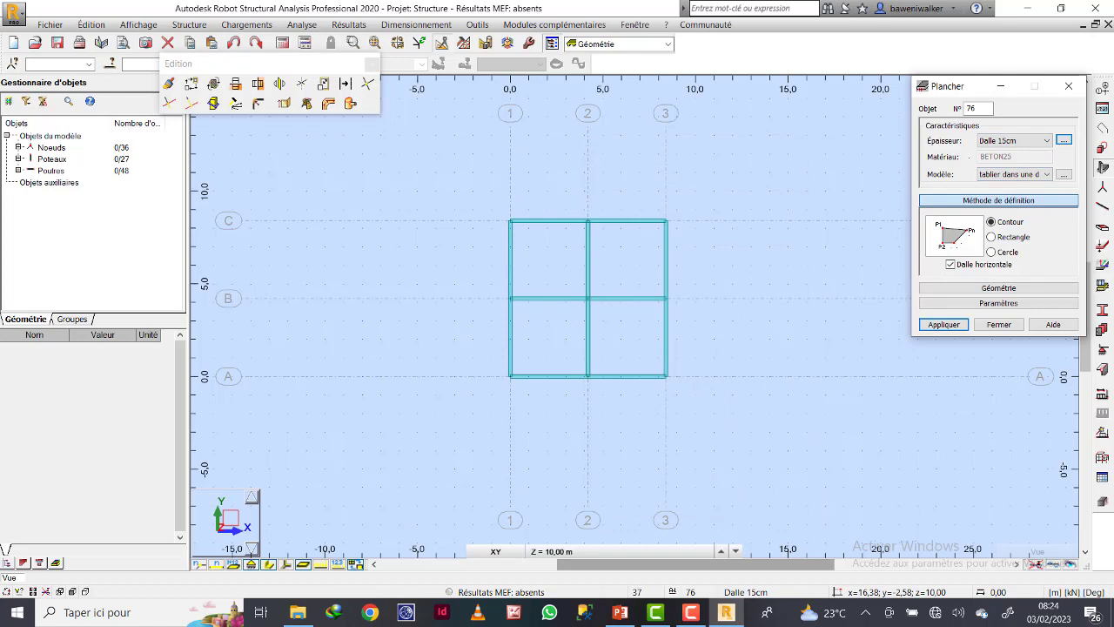
{"action": "left_click", "coordinate": [1010, 174]}
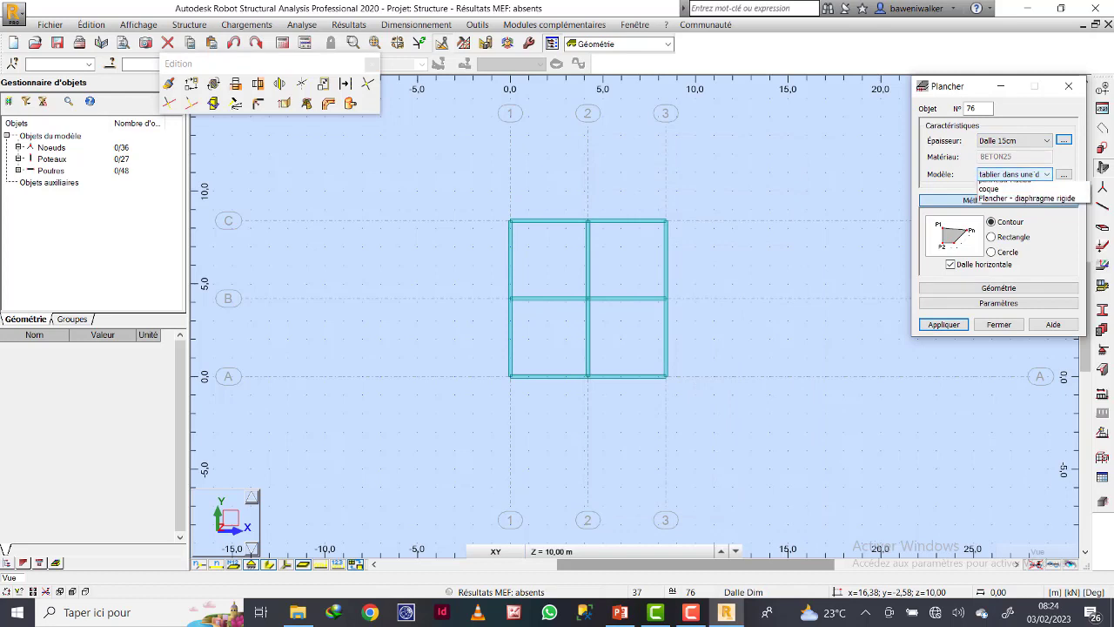
{"action": "left_click", "coordinate": [1009, 206]}
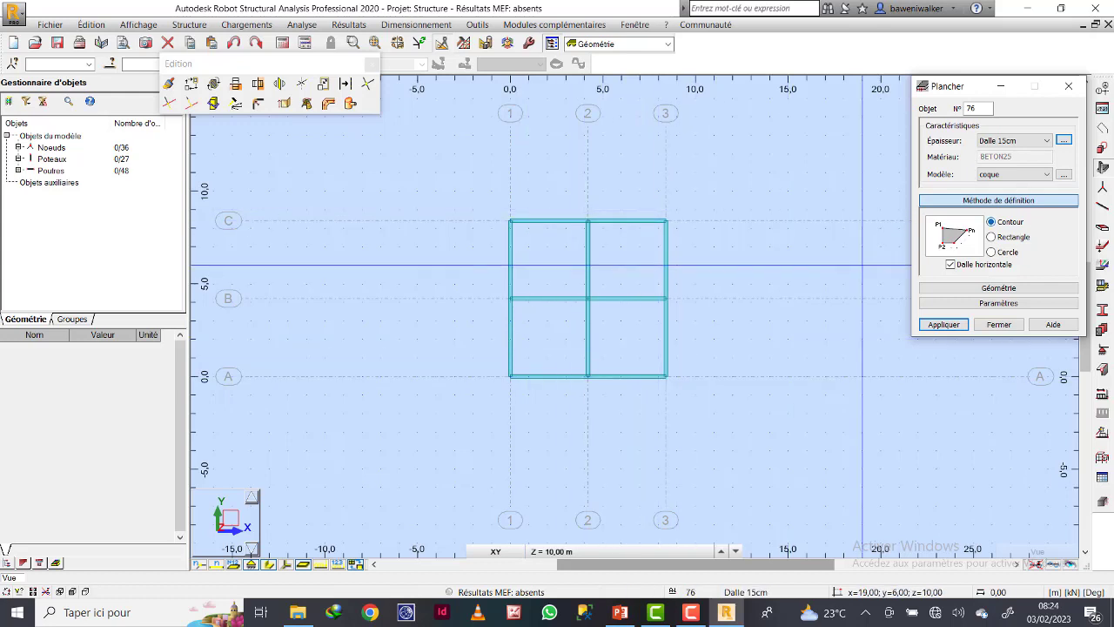
Draw the floor slab as a rectangle through grid corners 1-C, 3-C and 3-A at level +10,00
{"action": "left_click", "coordinate": [991, 237]}
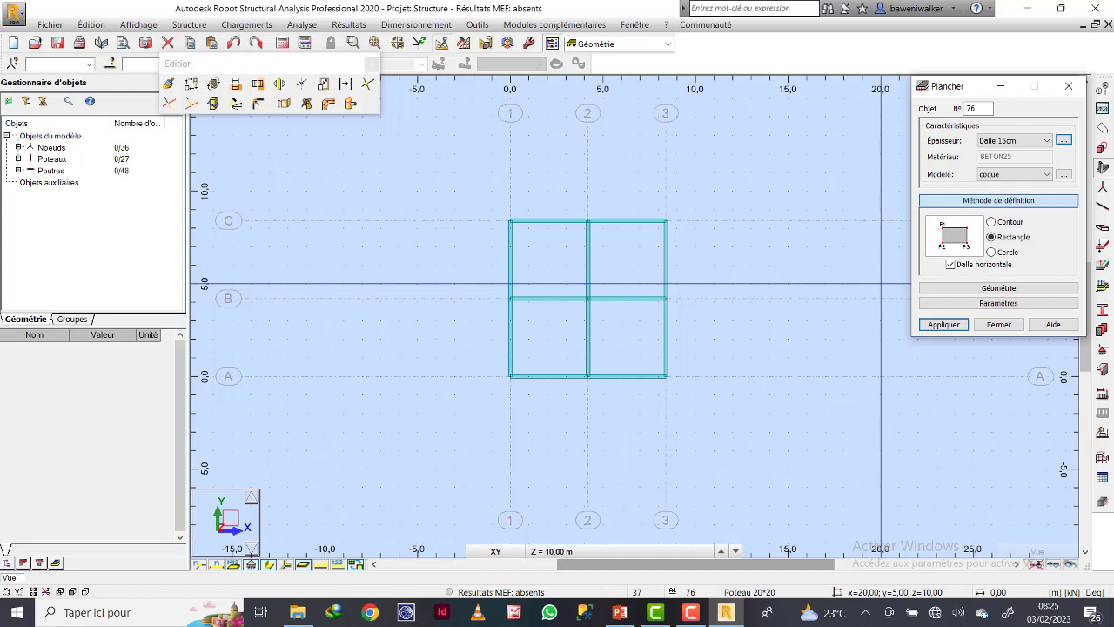
{"action": "left_click", "coordinate": [510, 220]}
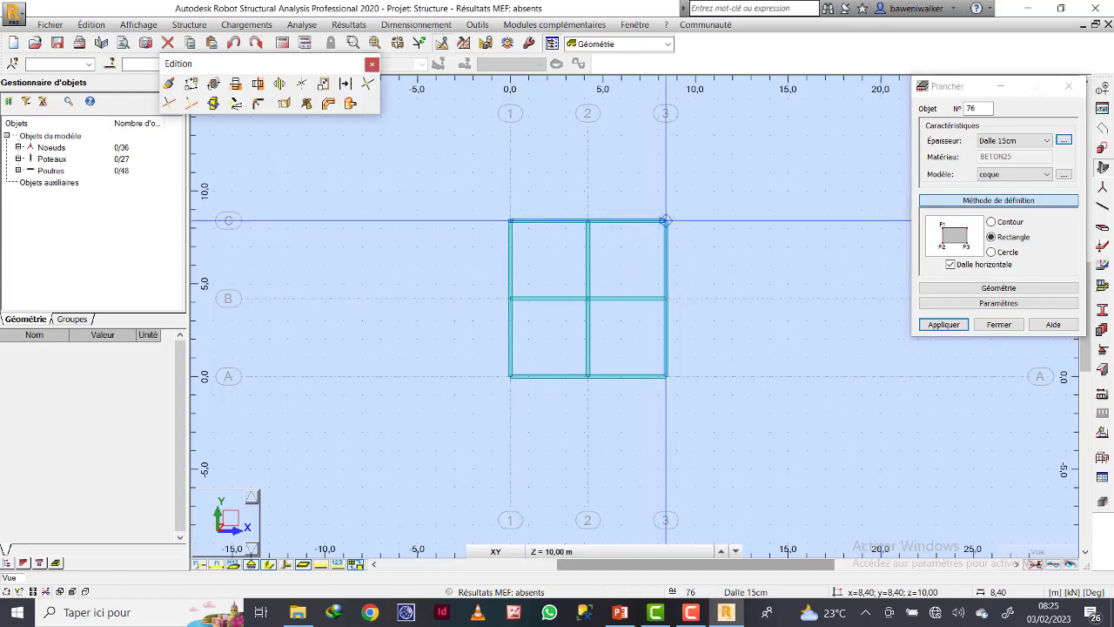
{"action": "left_click", "coordinate": [665, 220]}
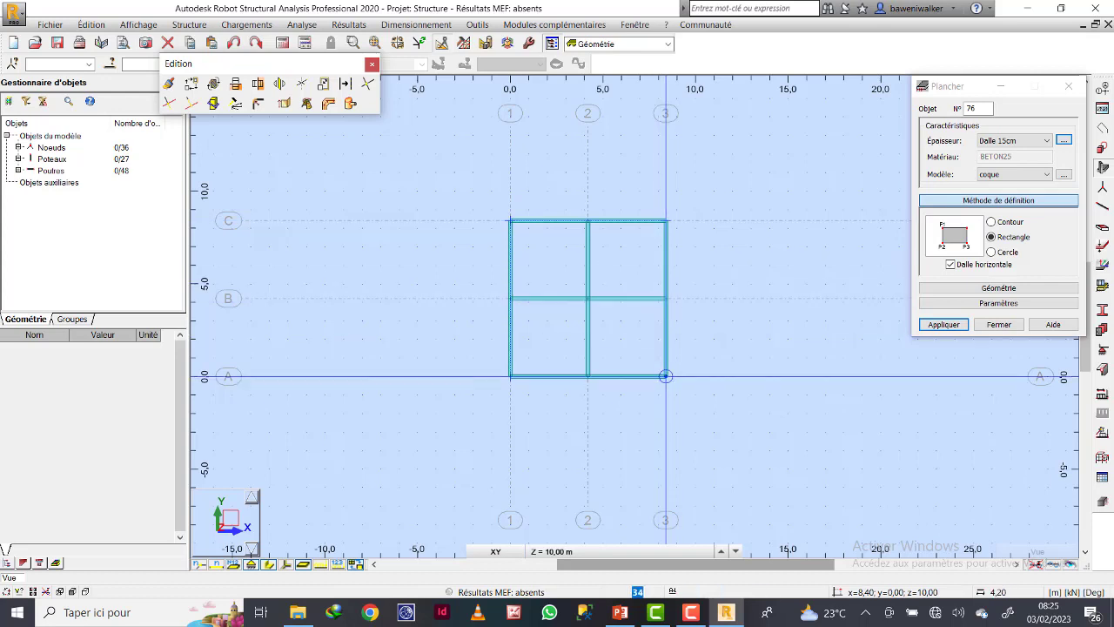
{"action": "left_click", "coordinate": [664, 376]}
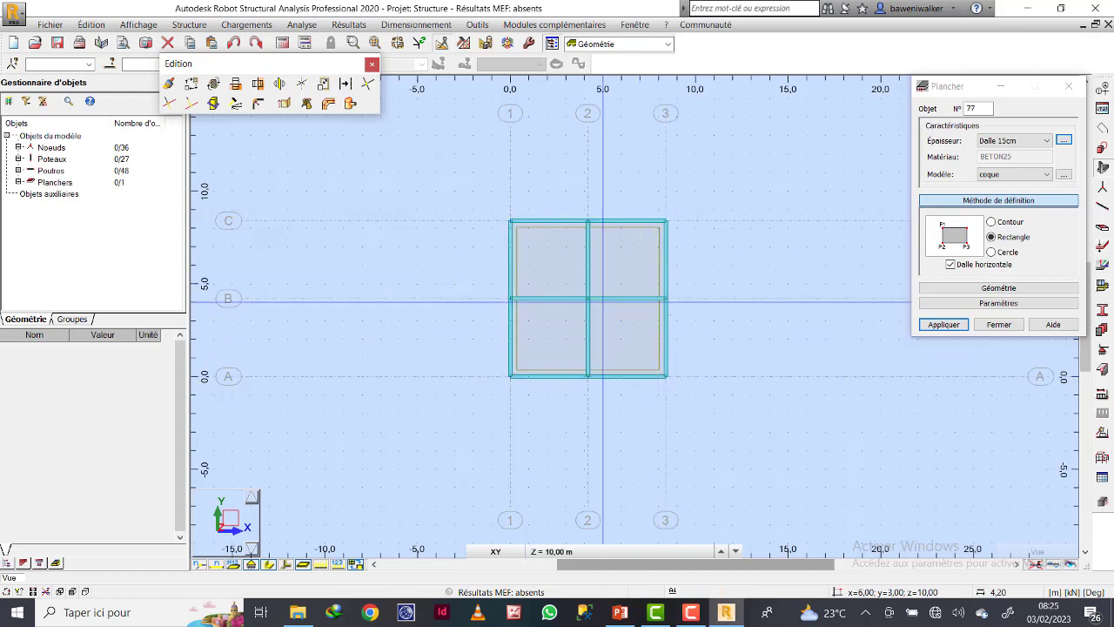
{"action": "left_click", "coordinate": [999, 324]}
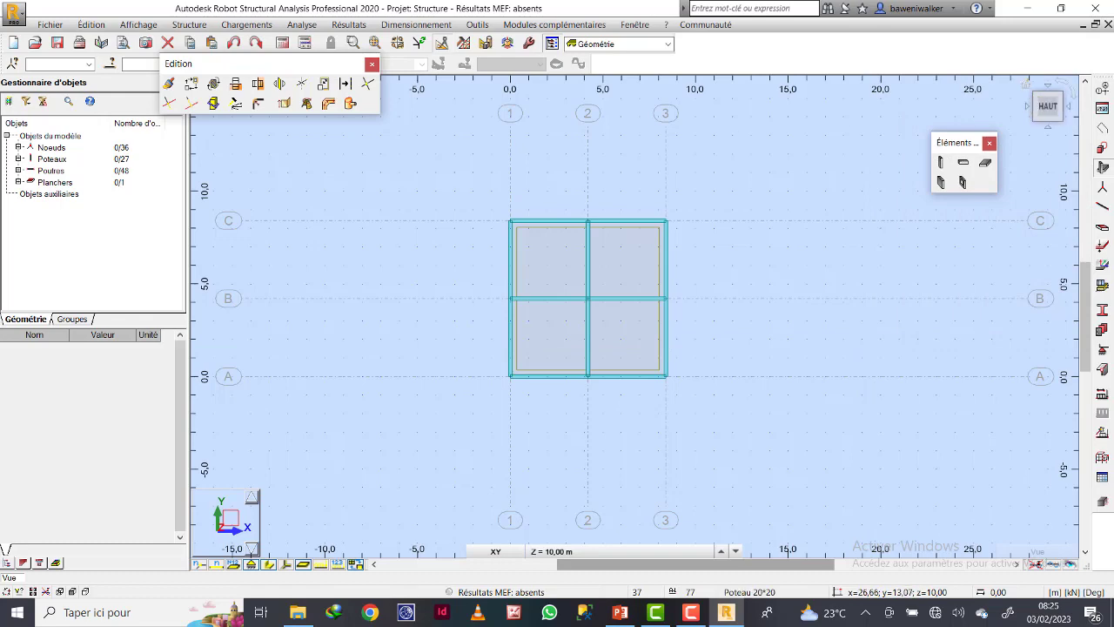
Examine the whole frame in 3D, checking the slab on top of the beams at level +10,00
{"action": "left_click", "coordinate": [1025, 85]}
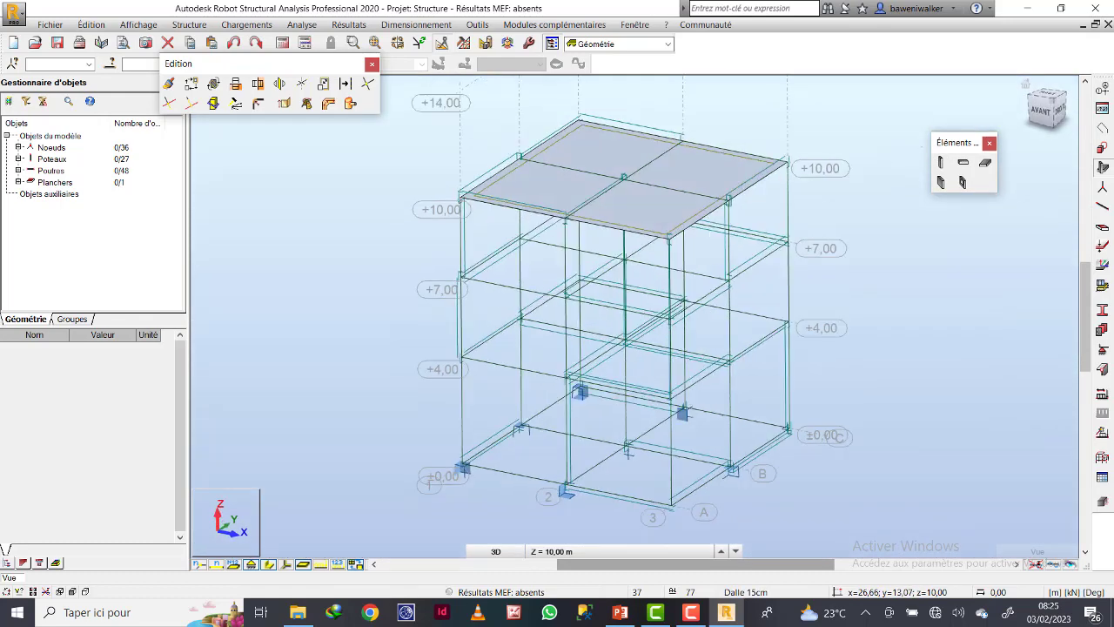
{"action": "scroll", "coordinate": [669, 315], "scroll_direction": "up", "scroll_amount": 3}
{"action": "scroll", "coordinate": [702, 169], "scroll_direction": "down", "scroll_amount": 7}
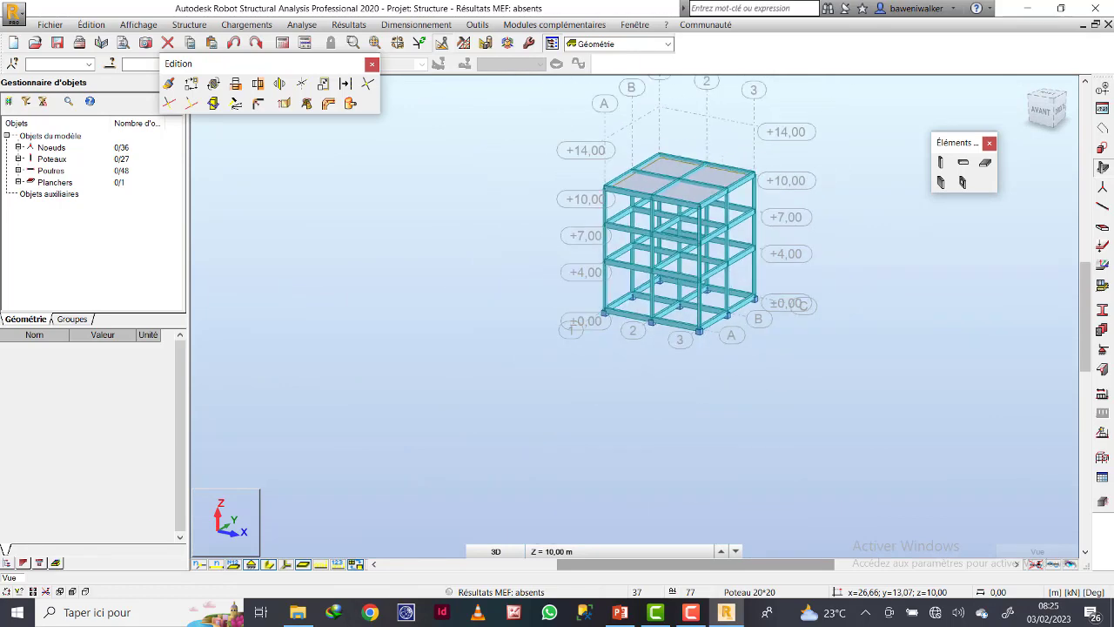
{"action": "scroll", "coordinate": [762, 162], "scroll_direction": "up", "scroll_amount": 2}
{"action": "middle_click_drag", "start_coordinate": [710, 157], "coordinate": [674, 252]}
{"action": "scroll", "coordinate": [676, 249], "scroll_direction": "up", "scroll_amount": 2}
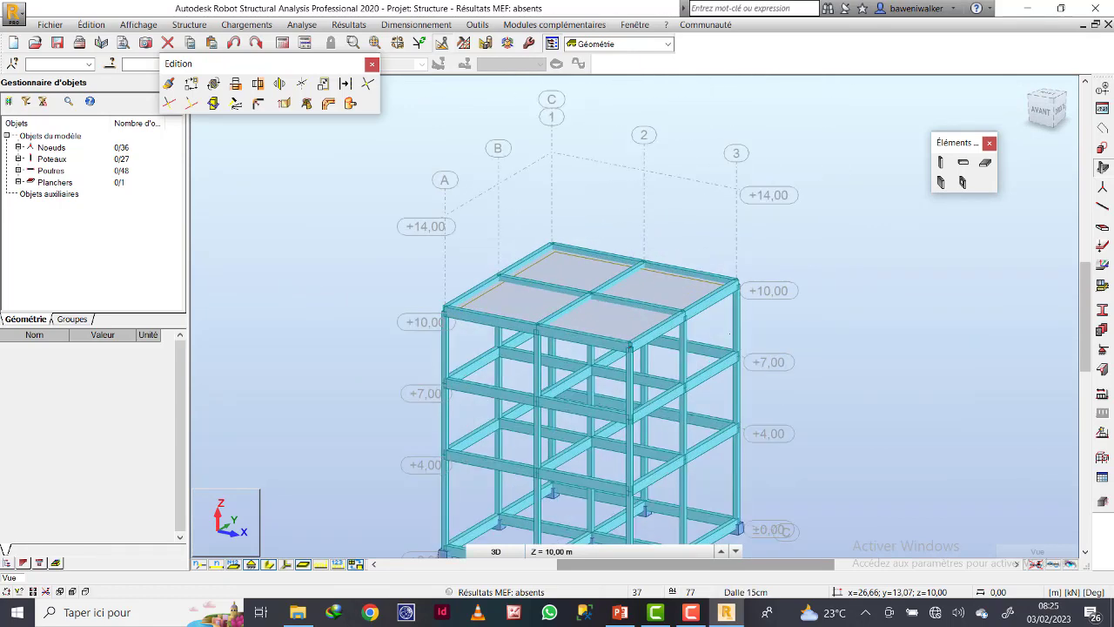
{"action": "scroll", "coordinate": [740, 357], "scroll_direction": "down", "scroll_amount": 3}
{"action": "middle_click_drag", "start_coordinate": [754, 371], "coordinate": [740, 335]}
{"action": "scroll", "coordinate": [641, 234], "scroll_direction": "up", "scroll_amount": 1}
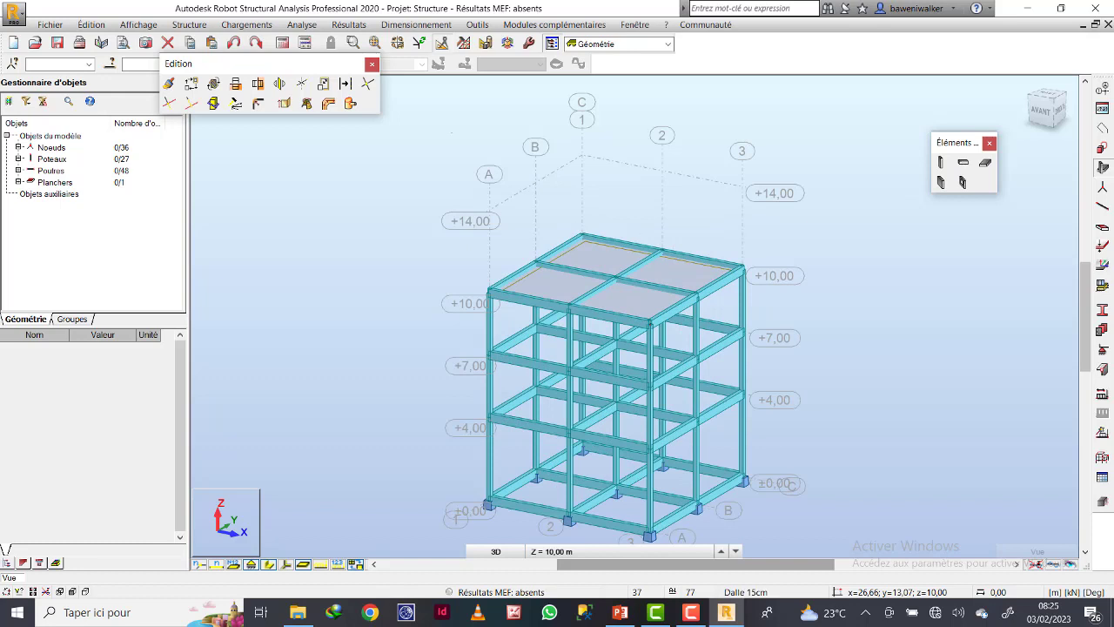
{"action": "right_click", "coordinate": [362, 134]}
{"action": "left_click", "coordinate": [400, 156]}
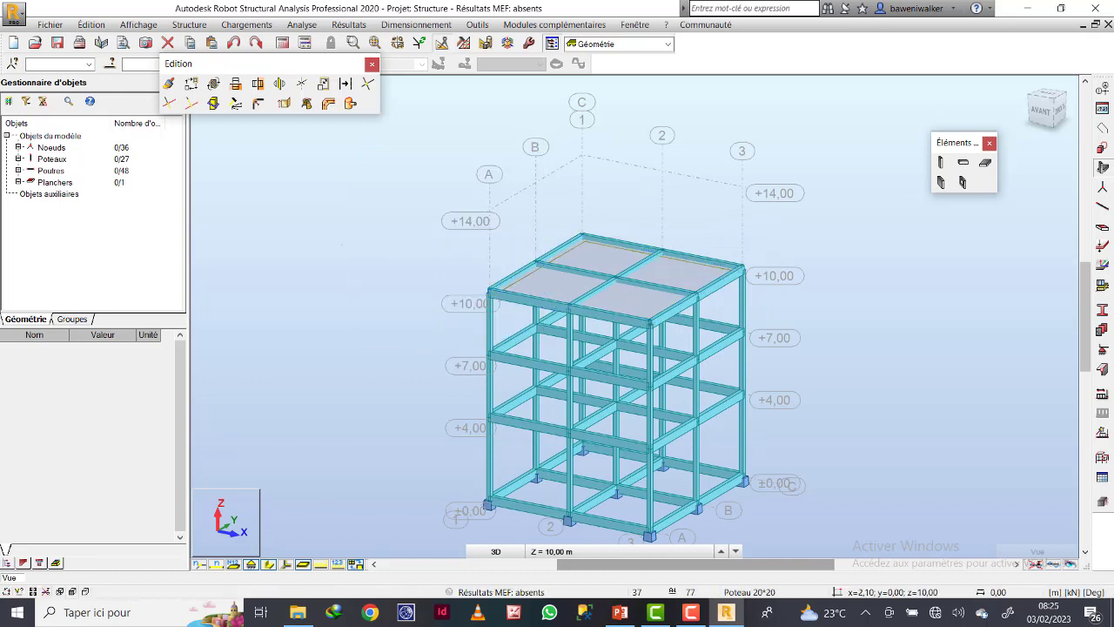
{"action": "scroll", "coordinate": [392, 242], "scroll_direction": "down", "scroll_amount": 2}
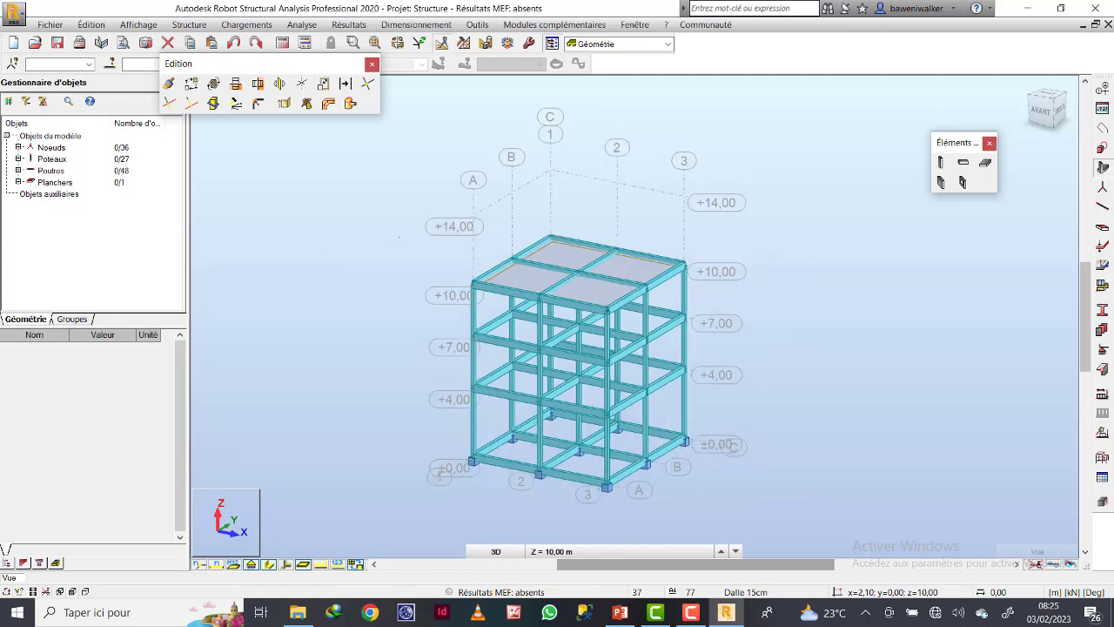
{"action": "scroll", "coordinate": [399, 236], "scroll_direction": "up", "scroll_amount": 2}
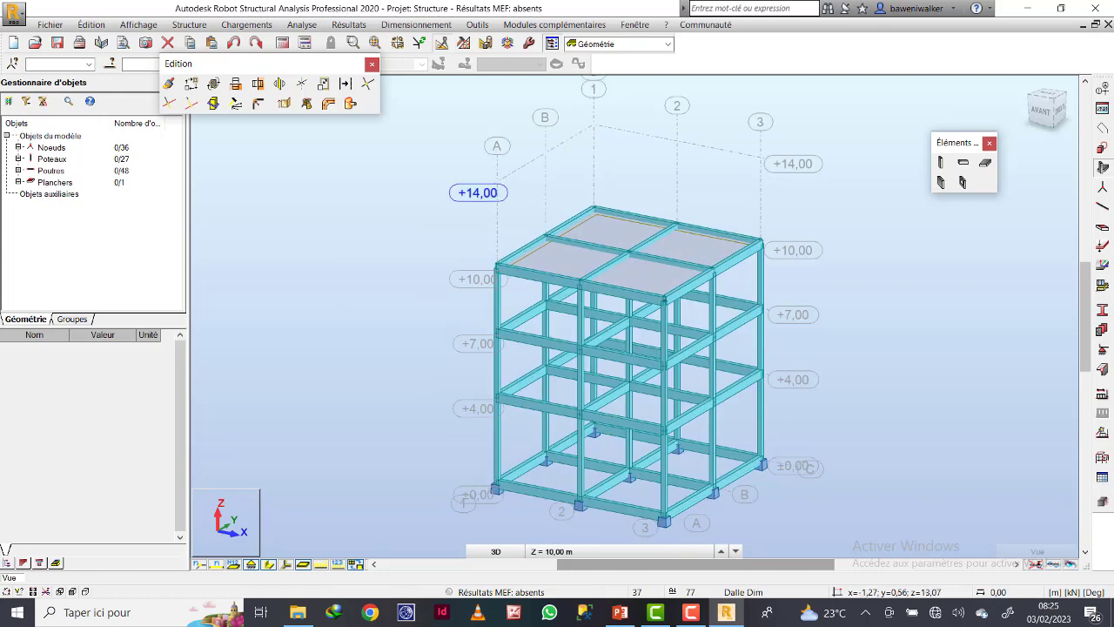
{"action": "middle_click_drag", "start_coordinate": [580, 313], "coordinate": [587, 320]}
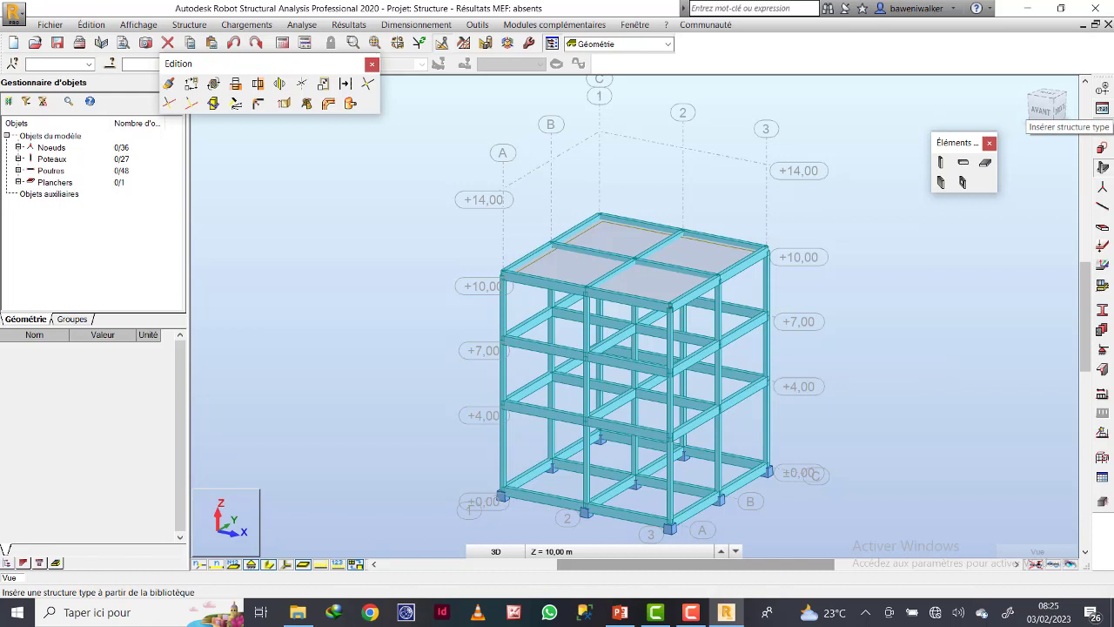
Insert a cylindrical tank shell (réservoir cylindrique) from the PLAQUES & COQUES structure library and bring up its dimensions
{"action": "left_click", "coordinate": [1101, 109]}
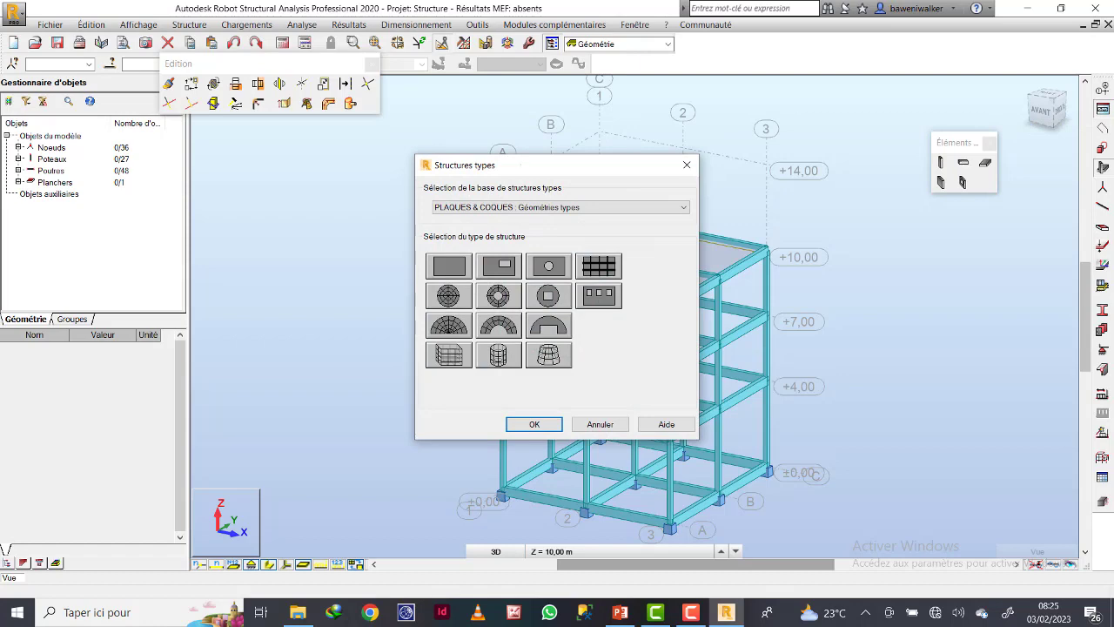
{"action": "left_click_drag", "start_coordinate": [526, 167], "coordinate": [307, 157]}
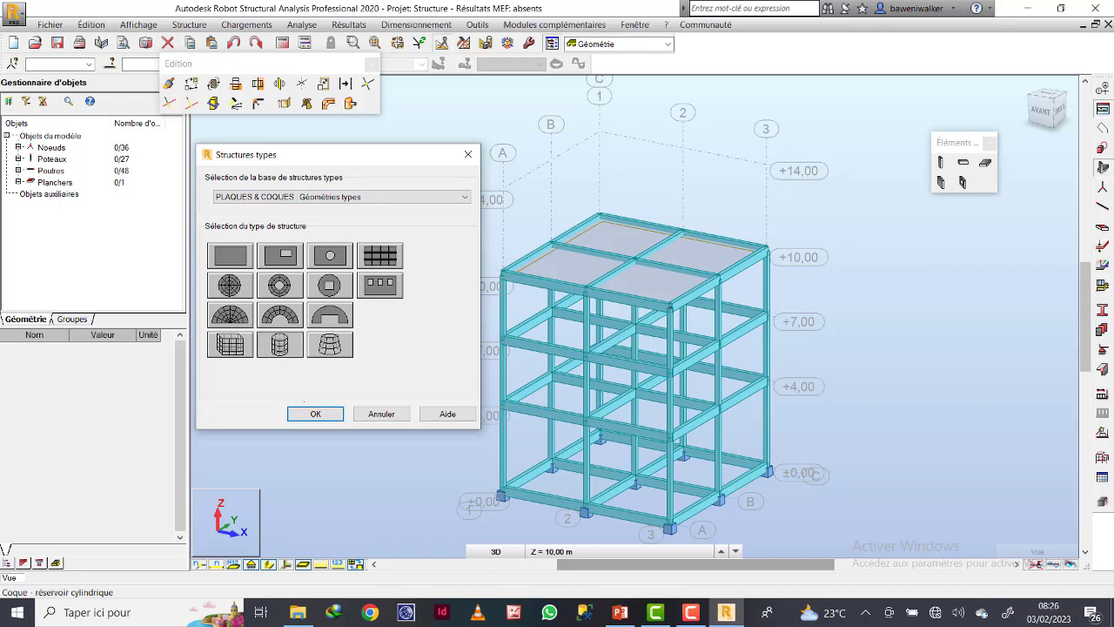
{"action": "left_click", "coordinate": [315, 414]}
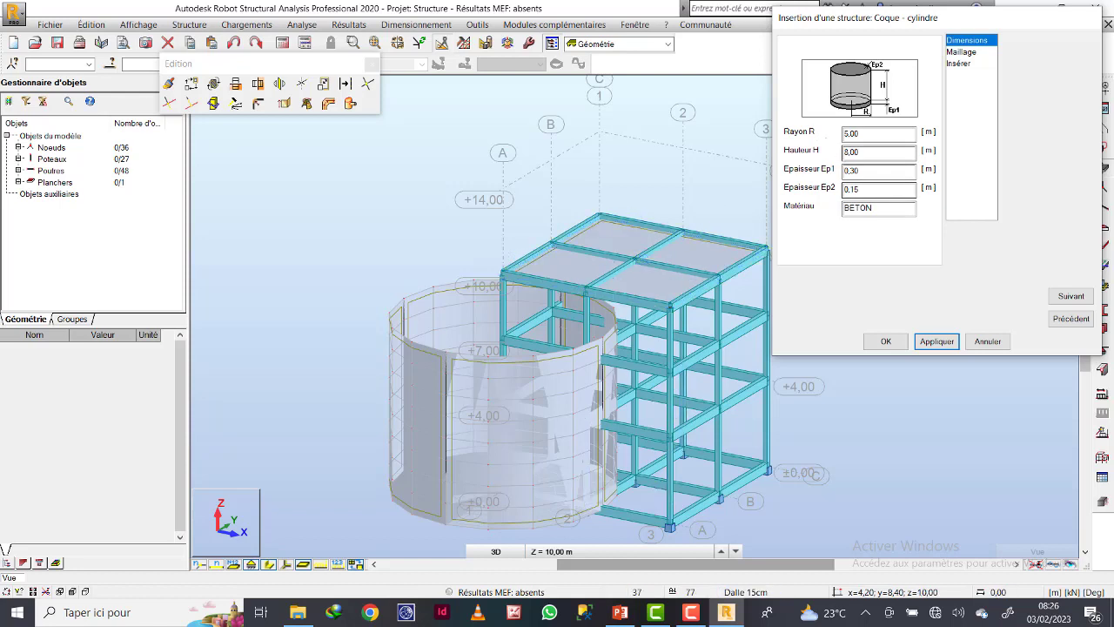
Switch to the PowerPoint project presentation and look up the tank's diameter and height in the design and project description slides
{"action": "left_click", "coordinate": [620, 612]}
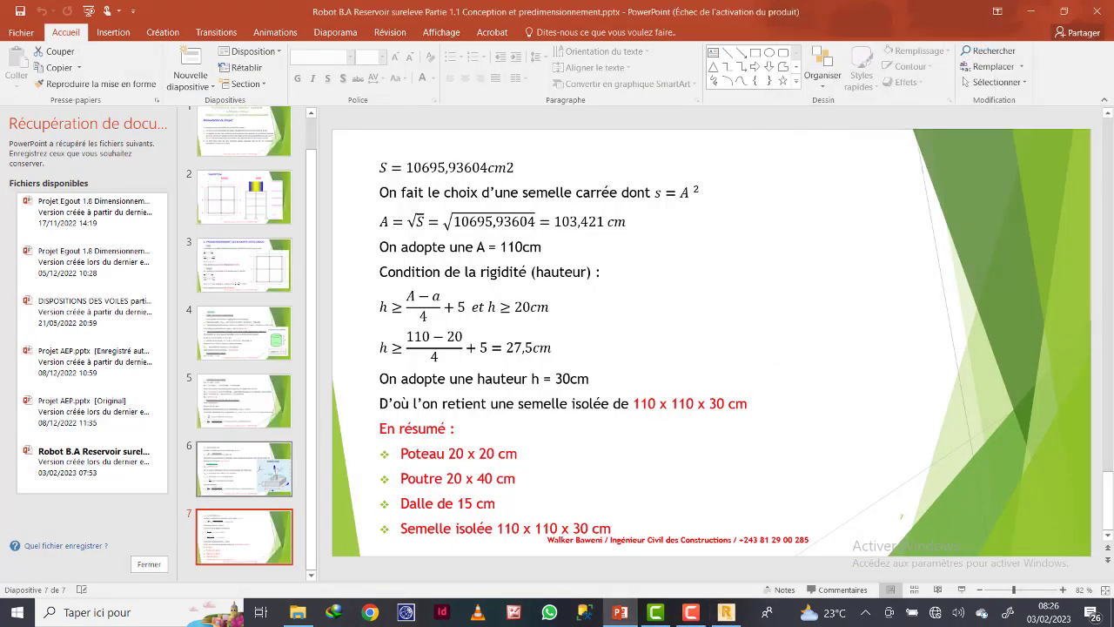
{"action": "left_click", "coordinate": [245, 197]}
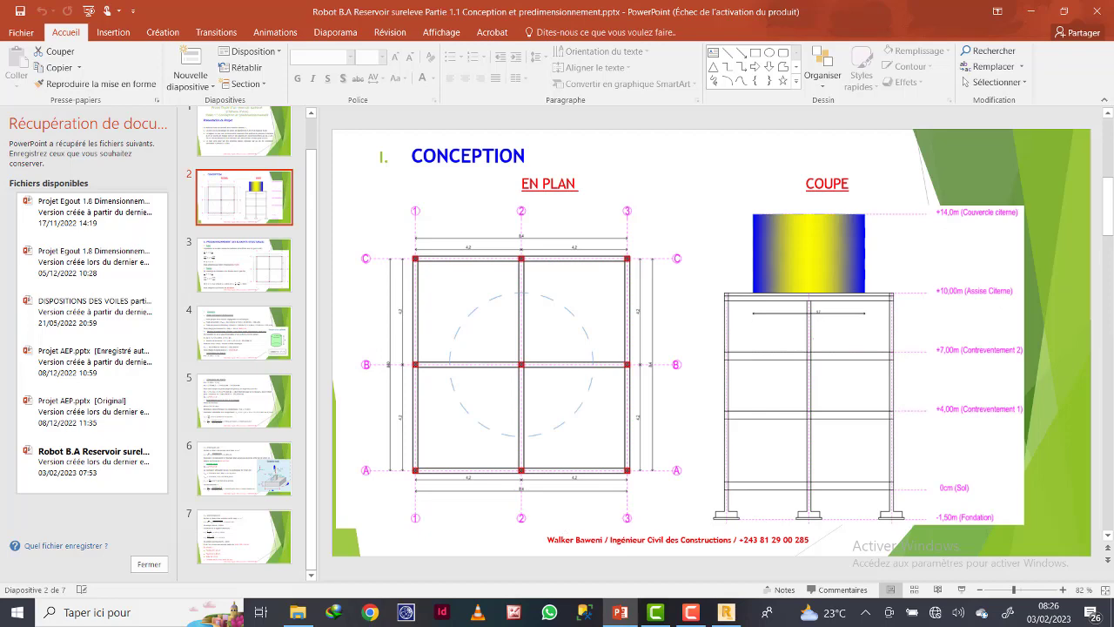
{"action": "scroll", "coordinate": [240, 164], "scroll_direction": "up", "scroll_amount": 1}
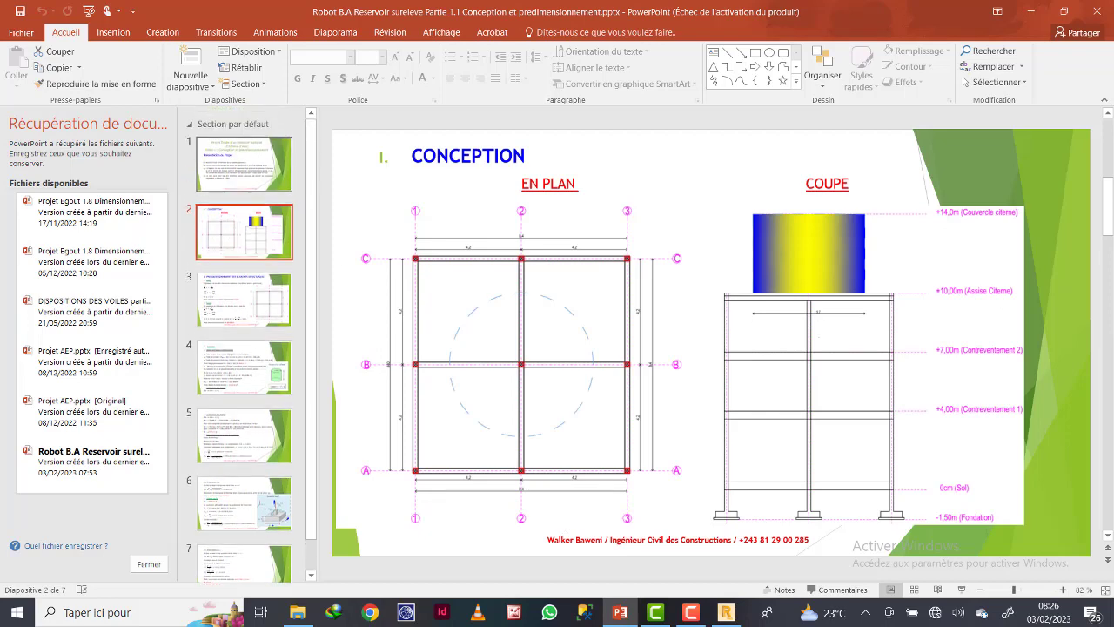
{"action": "left_click", "coordinate": [240, 165]}
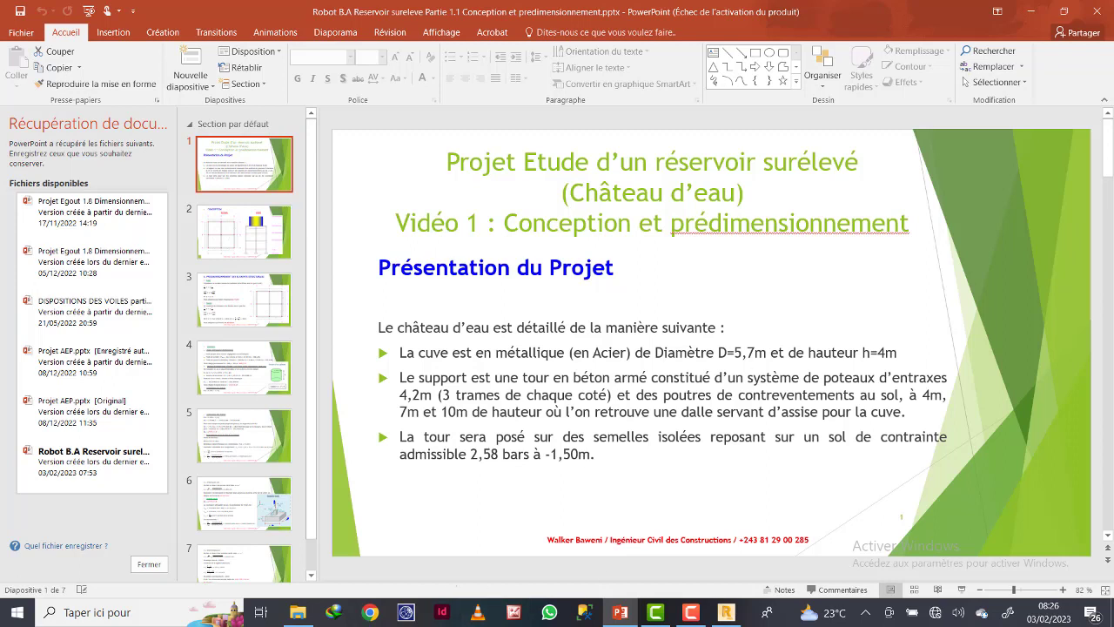
Open the Calculator and work out the tank radius by dividing the 5,7 m diameter by 2
{"action": "left_click", "coordinate": [139, 611]}
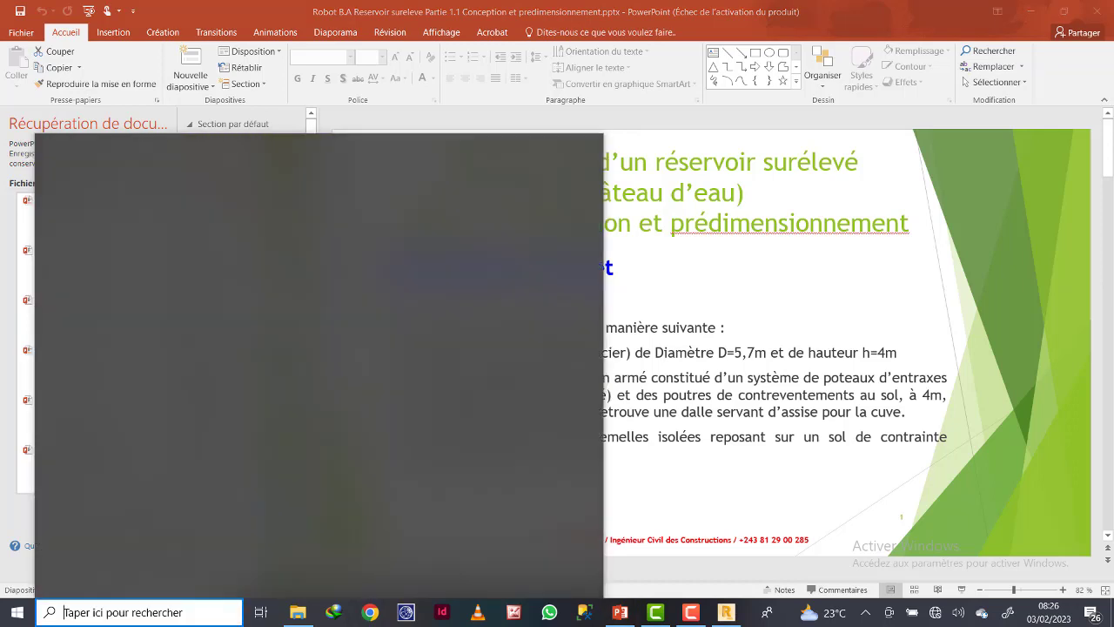
{"action": "left_click", "coordinate": [122, 321]}
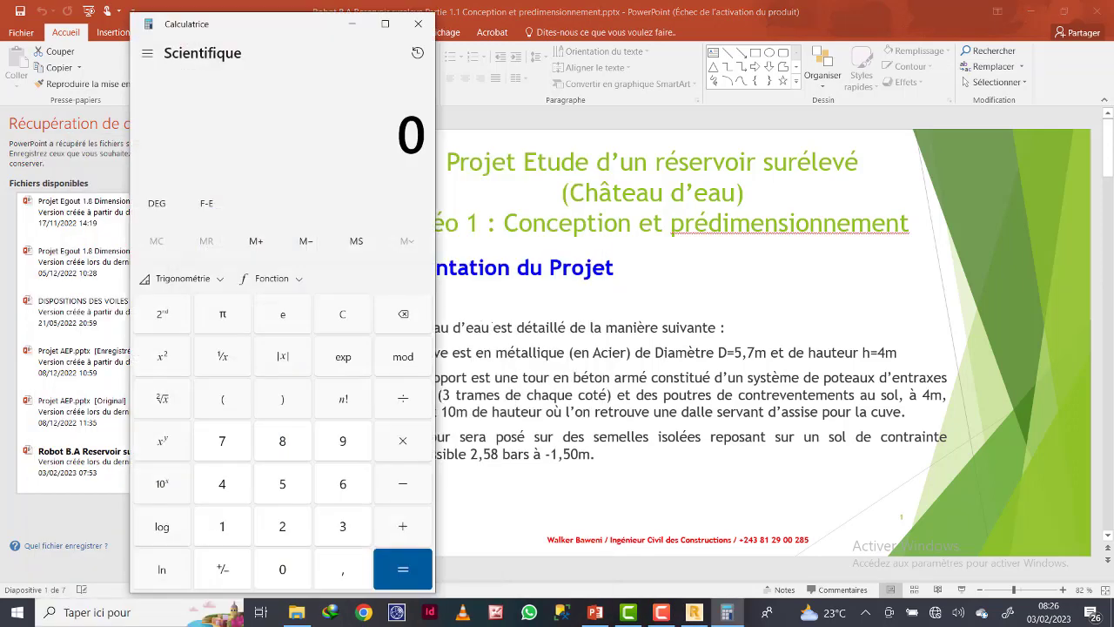
{"action": "type", "text": "5,7 ÷ "}
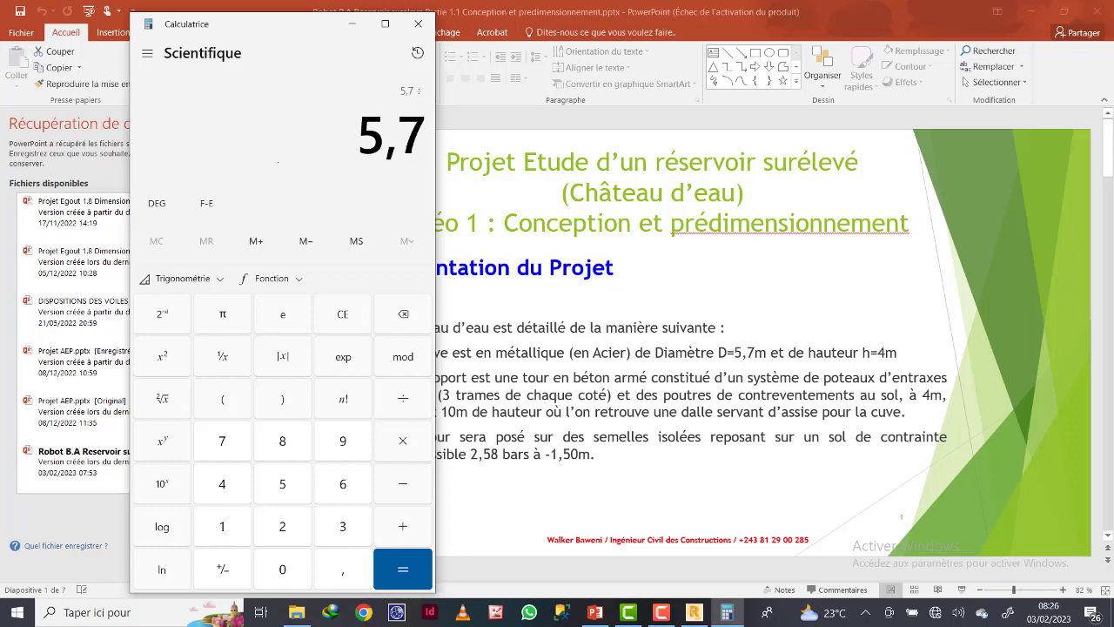
{"action": "type", "text": "2"}
{"action": "key", "text": "Return"}
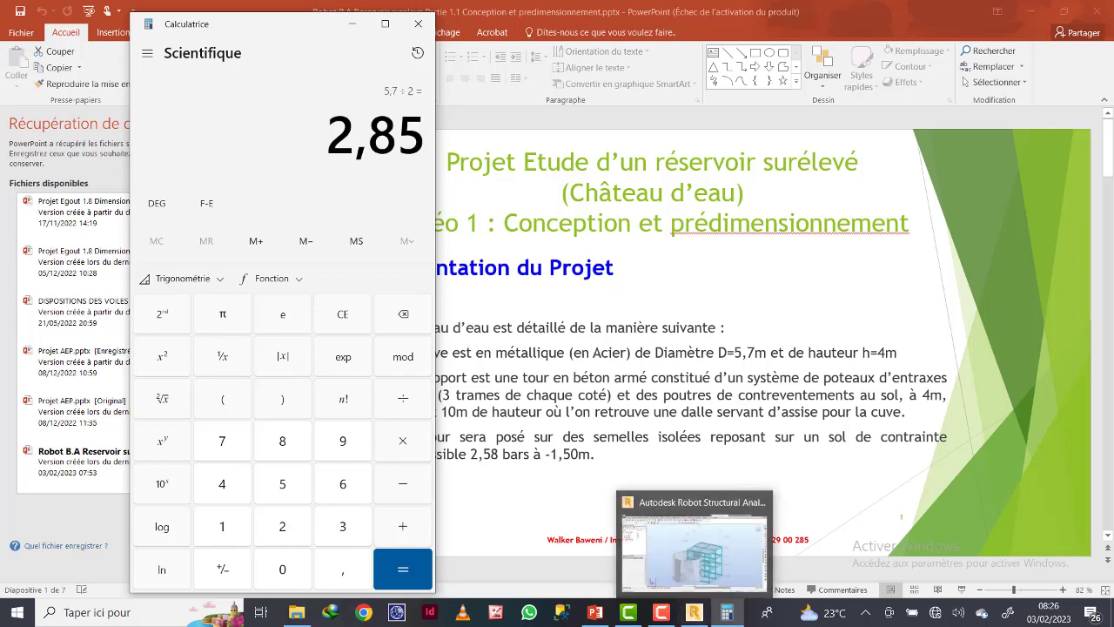
Switch to Robot Structural Analysis and set the cylinder's radius R to 2,87 m, height H to 4 m, and thicknesses Ep1 and Ep2 to 0,03 m
{"action": "left_click", "coordinate": [694, 612]}
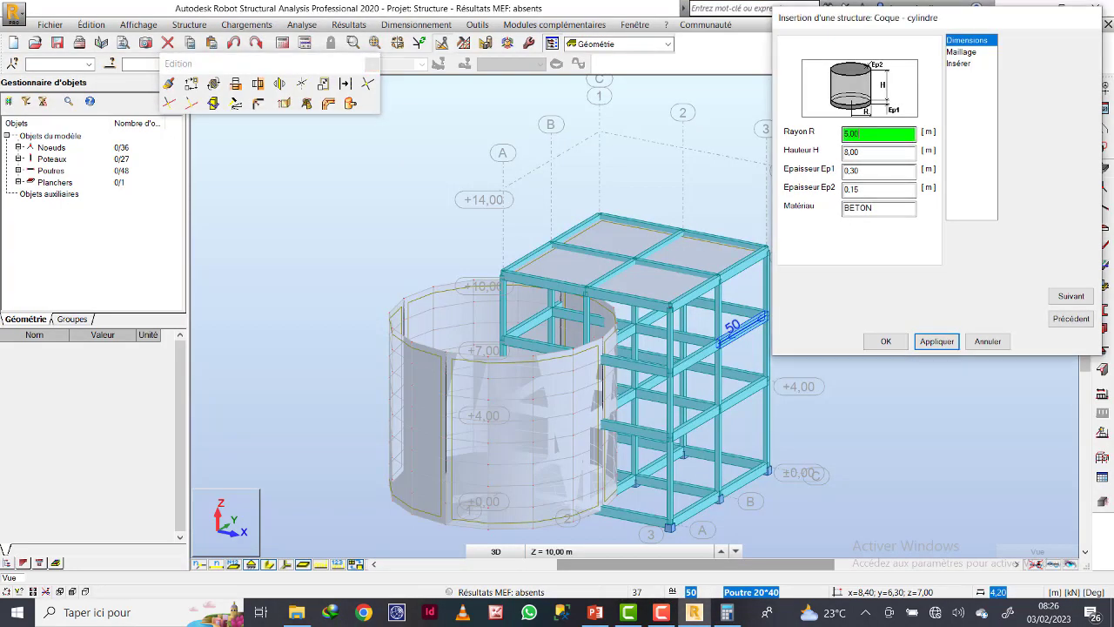
{"action": "type", "text": "2,87"}
{"action": "key", "text": "Tab"}
{"action": "type", "text": "4"}
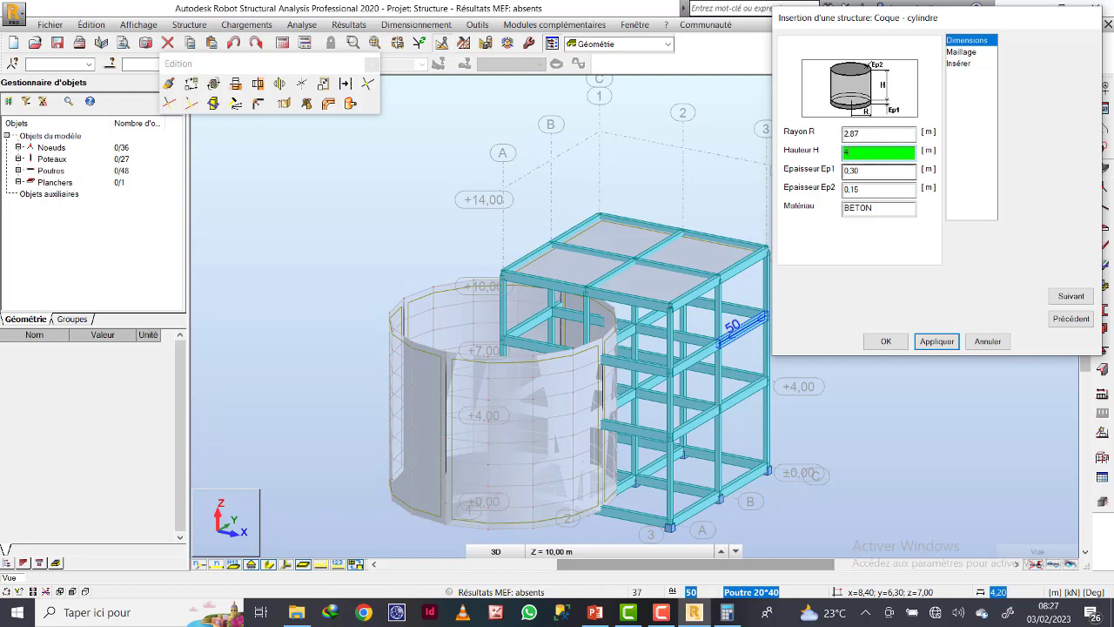
{"action": "key", "text": "Tab"}
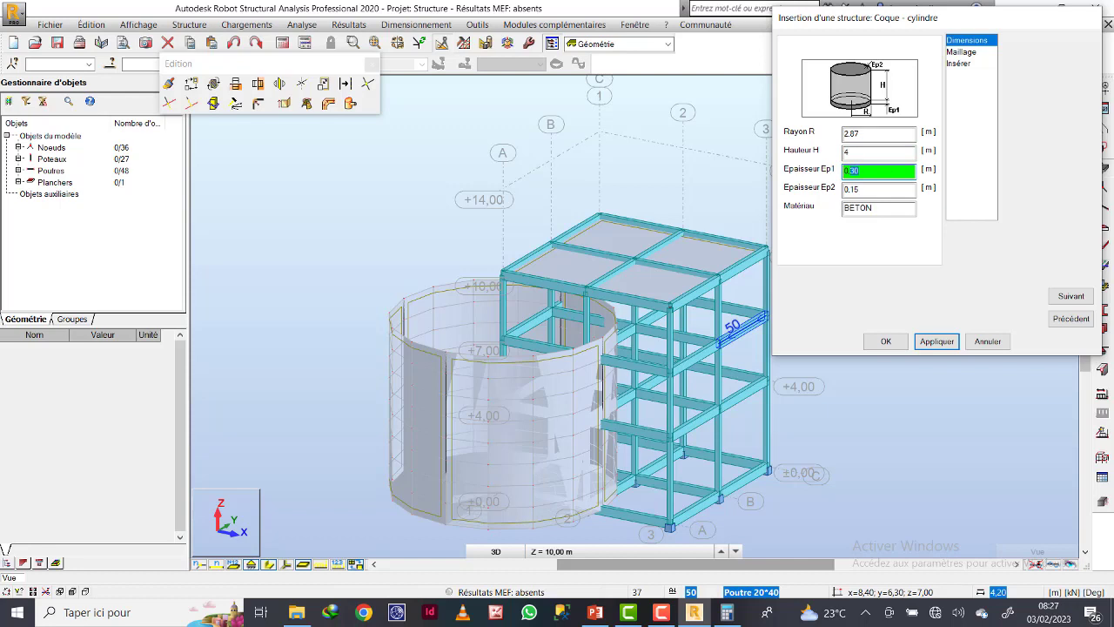
{"action": "type", "text": "0.03"}
{"action": "key", "text": "Tab"}
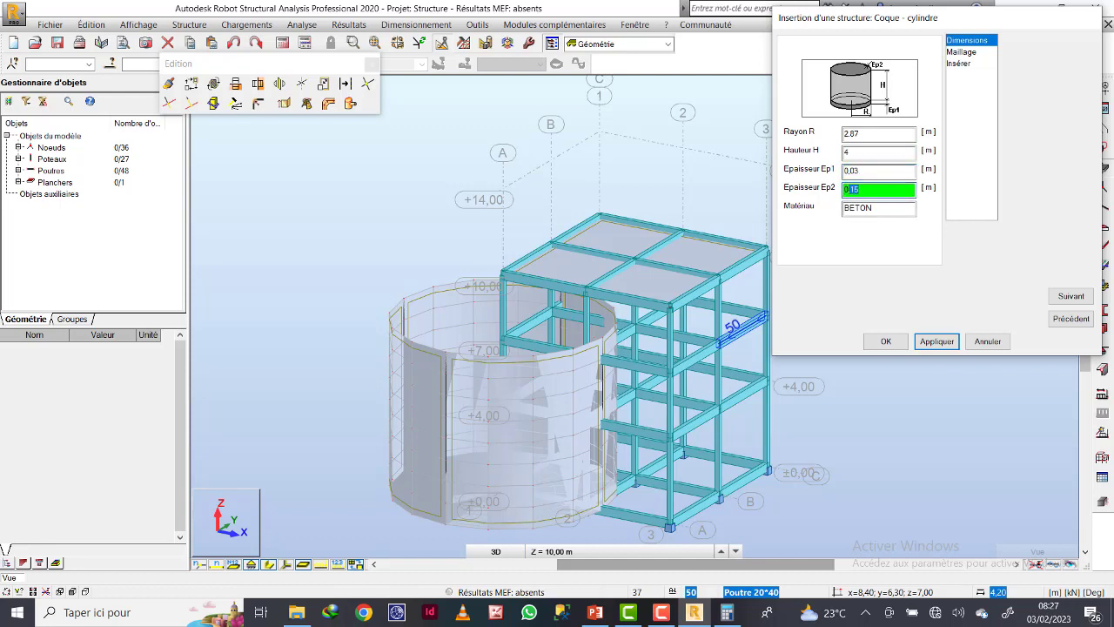
{"action": "type", "text": "0,1"}
{"action": "key", "text": "shift+Left"}
{"action": "type", "text": "03"}
Set the cylinder's mesh divisions n and m to 8 each
{"action": "left_click", "coordinate": [962, 53]}
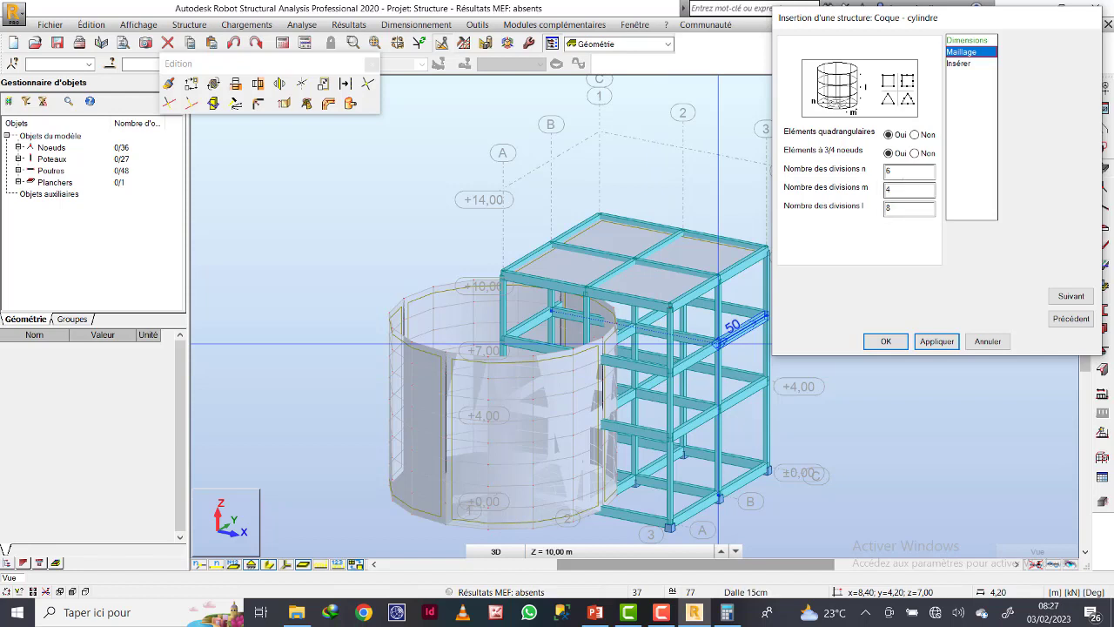
{"action": "left_click", "coordinate": [897, 171]}
{"action": "left_click_drag", "start_coordinate": [897, 171], "coordinate": [877, 173]}
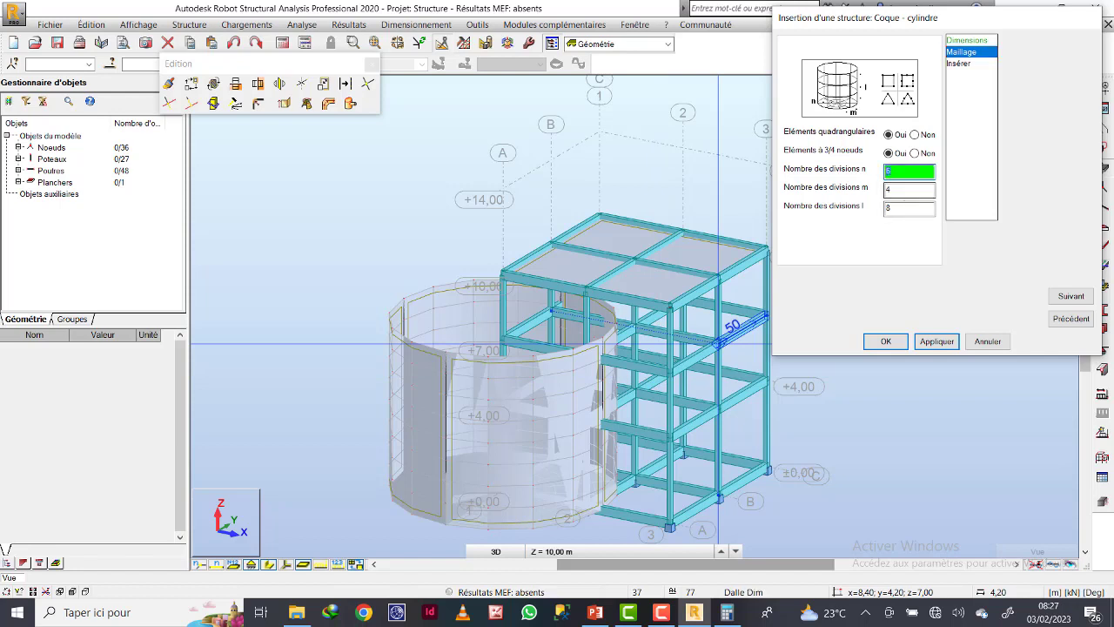
{"action": "type", "text": "8"}
{"action": "key", "text": "Tab"}
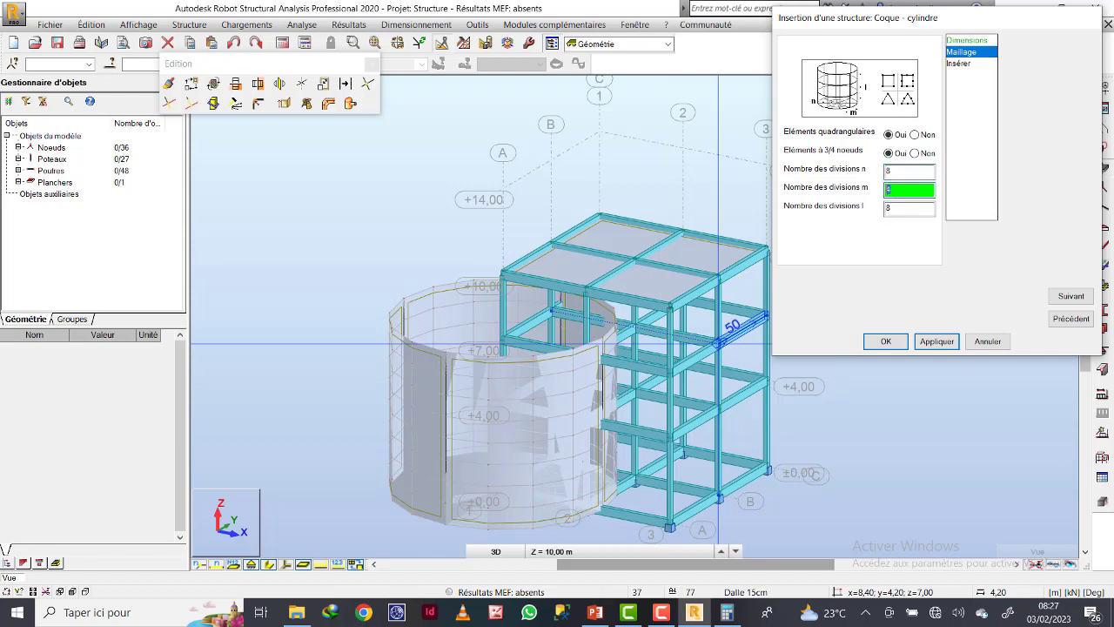
{"action": "type", "text": "8"}
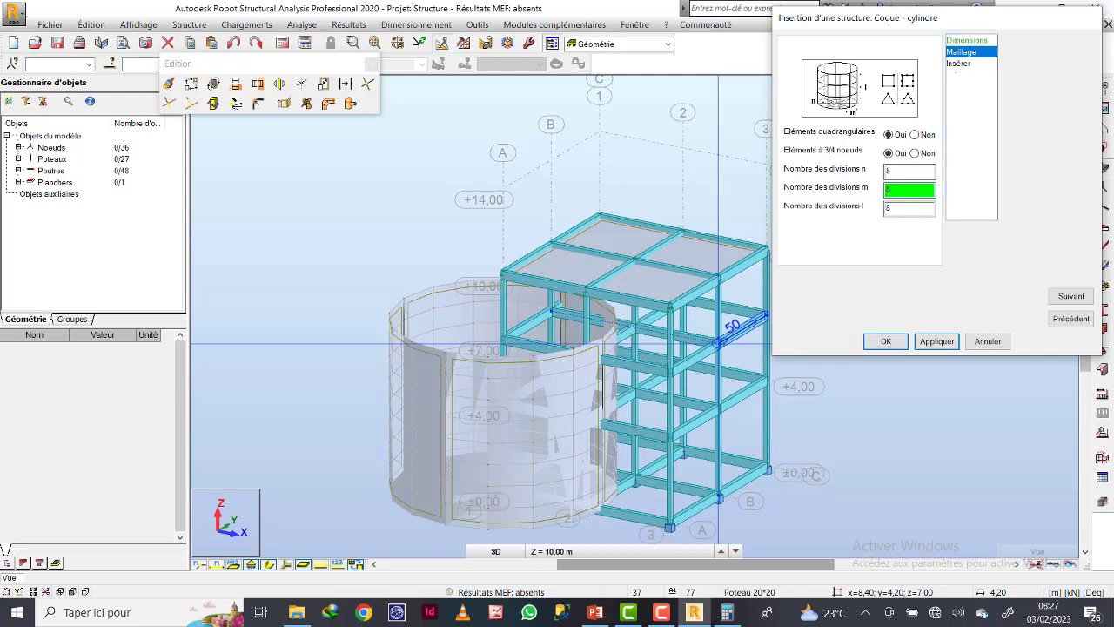
Insert the cylindrical tank at the slab's central grid point 2-B, with insertion point 4,20; 4,20; 10,00
{"action": "left_click", "coordinate": [959, 64]}
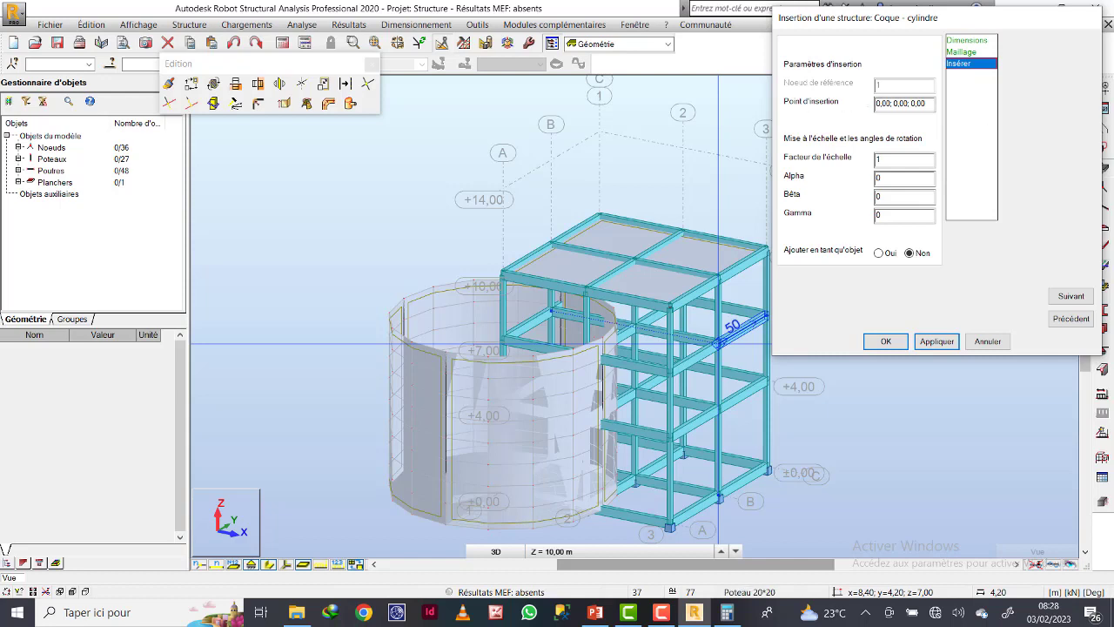
{"action": "left_click", "coordinate": [901, 103]}
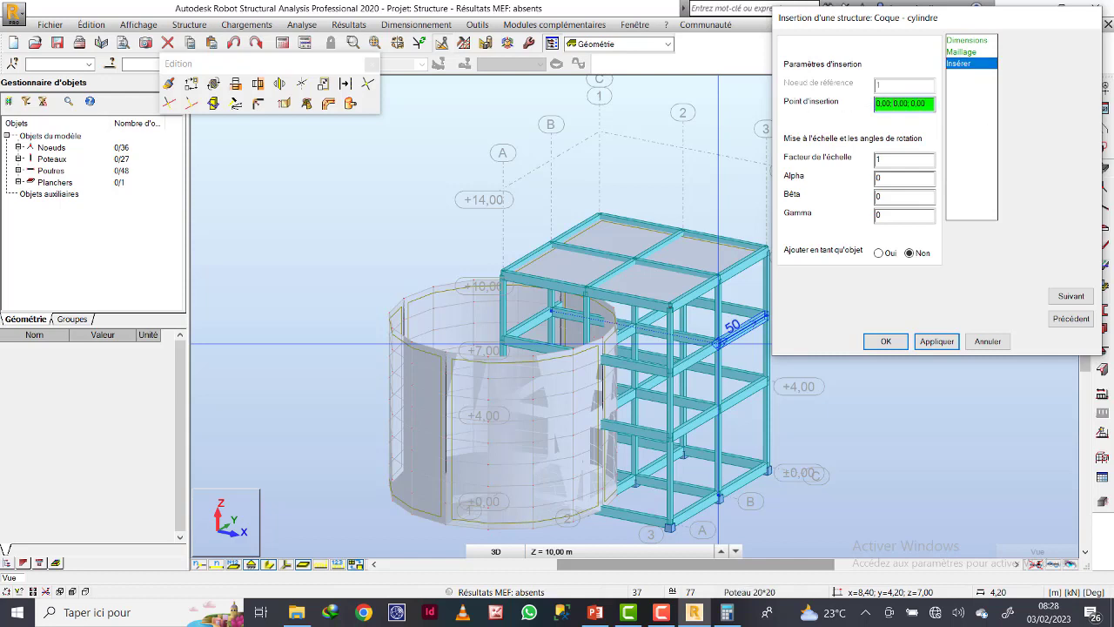
{"action": "left_click", "coordinate": [634, 262]}
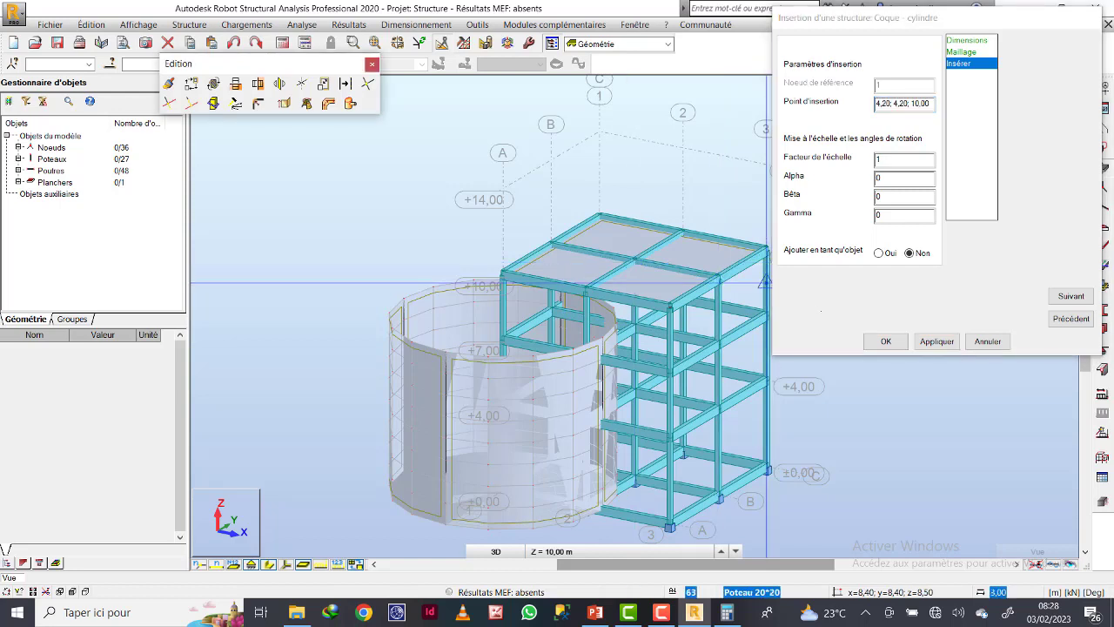
{"action": "left_click", "coordinate": [936, 341]}
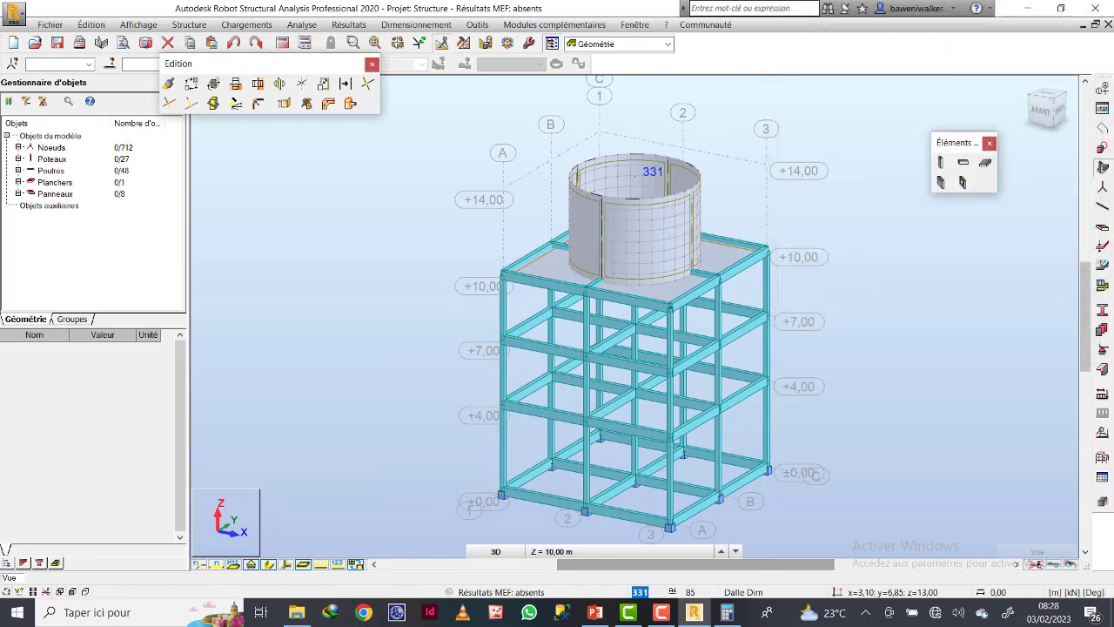
Examine the tank on the support in 3D and in the rear elevation, checking its placement on the slab and its height against the levels
{"action": "scroll", "coordinate": [644, 208], "scroll_direction": "up", "scroll_amount": 4}
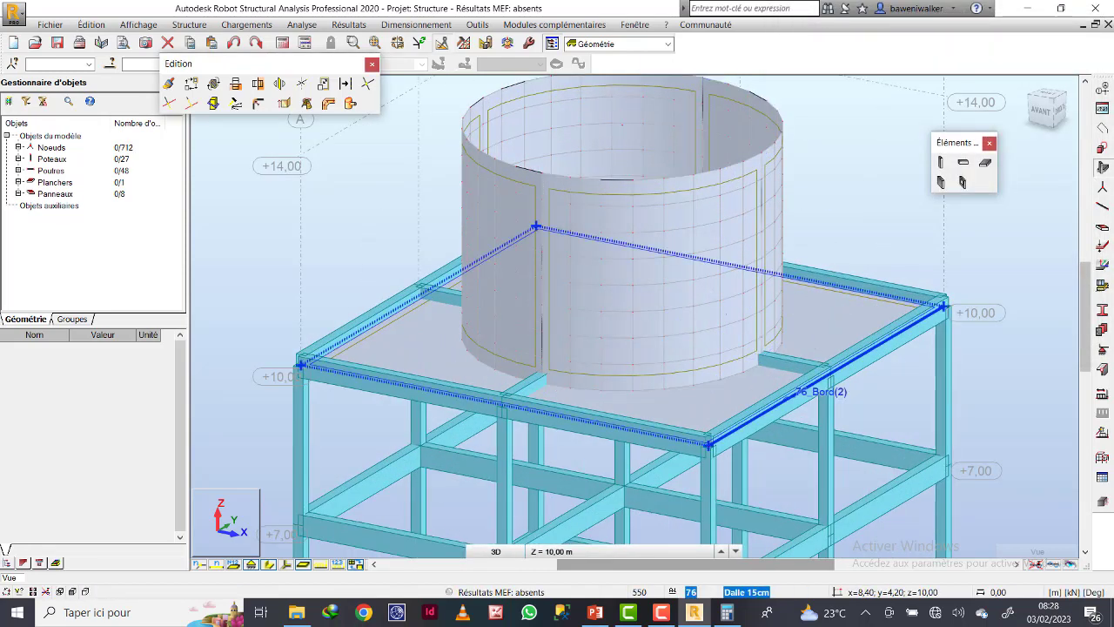
{"action": "scroll", "coordinate": [707, 311], "scroll_direction": "down", "scroll_amount": 3}
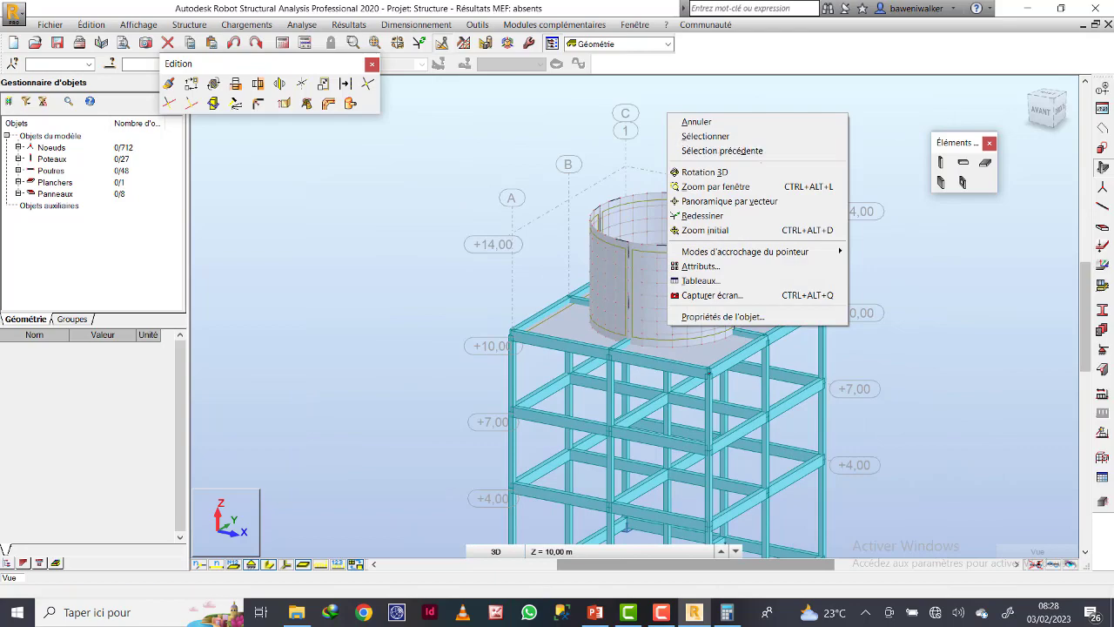
{"action": "left_click", "coordinate": [705, 173]}
{"action": "left_click_drag", "start_coordinate": [701, 178], "coordinate": [575, 187]}
{"action": "scroll", "coordinate": [619, 218], "scroll_direction": "down", "scroll_amount": 8}
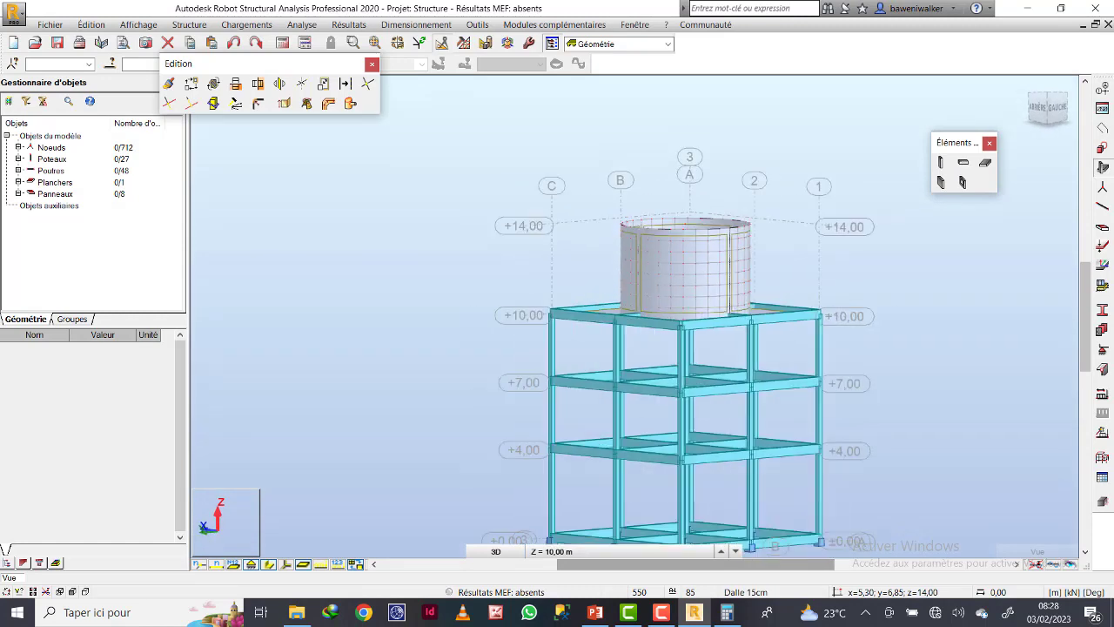
{"action": "scroll", "coordinate": [622, 220], "scroll_direction": "up", "scroll_amount": 5}
{"action": "scroll", "coordinate": [648, 263], "scroll_direction": "up", "scroll_amount": 6}
{"action": "scroll", "coordinate": [675, 331], "scroll_direction": "down", "scroll_amount": 5}
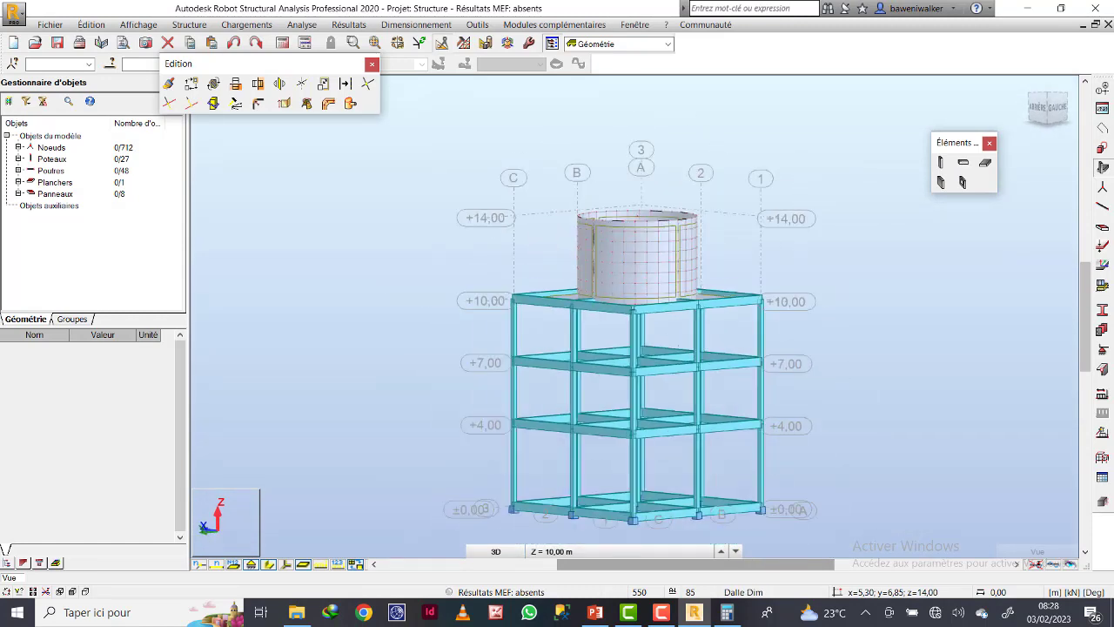
{"action": "scroll", "coordinate": [809, 413], "scroll_direction": "up", "scroll_amount": 2}
{"action": "scroll", "coordinate": [590, 359], "scroll_direction": "up", "scroll_amount": 1}
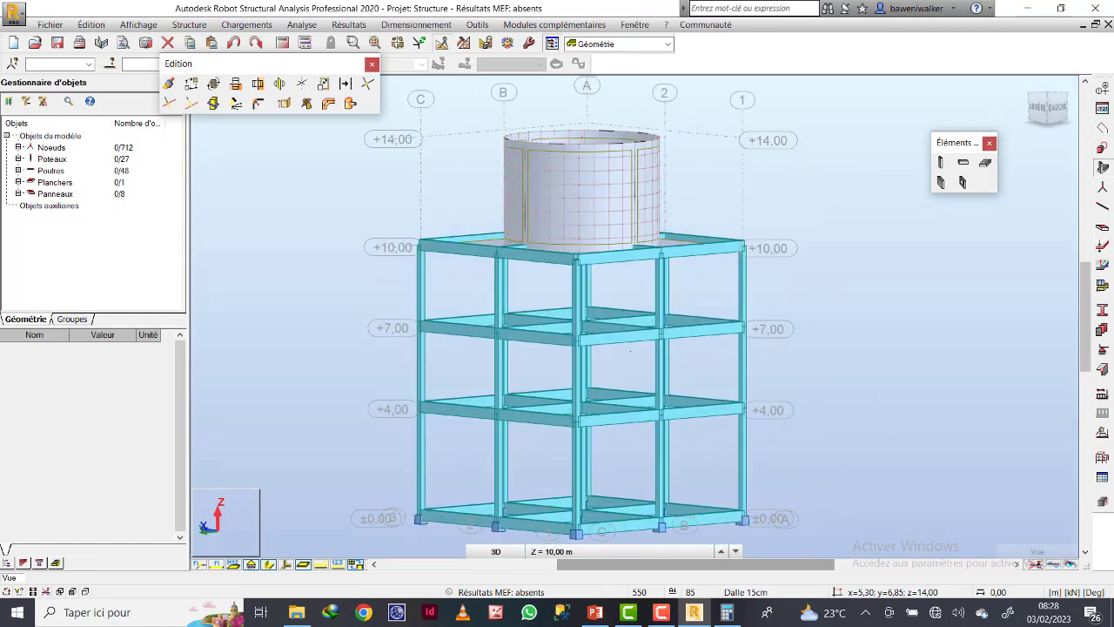
{"action": "scroll", "coordinate": [590, 359], "scroll_direction": "up", "scroll_amount": 1}
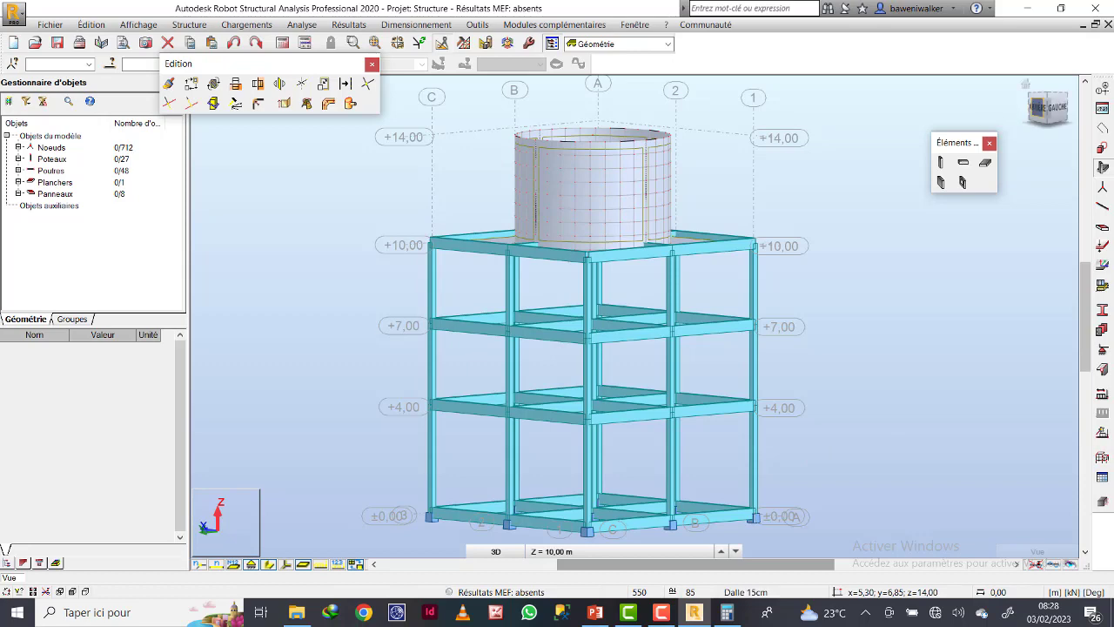
{"action": "left_click", "coordinate": [1047, 106]}
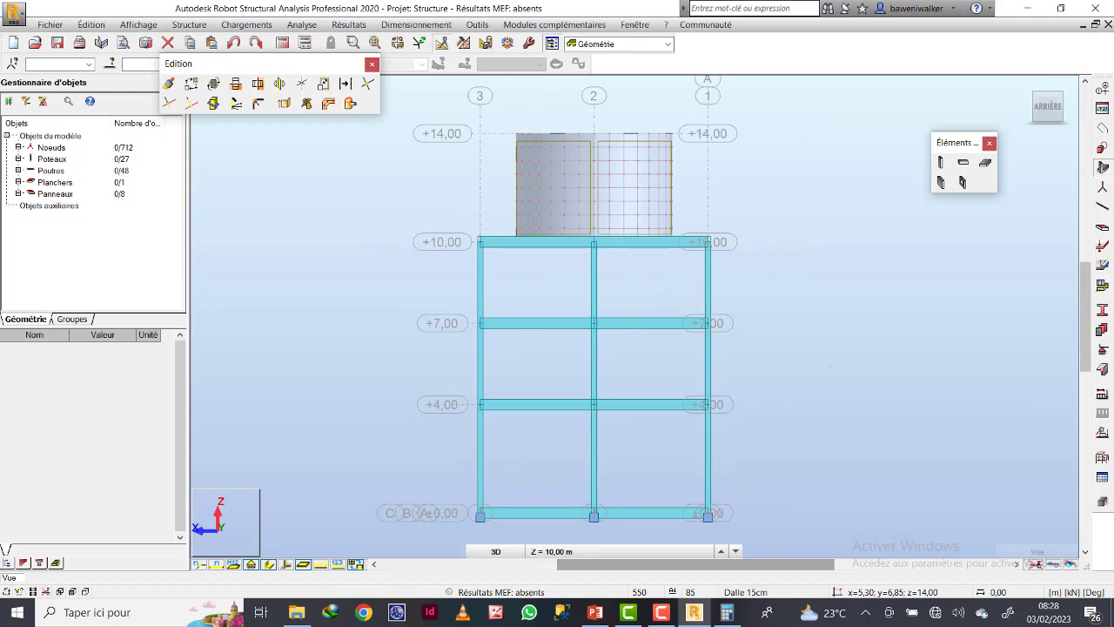
{"action": "scroll", "coordinate": [641, 257], "scroll_direction": "up", "scroll_amount": 2}
{"action": "scroll", "coordinate": [641, 257], "scroll_direction": "down", "scroll_amount": 1}
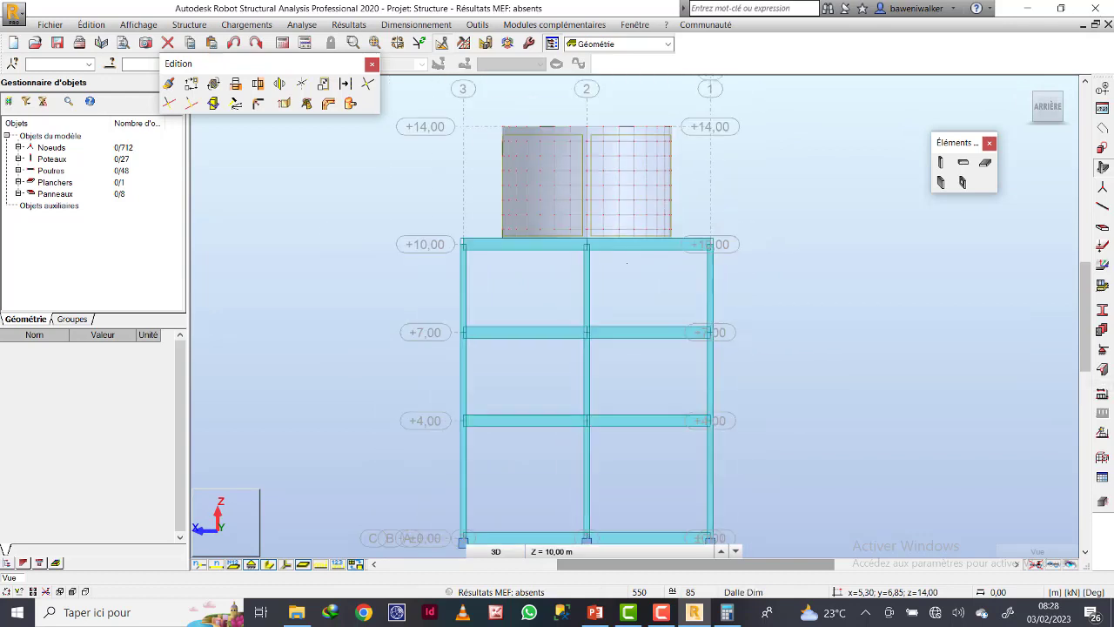
{"action": "scroll", "coordinate": [630, 308], "scroll_direction": "down", "scroll_amount": 1}
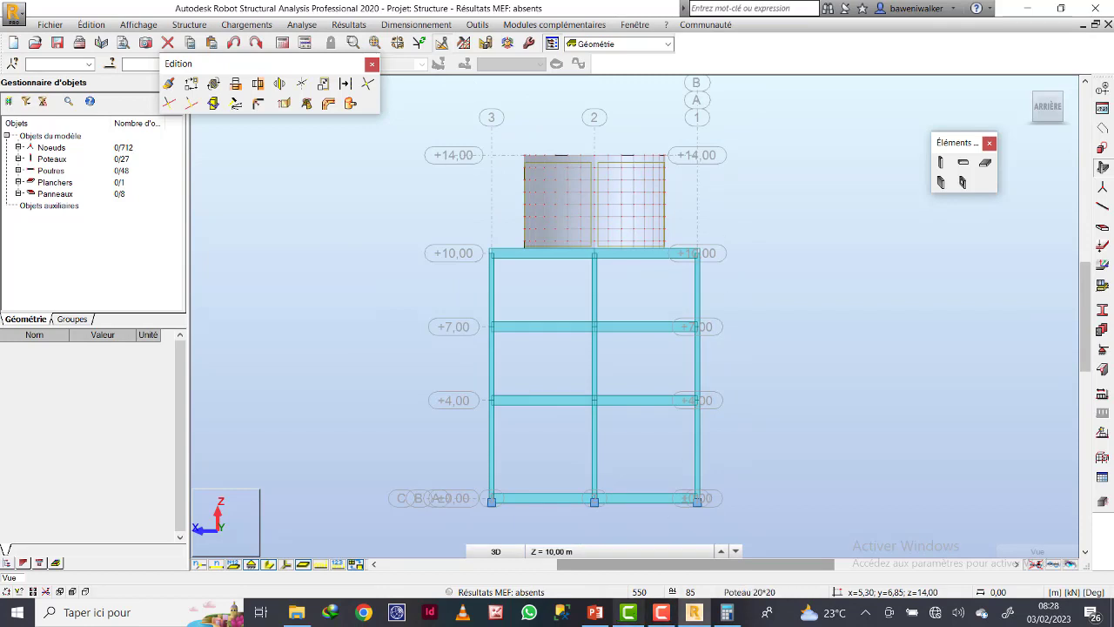
Close the Calculator, compare the model with the plan and section on the PowerPoint CONCEPTION slide, and return to Robot Structural Analysis
{"action": "left_click", "coordinate": [694, 613]}
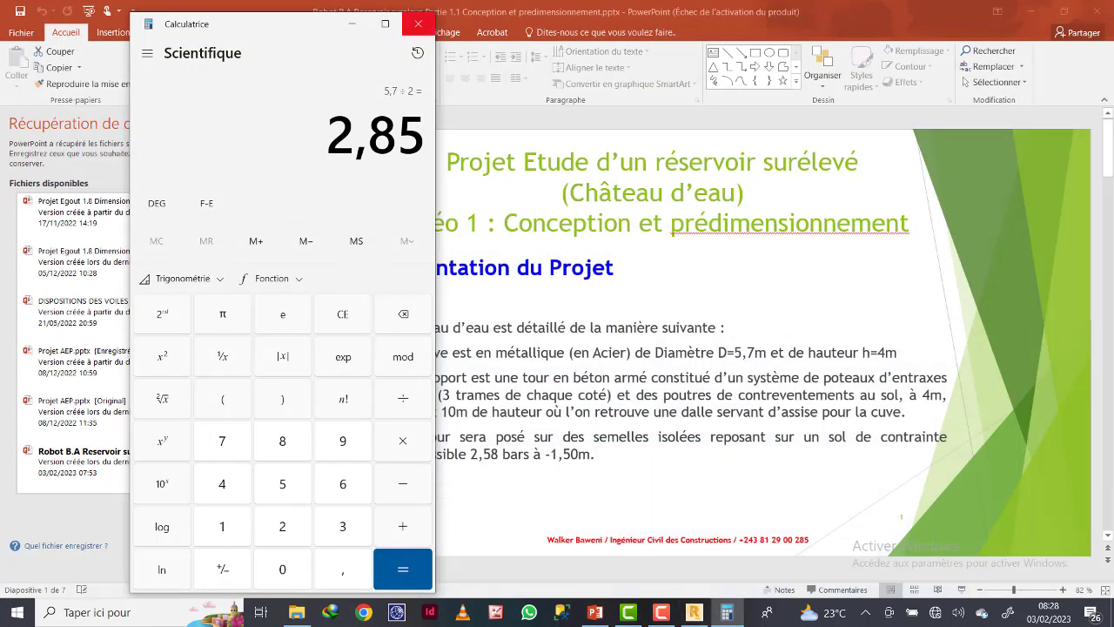
{"action": "left_click", "coordinate": [418, 23]}
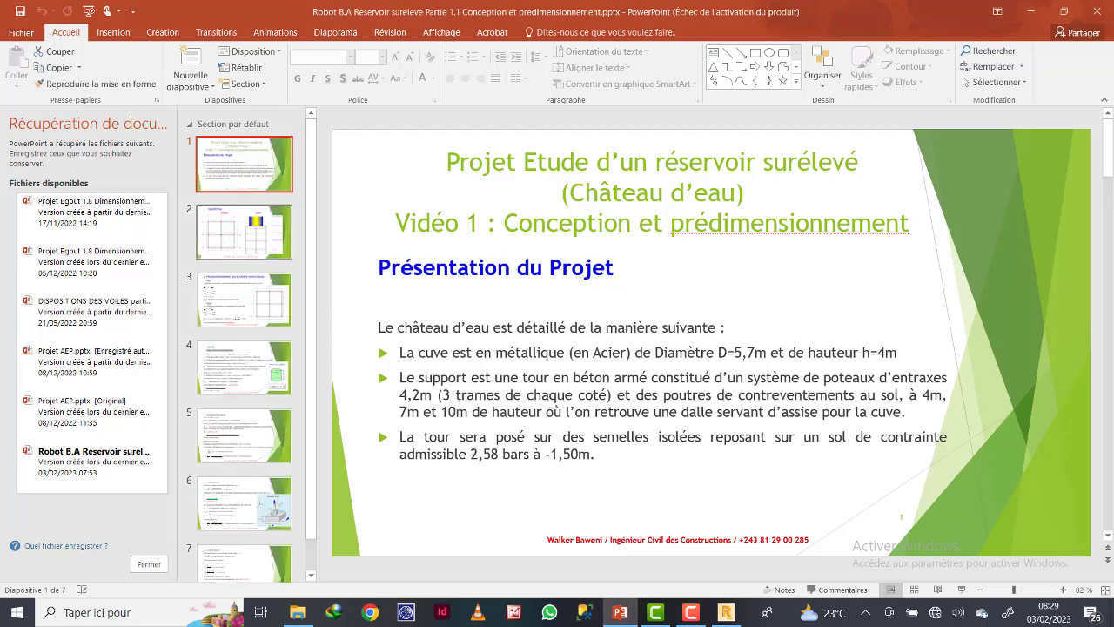
{"action": "left_click", "coordinate": [243, 233]}
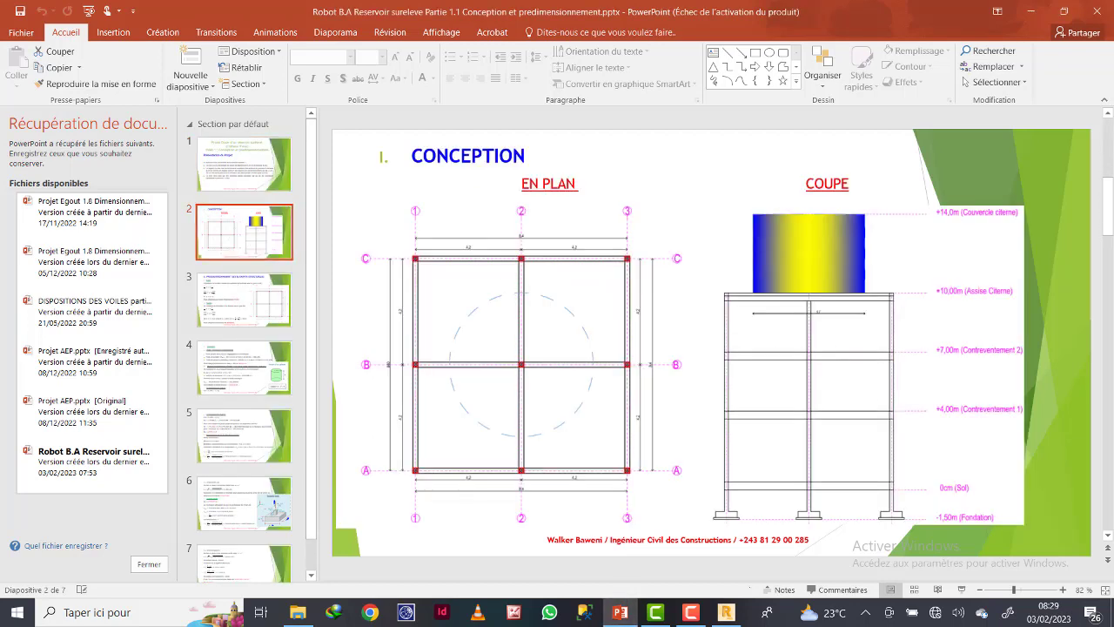
{"action": "left_click", "coordinate": [724, 612]}
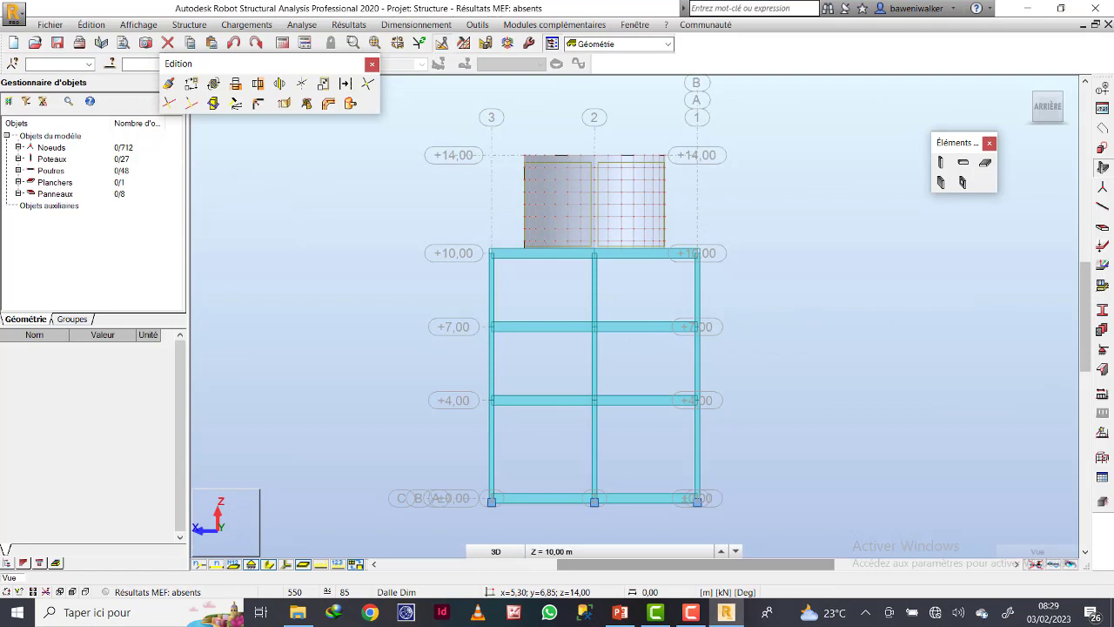